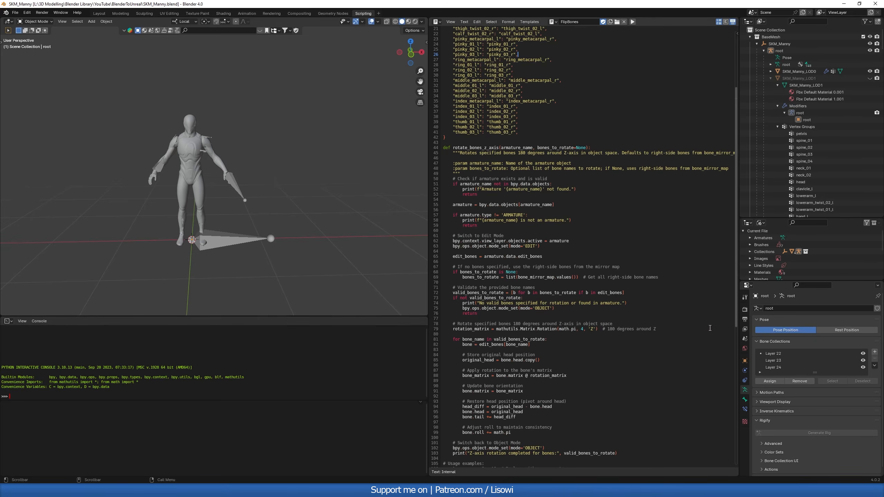
{"action": "left_click_drag", "start_coordinate": [736, 325], "coordinate": [720, 218]}
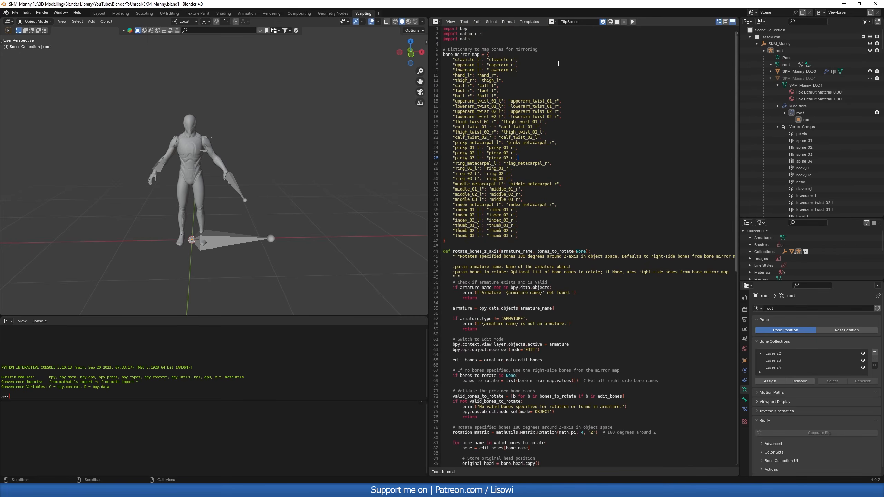
{"action": "left_click", "coordinate": [553, 21]}
Import the character model from an FBX file and clear the object selection
{"action": "left_click", "coordinate": [15, 13]}
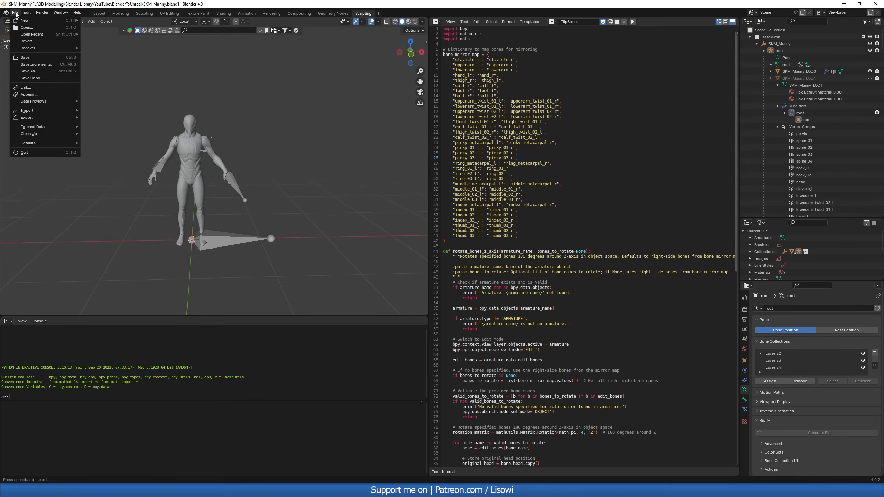
{"action": "mouse_move", "coordinate": [29, 112]}
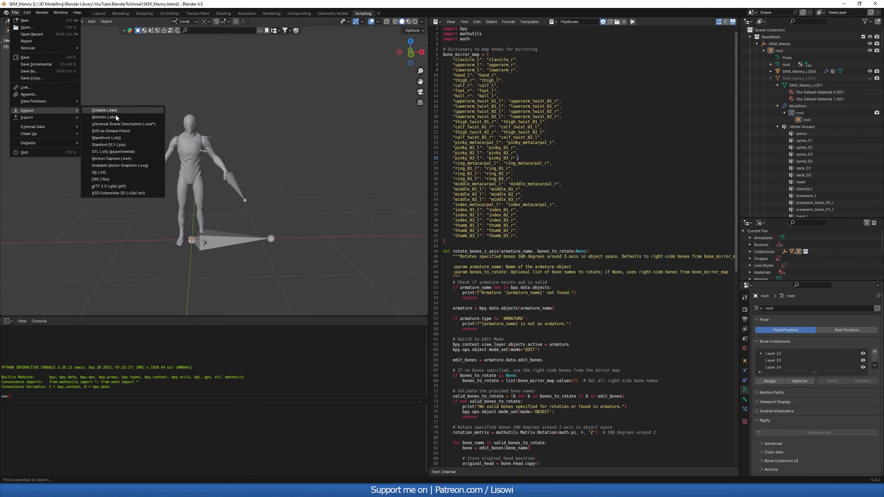
{"action": "left_click", "coordinate": [105, 179]}
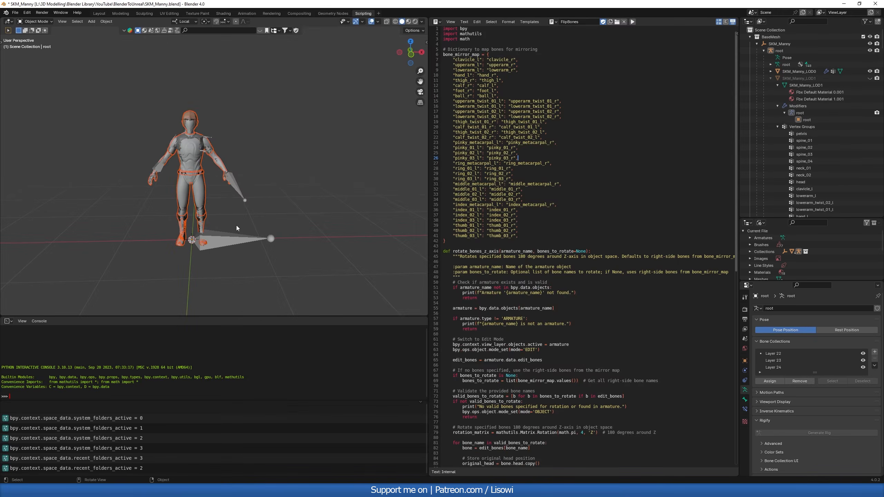
{"action": "left_click", "coordinate": [236, 219]}
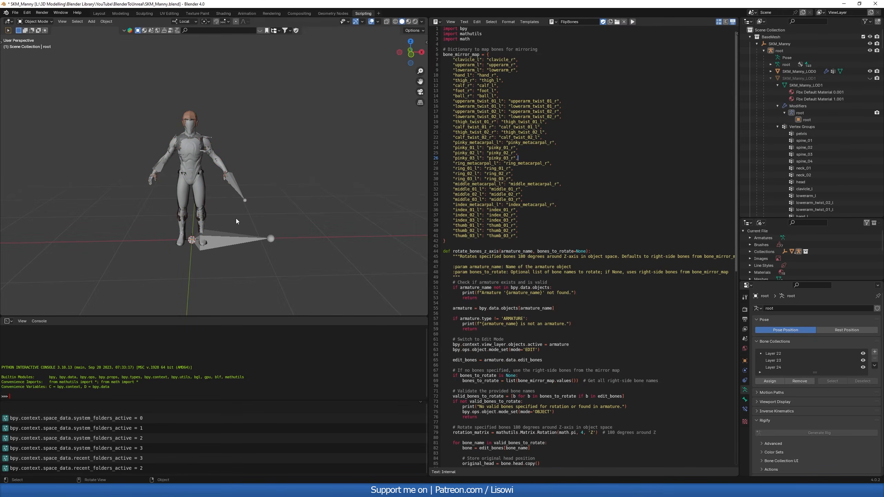
Hide every visible character mesh in a maximized 3D viewport, keeping the root armature shown, and restore the full layout
{"action": "key", "text": "ctrl+space"}
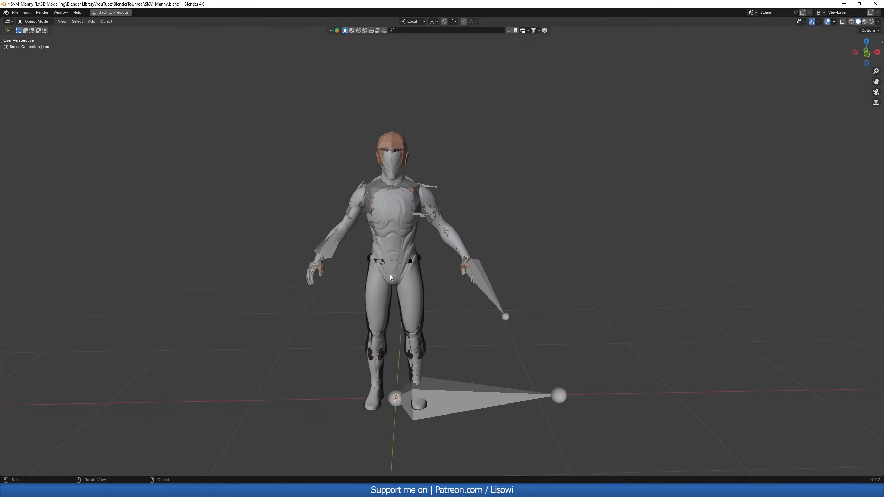
{"action": "scroll", "coordinate": [381, 293], "scroll_direction": "up", "scroll_amount": 1}
{"action": "middle_click_drag", "start_coordinate": [451, 313], "coordinate": [381, 294], "text": "shift"}
{"action": "scroll", "coordinate": [314, 299], "scroll_direction": "up", "scroll_amount": 1}
{"action": "left_click", "coordinate": [313, 300]}
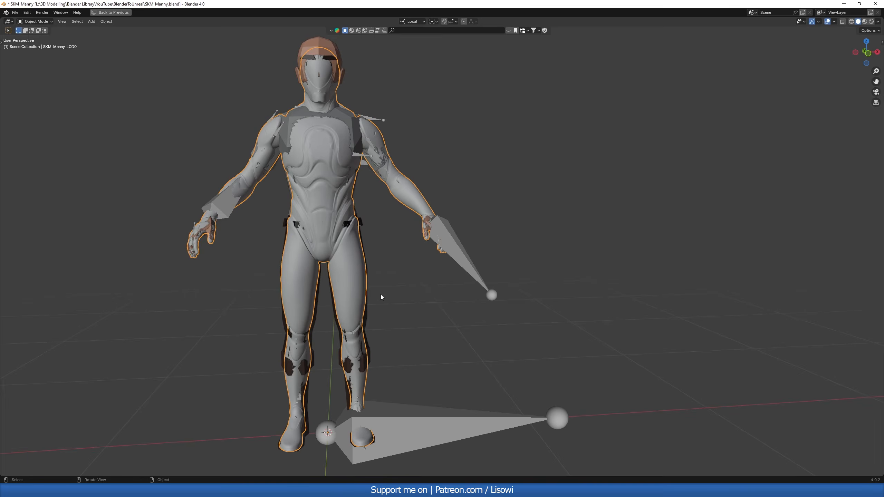
{"action": "key", "text": "h"}
{"action": "left_click", "coordinate": [365, 302]}
{"action": "key", "text": "h"}
{"action": "left_click", "coordinate": [361, 363]}
{"action": "key", "text": "h"}
{"action": "middle_click_drag", "start_coordinate": [293, 168], "coordinate": [325, 195]}
{"action": "left_click", "coordinate": [307, 182]}
{"action": "scroll", "coordinate": [316, 193], "scroll_direction": "down", "scroll_amount": 2}
{"action": "key", "text": "h"}
{"action": "left_click", "coordinate": [372, 244]}
{"action": "left_click", "coordinate": [371, 231]}
{"action": "middle_click_drag", "start_coordinate": [388, 239], "coordinate": [380, 241]}
{"action": "key", "text": "h"}
{"action": "left_click", "coordinate": [380, 259]}
{"action": "key", "text": "h"}
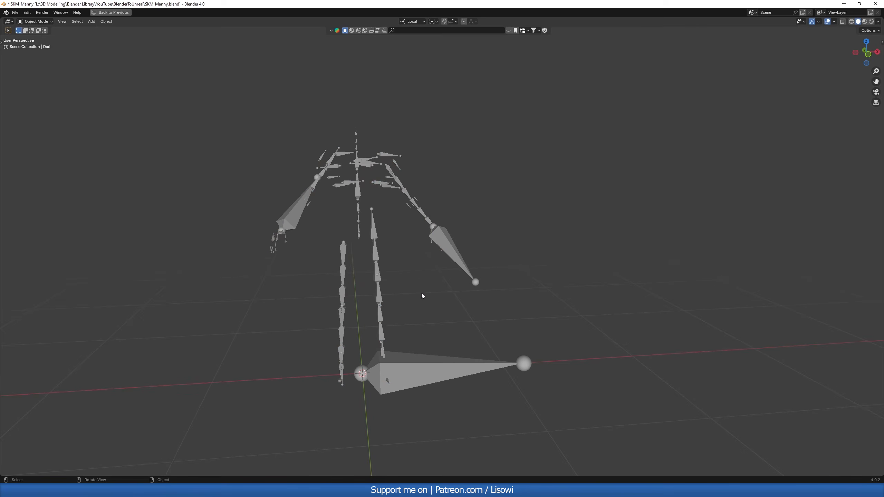
{"action": "key", "text": "ctrl+space"}
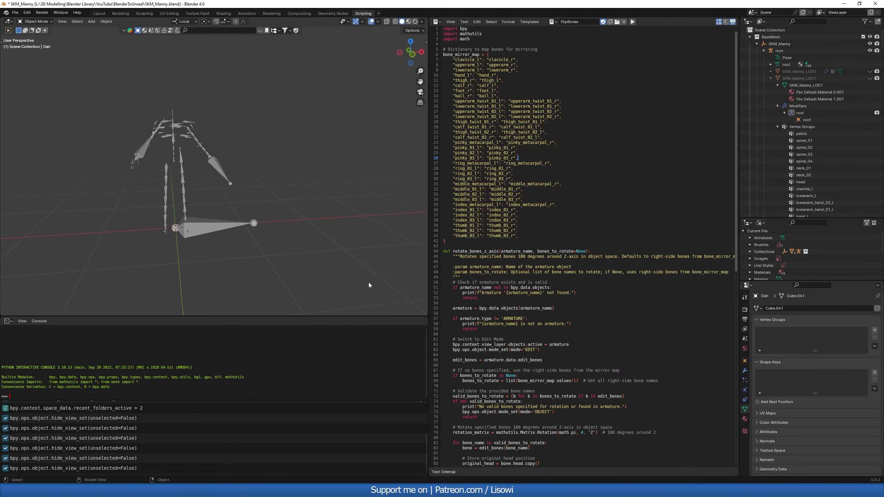
Select the root armature and rename its bone collection Layer 22 as Main Bones
{"action": "left_click", "coordinate": [214, 226]}
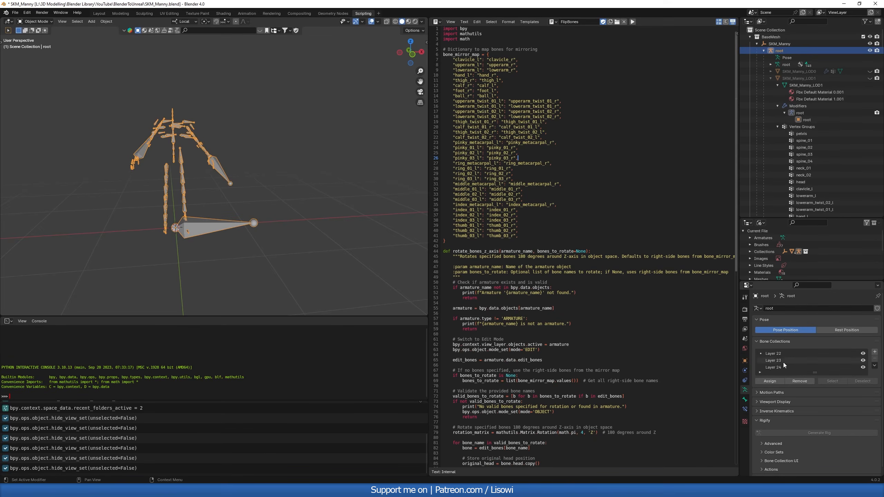
{"action": "double_click", "coordinate": [797, 353]}
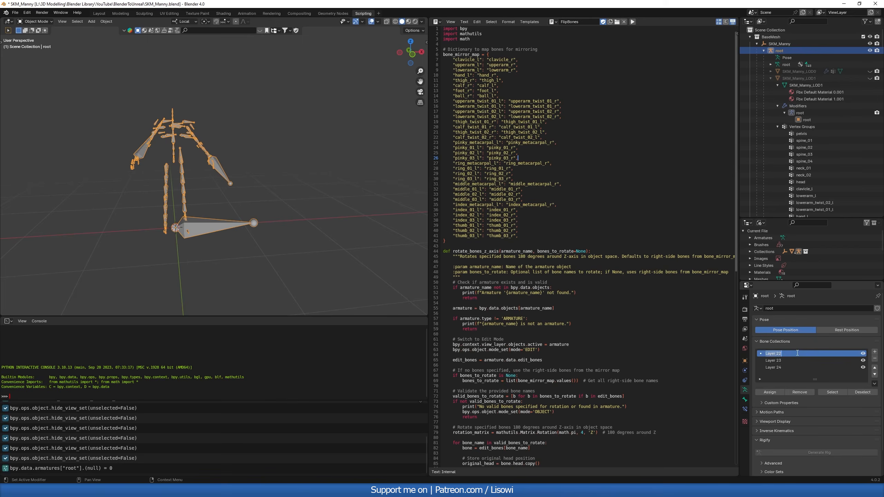
{"action": "type", "text": "Main Bones"}
{"action": "key", "text": "Return"}
Rename the bone collection Layer 23 as Ik Handles and Layer 24 as Extra
{"action": "left_click", "coordinate": [783, 361]}
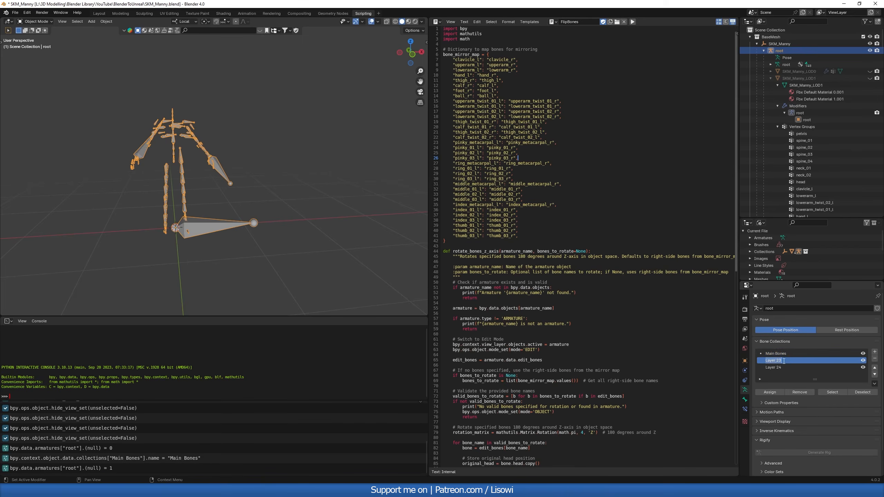
{"action": "type", "text": "Ik Handles"}
{"action": "key", "text": "Return"}
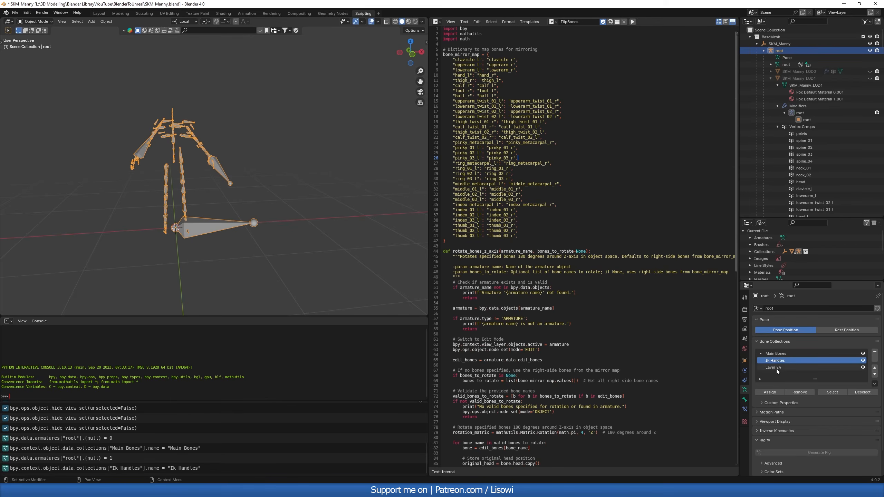
{"action": "double_click", "coordinate": [777, 368]}
{"action": "type", "text": "Extra"}
{"action": "key", "text": "Return"}
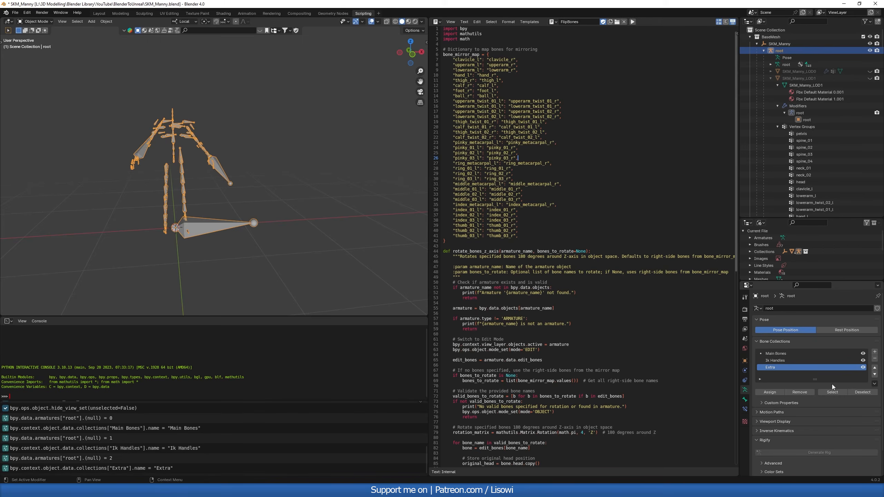
Hide the Ik Handles and Main Bones collections of the root armature
{"action": "left_click", "coordinate": [259, 251]}
{"action": "left_click", "coordinate": [209, 227]}
{"action": "left_click", "coordinate": [863, 361]}
{"action": "left_click", "coordinate": [863, 354]}
{"action": "middle_click_drag", "start_coordinate": [316, 240], "coordinate": [276, 222]}
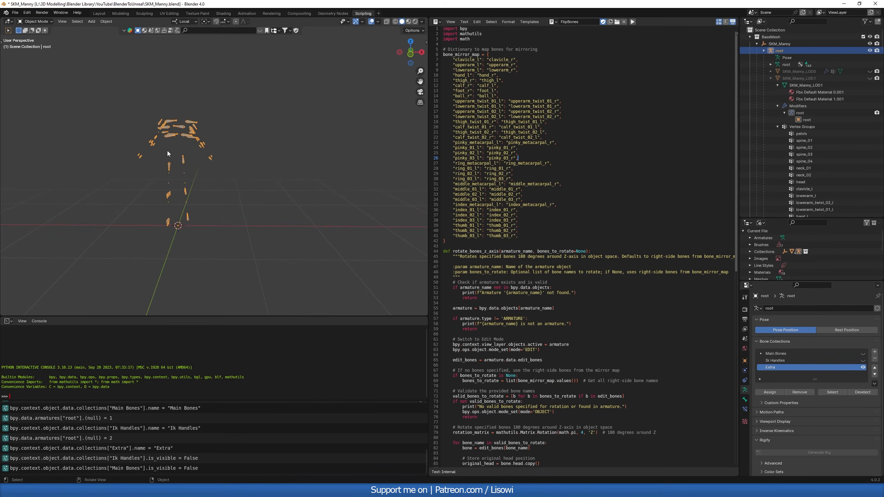
Delete all bones of the Extra collection in the root armature's Edit Mode
{"action": "left_click", "coordinate": [35, 22]}
{"action": "left_click", "coordinate": [35, 38]}
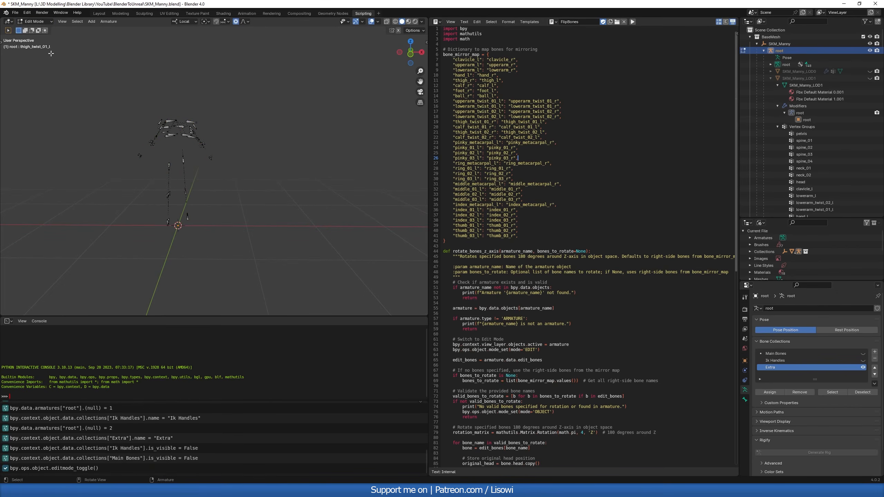
{"action": "middle_click_drag", "start_coordinate": [223, 182], "coordinate": [221, 184]}
{"action": "key", "text": "a"}
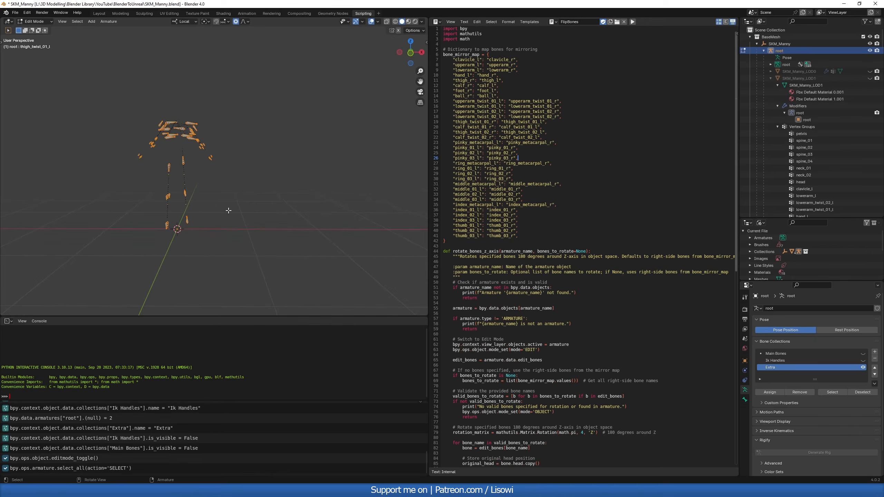
{"action": "key", "text": "x"}
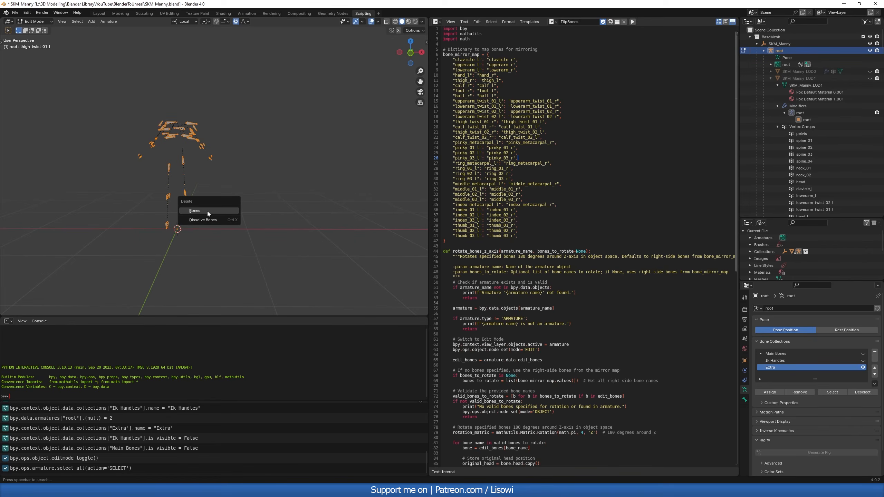
{"action": "left_click", "coordinate": [208, 211]}
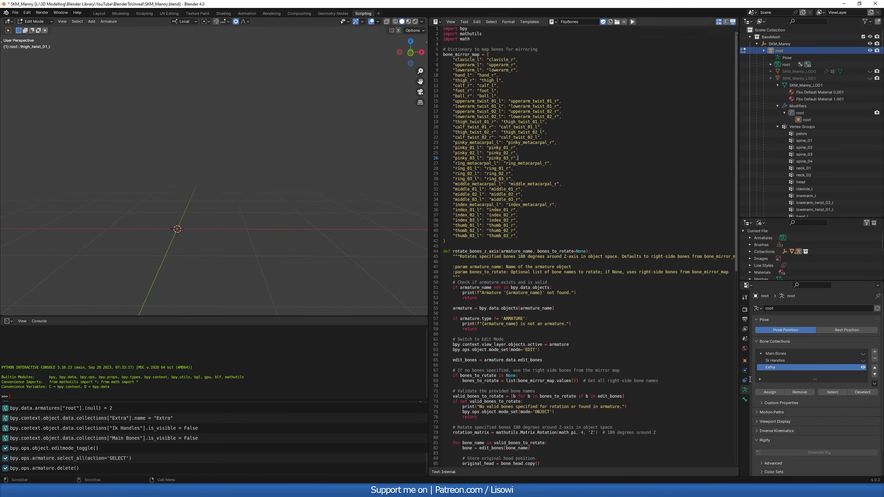
Hide the Extra bone collection, then show Main Bones and make it the active collection
{"action": "left_click", "coordinate": [864, 368]}
{"action": "left_click", "coordinate": [863, 354]}
{"action": "left_click", "coordinate": [785, 353]}
{"action": "middle_click_drag", "start_coordinate": [201, 223], "coordinate": [222, 223]}
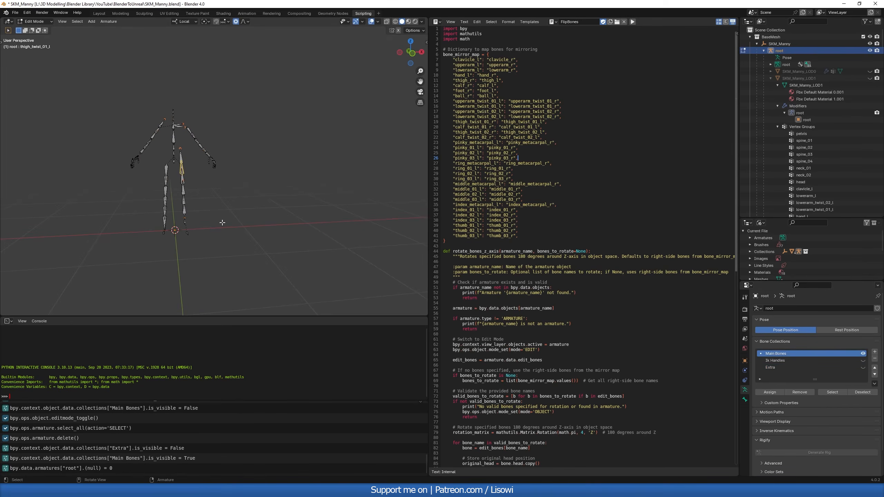
Maximize the 3D viewport and view the armature's upper body from the front in orthographic projection
{"action": "key", "text": "ctrl+space"}
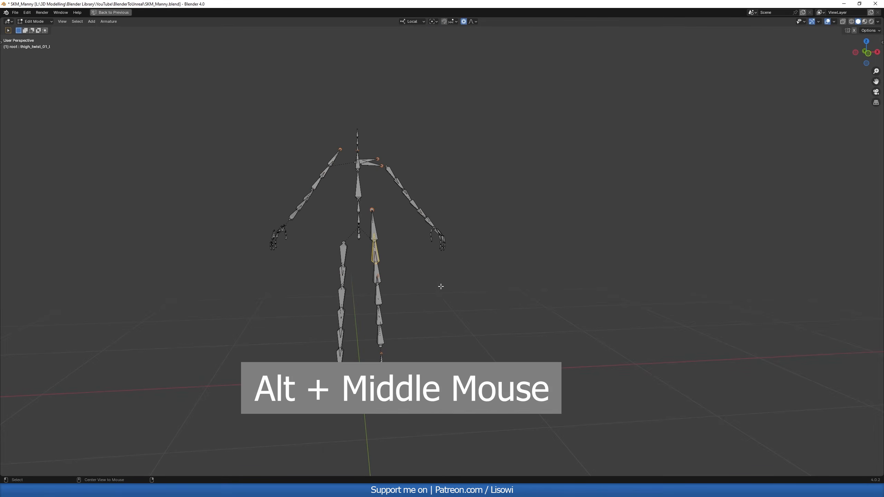
{"action": "middle_click_drag", "start_coordinate": [446, 282], "coordinate": [441, 323], "text": "alt"}
{"action": "scroll", "coordinate": [392, 301], "scroll_direction": "up", "scroll_amount": 2}
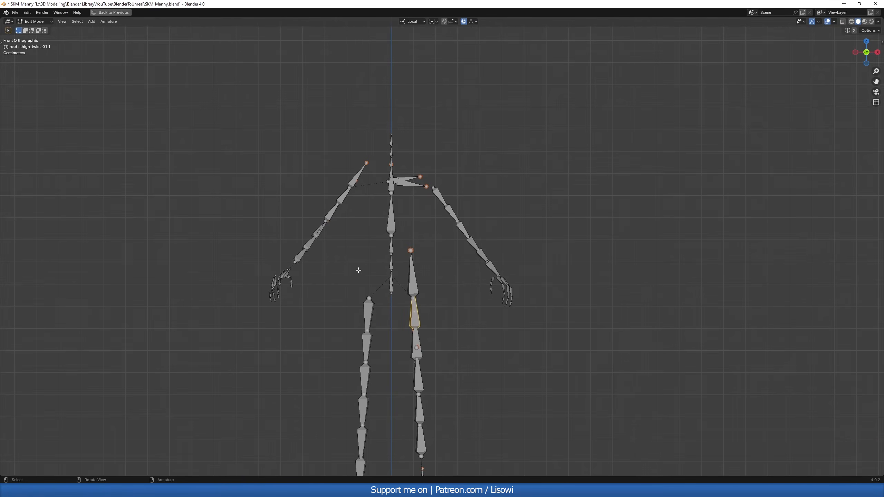
{"action": "middle_click_drag", "start_coordinate": [316, 260], "coordinate": [317, 273], "text": "shift"}
{"action": "left_click_drag", "start_coordinate": [188, 188], "coordinate": [333, 337]}
{"action": "left_click_drag", "start_coordinate": [249, 128], "coordinate": [376, 279], "text": "shift"}
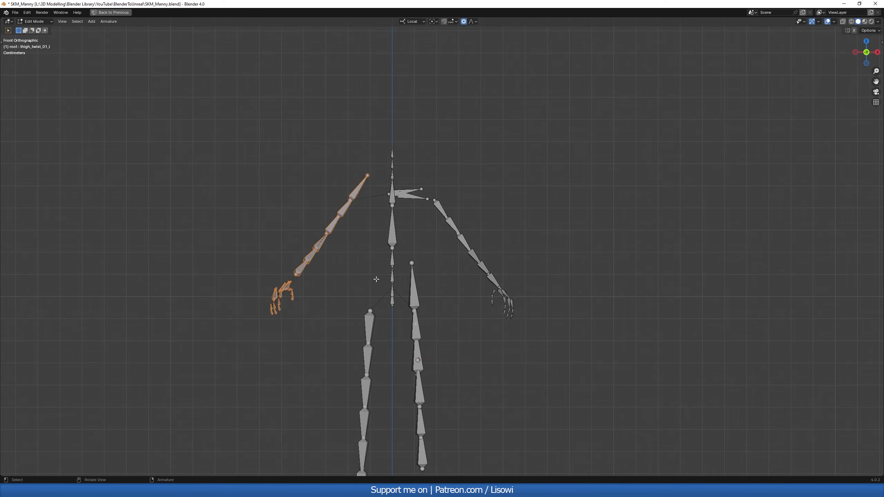
{"action": "left_click", "coordinate": [344, 283]}
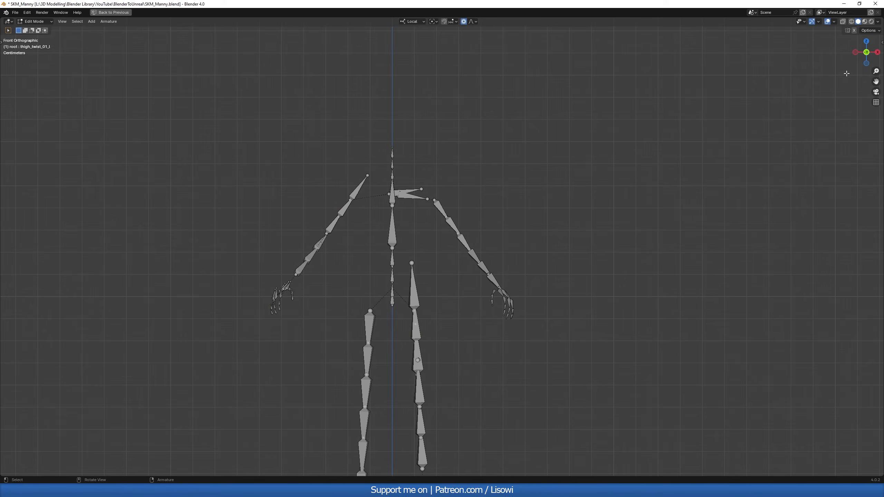
Turn on X-ray and delete all bones of the character's right arm and hand, keeping the clavicle
{"action": "left_click", "coordinate": [842, 22]}
{"action": "left_click", "coordinate": [843, 22]}
{"action": "left_click", "coordinate": [843, 22]}
{"action": "middle_click_drag", "start_coordinate": [354, 273], "coordinate": [322, 281], "text": "shift"}
{"action": "scroll", "coordinate": [317, 279], "scroll_direction": "up", "scroll_amount": 1}
{"action": "left_click_drag", "start_coordinate": [133, 214], "coordinate": [290, 338]}
{"action": "left_click_drag", "start_coordinate": [188, 131], "coordinate": [344, 272]}
{"action": "key", "text": "x"}
{"action": "left_click", "coordinate": [329, 271]}
Delete all bones of the character's left leg and foot
{"action": "middle_click_drag", "start_coordinate": [428, 342], "coordinate": [375, 253], "text": "shift"}
{"action": "scroll", "coordinate": [361, 157], "scroll_direction": "down", "scroll_amount": 2}
{"action": "left_click_drag", "start_coordinate": [361, 156], "coordinate": [398, 387]}
{"action": "key", "text": "x"}
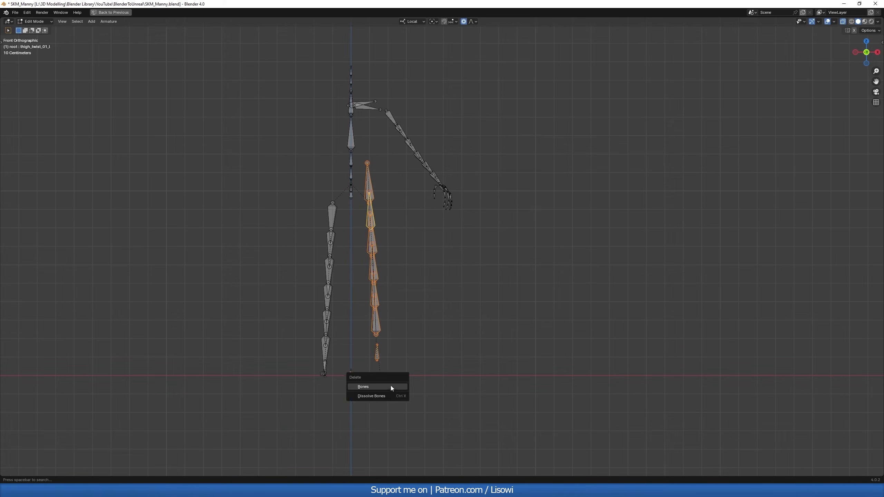
{"action": "left_click", "coordinate": [392, 388]}
Delete the character's right clavicle bone, which overlaps the left clavicle near the upper spine
{"action": "middle_click_drag", "start_coordinate": [385, 186], "coordinate": [374, 297], "text": "shift"}
{"action": "scroll", "coordinate": [316, 210], "scroll_direction": "up", "scroll_amount": 5}
{"action": "middle_click_drag", "start_coordinate": [316, 210], "coordinate": [433, 290], "text": "shift"}
{"action": "scroll", "coordinate": [433, 290], "scroll_direction": "up", "scroll_amount": 1}
{"action": "left_click_drag", "start_coordinate": [306, 217], "coordinate": [353, 239]}
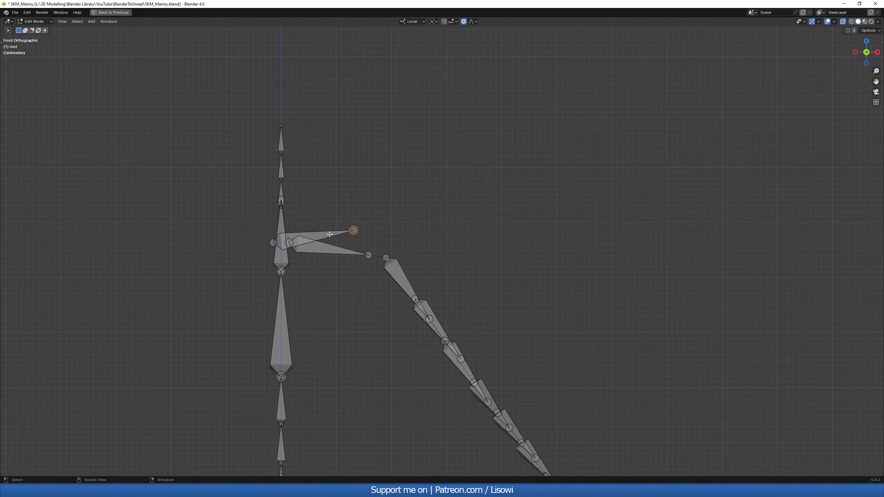
{"action": "left_click", "coordinate": [330, 240]}
{"action": "key", "text": "x"}
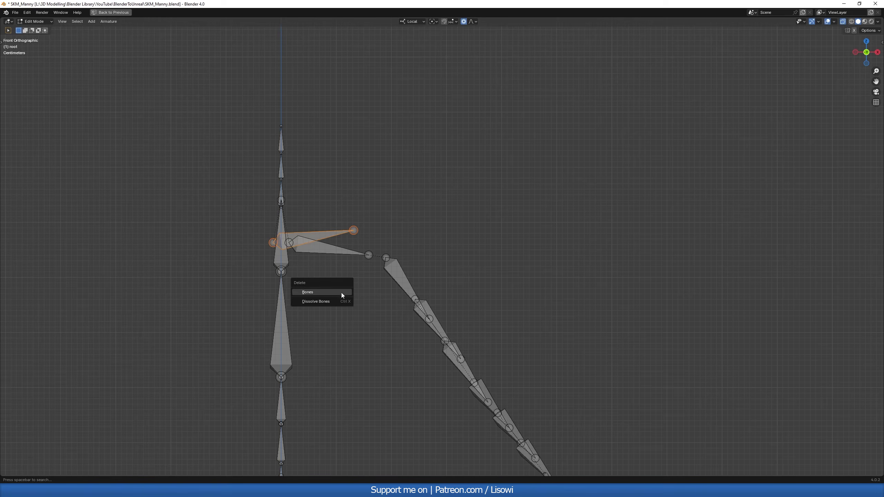
{"action": "left_click", "coordinate": [321, 292]}
Apply the pose of all remaining bones as the rest pose in Pose Mode, and return to Object Mode
{"action": "scroll", "coordinate": [325, 288], "scroll_direction": "down", "scroll_amount": 6}
{"action": "middle_click_drag", "start_coordinate": [453, 404], "coordinate": [385, 322], "text": "shift"}
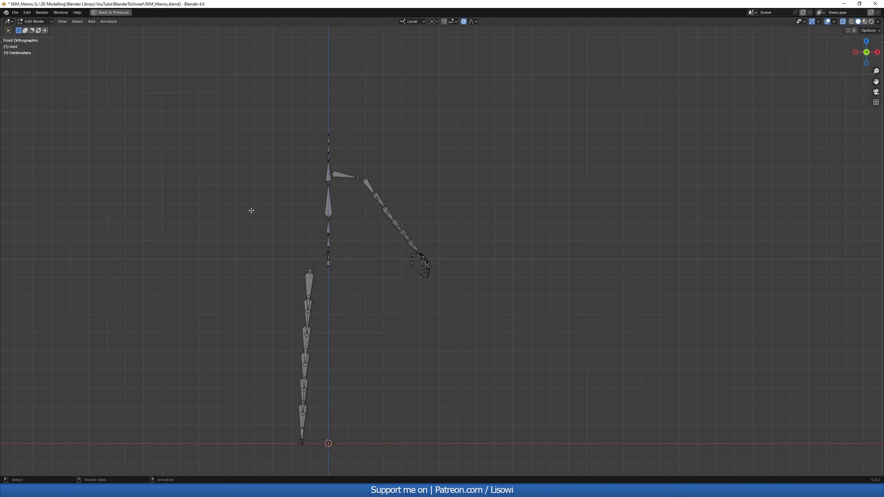
{"action": "left_click", "coordinate": [34, 21]}
{"action": "left_click", "coordinate": [34, 45]}
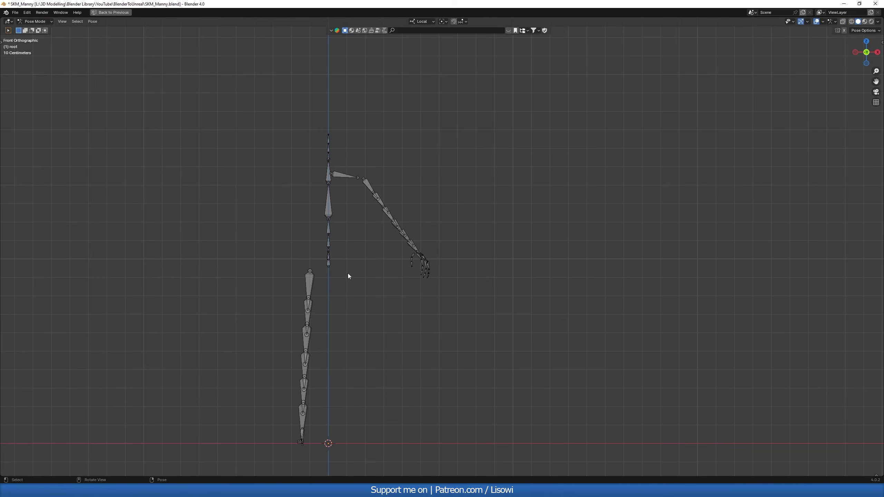
{"action": "key", "text": "ctrl+a"}
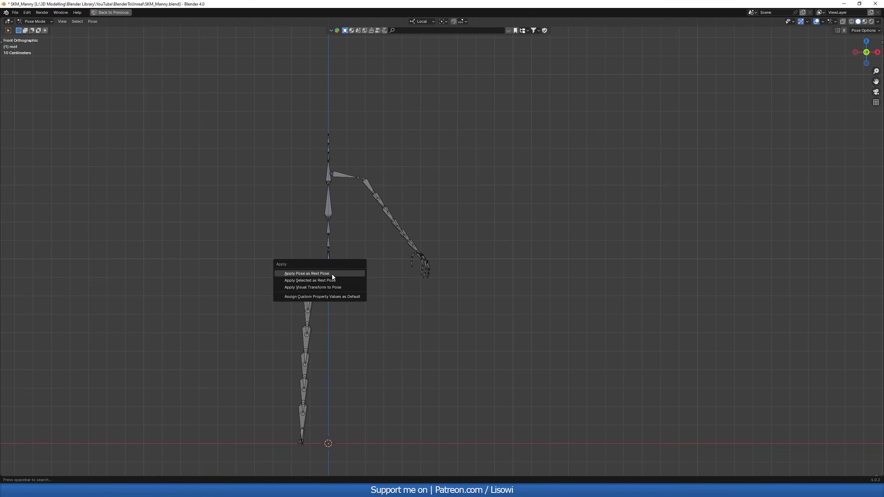
{"action": "left_click", "coordinate": [331, 274]}
{"action": "key", "text": "a"}
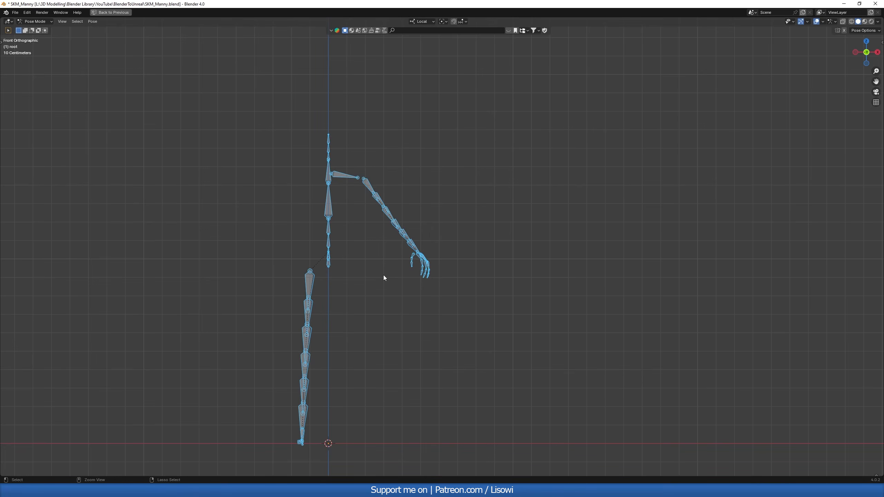
{"action": "key", "text": "ctrl+a"}
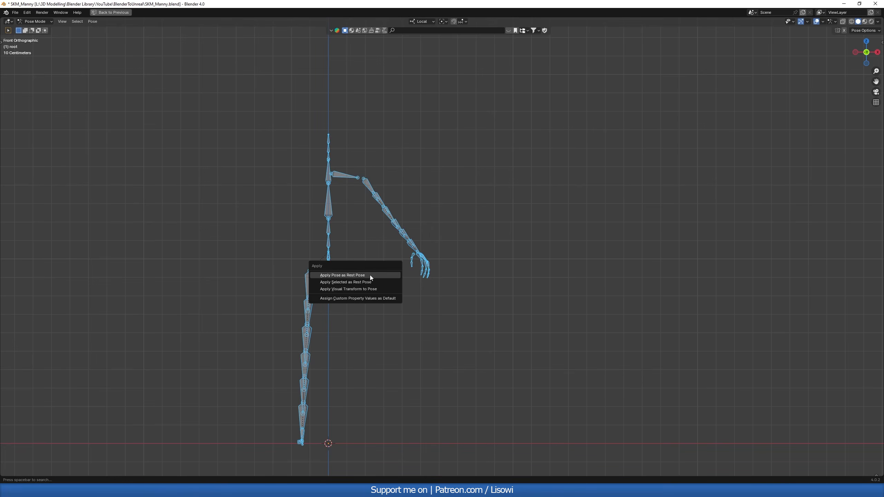
{"action": "left_click", "coordinate": [341, 276]}
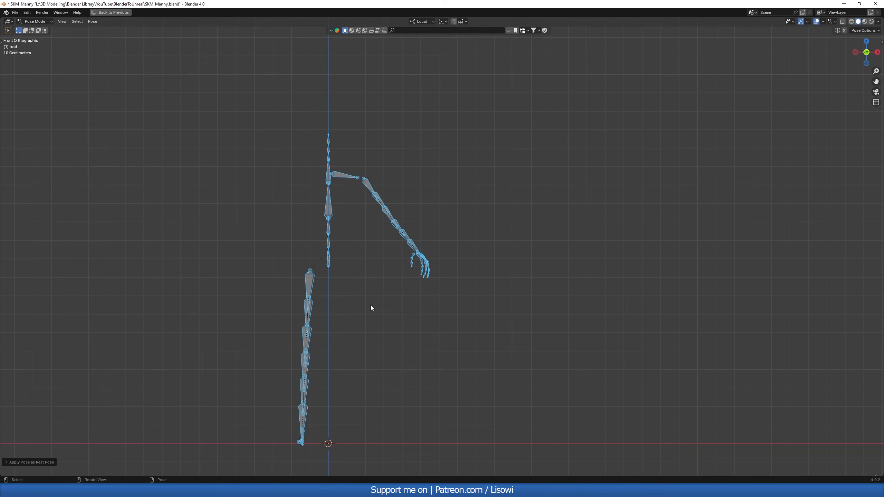
{"action": "left_click", "coordinate": [35, 21]}
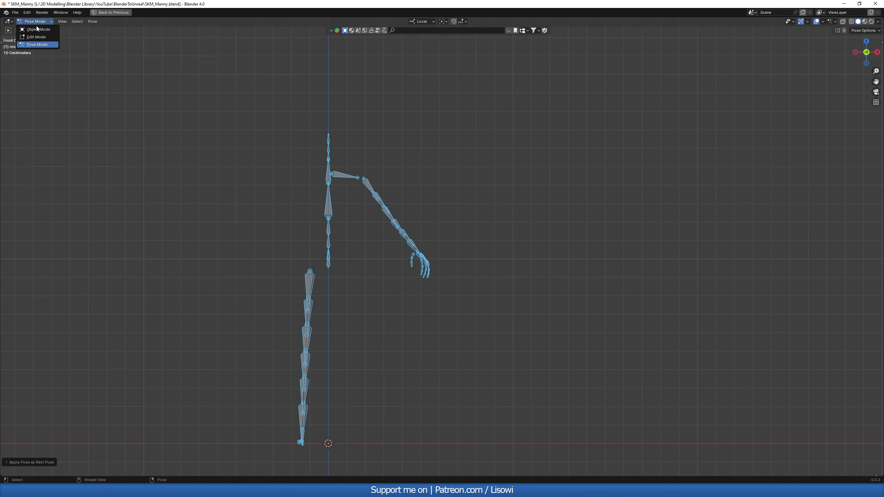
{"action": "left_click", "coordinate": [35, 24]}
{"action": "scroll", "coordinate": [413, 279], "scroll_direction": "down", "scroll_amount": 2}
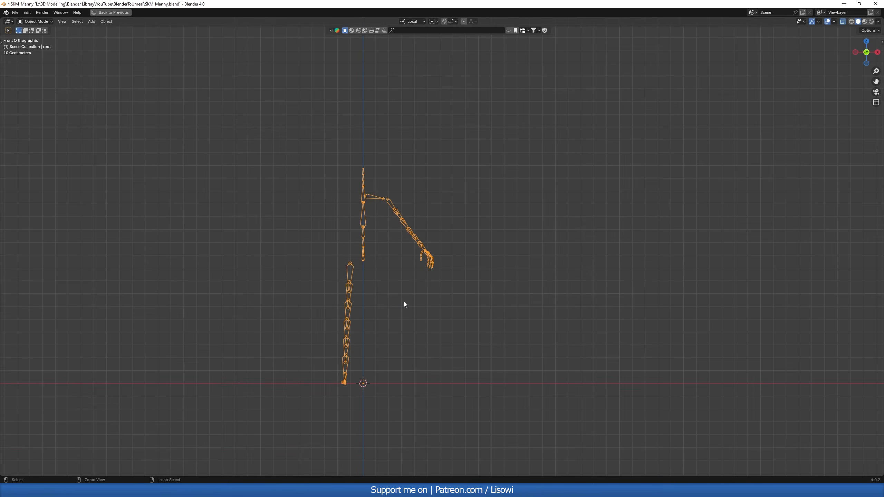
Restore the full workspace layout, deselect the armature and turn off X-ray in the viewport
{"action": "key", "text": "ctrl+space"}
{"action": "scroll", "coordinate": [258, 268], "scroll_direction": "up", "scroll_amount": 2}
{"action": "mouse_move", "coordinate": [250, 264]}
{"action": "middle_mouse_down", "text": "shift"}
{"action": "mouse_move", "coordinate": [287, 277]}
{"action": "mouse_move", "coordinate": [258, 260]}
{"action": "middle_mouse_up", "text": "shift"}
{"action": "left_click", "coordinate": [249, 253]}
{"action": "key", "text": "alt+z"}
{"action": "scroll", "coordinate": [257, 261], "scroll_direction": "up", "scroll_amount": 2}
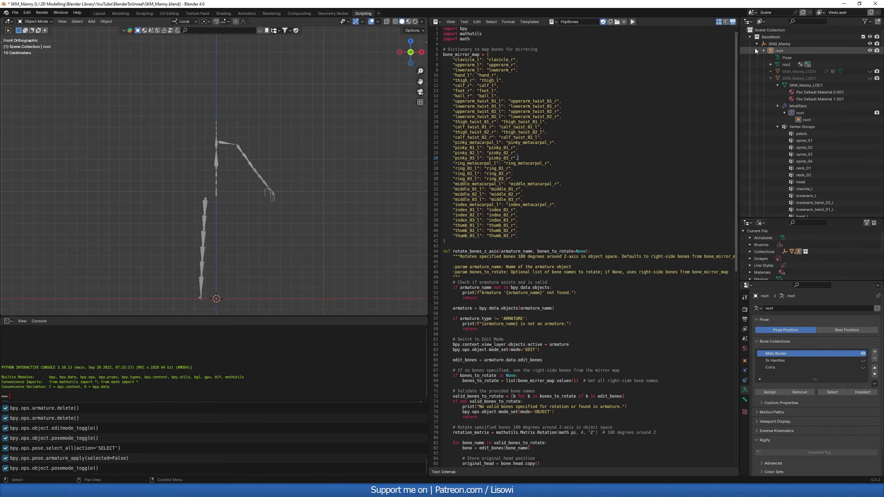
Collapse the root armature's hierarchy and unhide the Dari body mesh
{"action": "left_click", "coordinate": [764, 51]}
{"action": "left_click", "coordinate": [869, 65]}
{"action": "scroll", "coordinate": [271, 209], "scroll_direction": "up", "scroll_amount": 3}
{"action": "mouse_move", "coordinate": [288, 228]}
{"action": "middle_mouse_down", "text": "shift"}
{"action": "mouse_move", "coordinate": [276, 214]}
{"action": "mouse_move", "coordinate": [296, 214]}
{"action": "middle_mouse_up", "text": "shift"}
{"action": "left_click", "coordinate": [244, 213]}
{"action": "middle_click_drag", "start_coordinate": [288, 220], "coordinate": [282, 219], "text": "shift"}
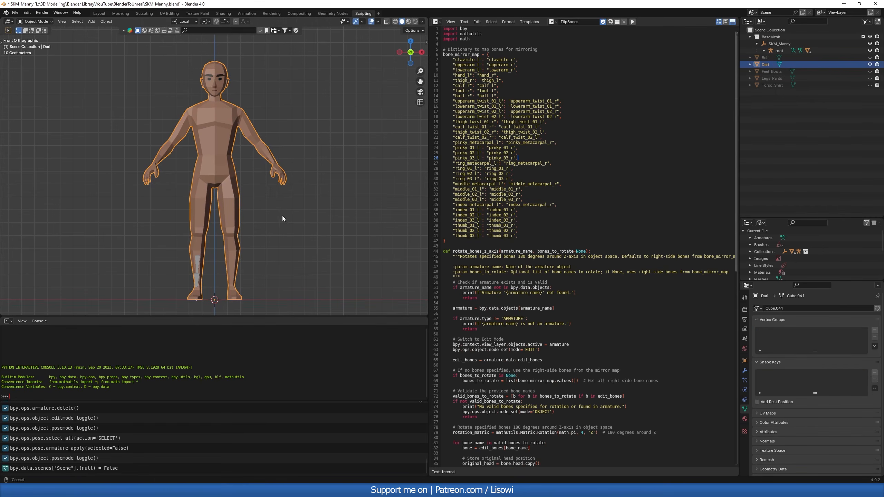
Set the root armature to display In Front so its bones show through the body mesh
{"action": "left_click", "coordinate": [197, 262]}
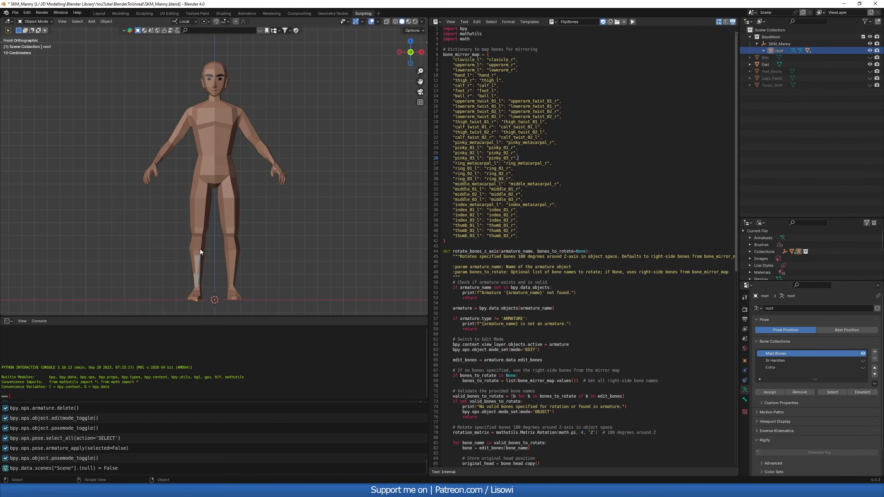
{"action": "left_click", "coordinate": [238, 252]}
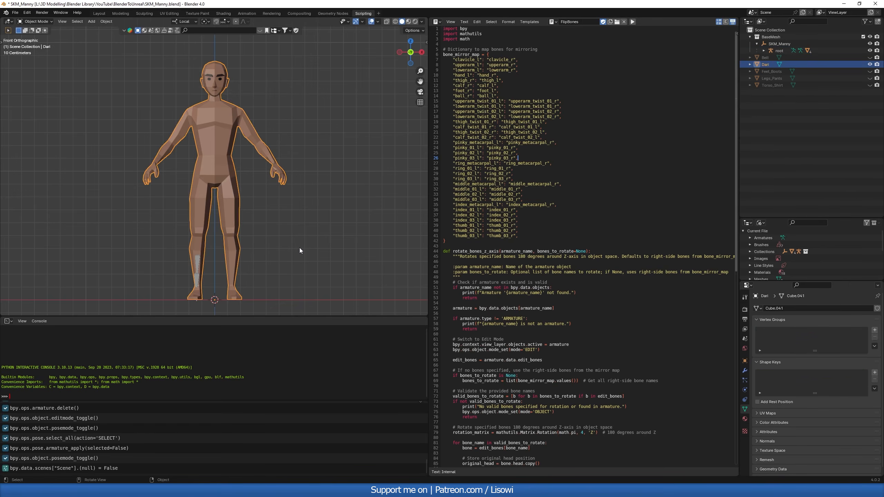
{"action": "left_click", "coordinate": [197, 265]}
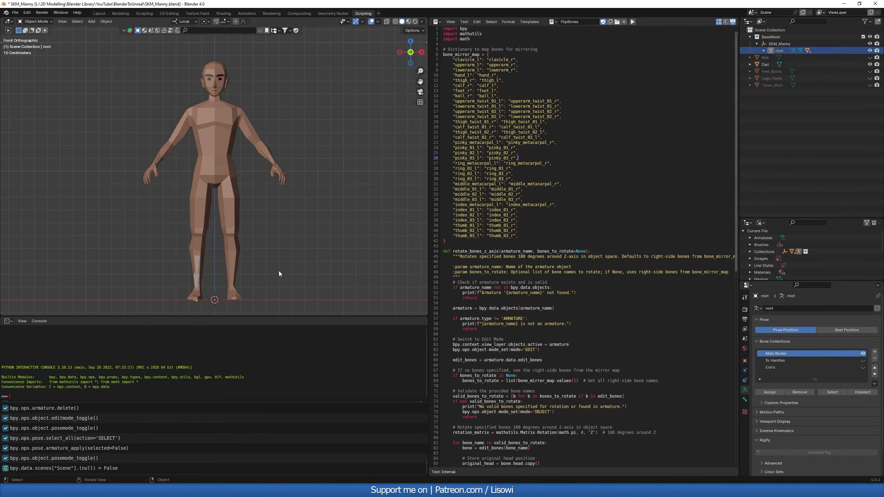
{"action": "left_click", "coordinate": [744, 391]}
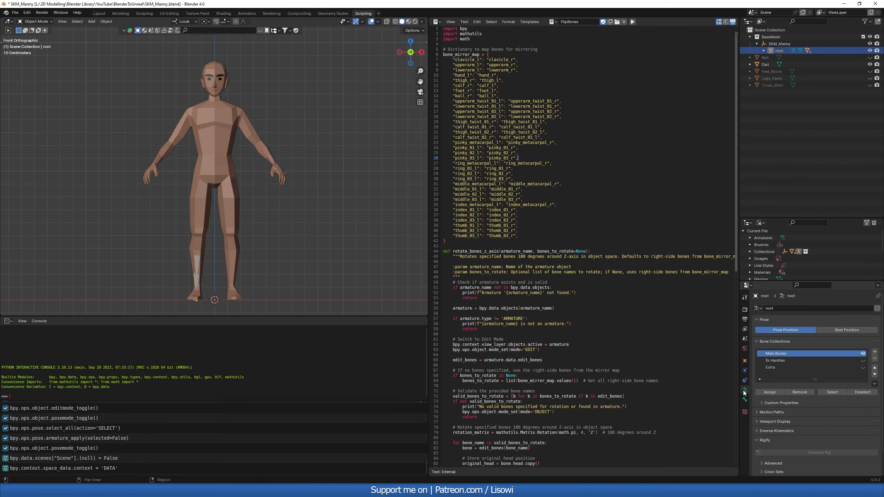
{"action": "left_click", "coordinate": [755, 422]}
{"action": "scroll", "coordinate": [821, 438], "scroll_direction": "down", "scroll_amount": 1}
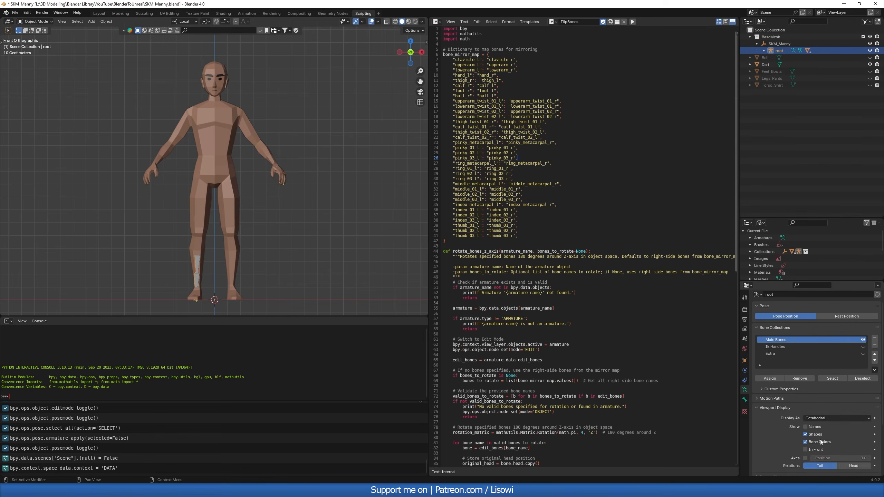
{"action": "left_click", "coordinate": [806, 449]}
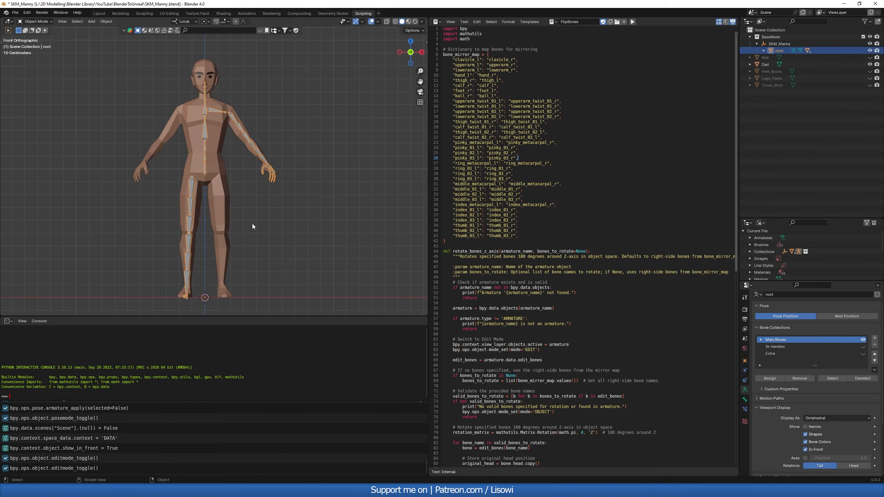
{"action": "mouse_move", "coordinate": [253, 212]}
{"action": "middle_mouse_down"}
{"action": "mouse_move", "coordinate": [244, 190]}
{"action": "mouse_move", "coordinate": [218, 181]}
{"action": "mouse_move", "coordinate": [230, 210]}
{"action": "mouse_move", "coordinate": [303, 221]}
{"action": "mouse_move", "coordinate": [259, 231]}
{"action": "mouse_move", "coordinate": [248, 203]}
{"action": "mouse_move", "coordinate": [245, 218]}
{"action": "middle_mouse_up"}
{"action": "scroll", "coordinate": [231, 210], "scroll_direction": "up", "scroll_amount": 5}
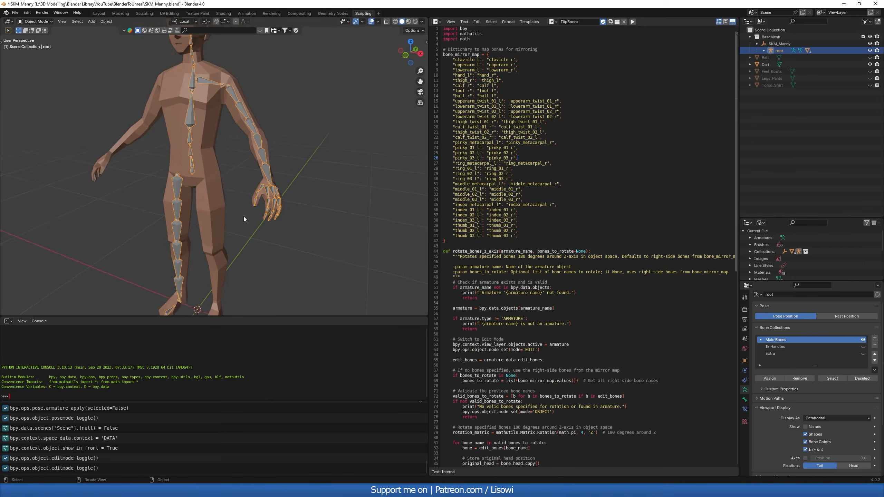
Select the root armature in the front view and switch it to Pose Mode
{"action": "left_click", "coordinate": [219, 183]}
{"action": "middle_click_drag", "start_coordinate": [218, 183], "coordinate": [268, 219]}
{"action": "key", "text": "KP_5"}
{"action": "scroll", "coordinate": [268, 219], "scroll_direction": "down", "scroll_amount": 1}
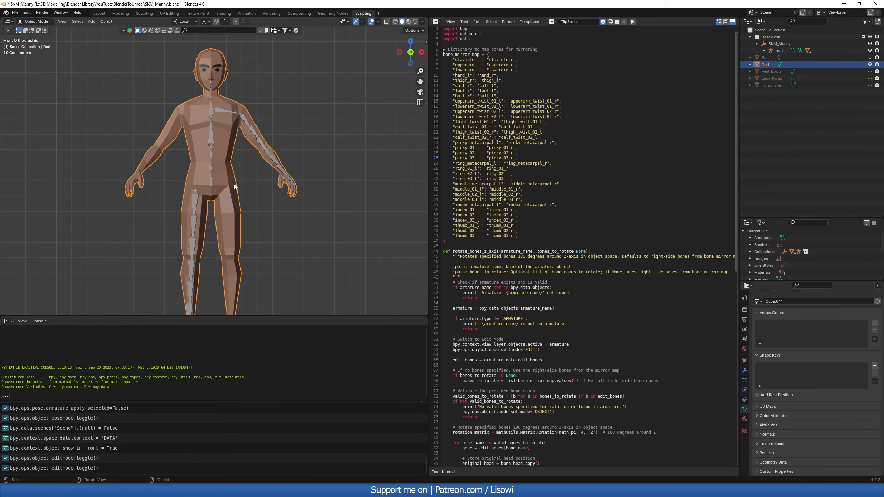
{"action": "middle_click_drag", "start_coordinate": [250, 195], "coordinate": [264, 214], "text": "shift"}
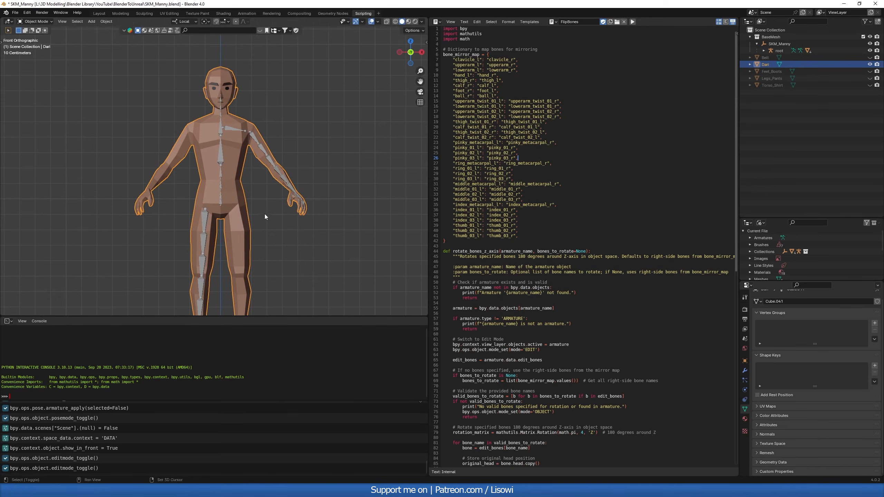
{"action": "left_click", "coordinate": [222, 158]}
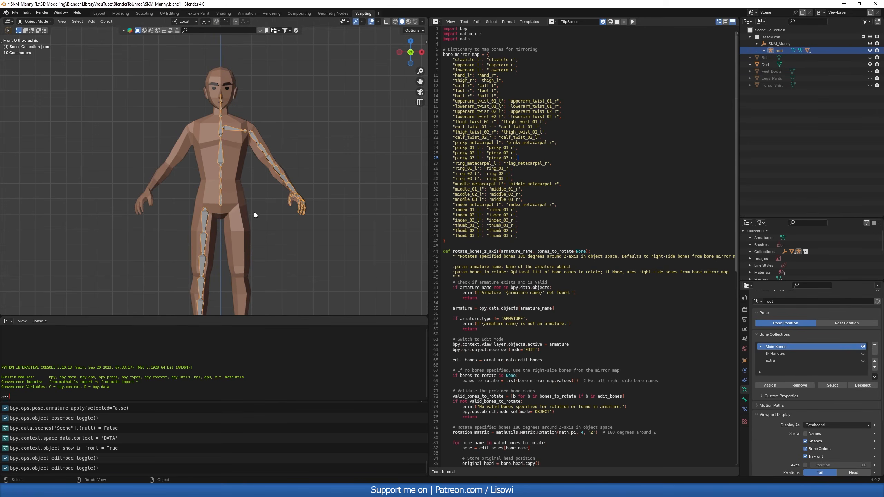
{"action": "key", "text": "ctrl+Tab"}
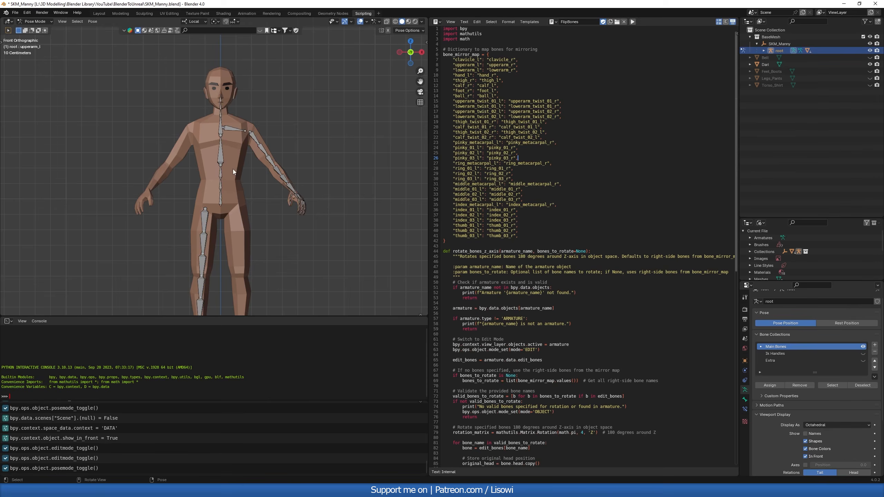
{"action": "middle_click_drag", "start_coordinate": [252, 238], "coordinate": [268, 185], "text": "shift"}
{"action": "left_click", "coordinate": [223, 168]}
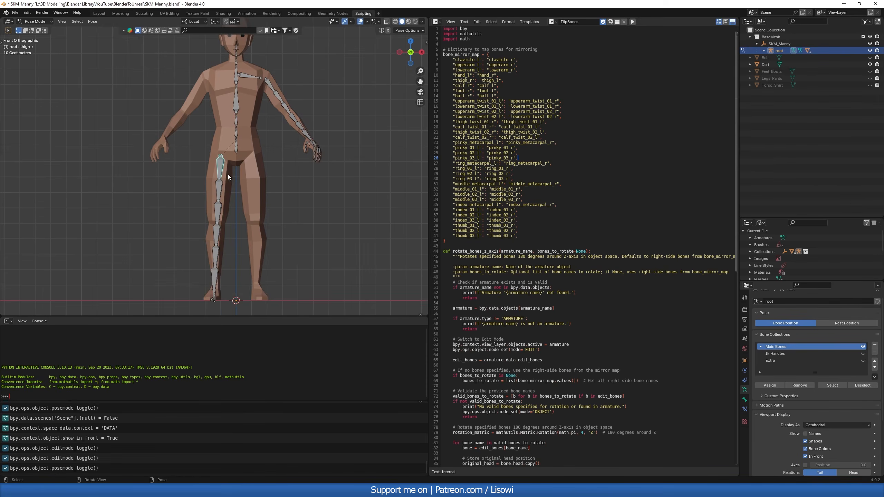
{"action": "middle_click_drag", "start_coordinate": [255, 237], "coordinate": [254, 225], "text": "shift"}
{"action": "key", "text": "r"}
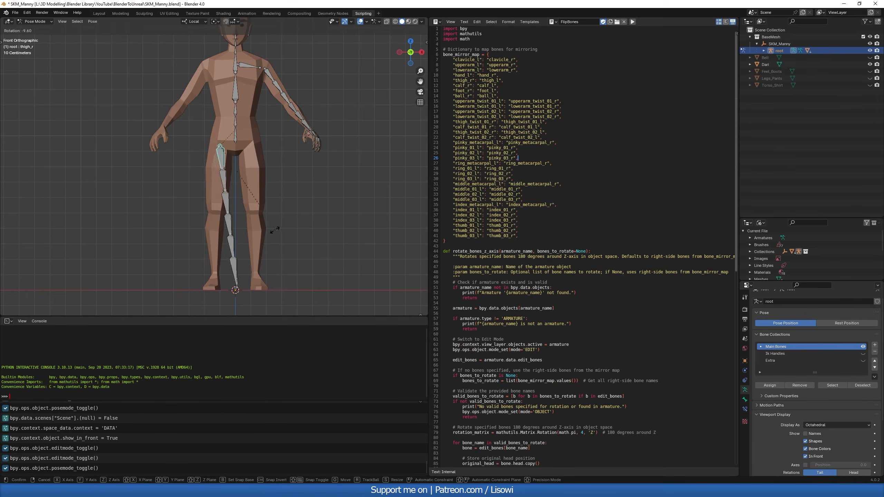
{"action": "right_click", "coordinate": [221, 228]}
{"action": "middle_click_drag", "start_coordinate": [230, 175], "coordinate": [228, 217], "text": "shift"}
{"action": "scroll", "coordinate": [237, 168], "scroll_direction": "up", "scroll_amount": 4}
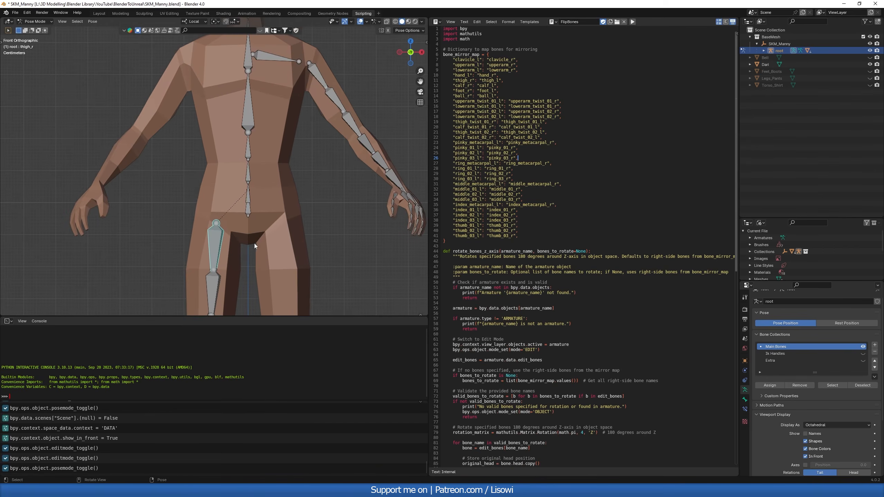
{"action": "key", "text": "g"}
{"action": "right_click", "coordinate": [239, 256]}
{"action": "middle_click_drag", "start_coordinate": [318, 85], "coordinate": [289, 125], "text": "shift"}
{"action": "left_click", "coordinate": [288, 120]}
{"action": "key", "text": "g"}
{"action": "right_click", "coordinate": [314, 134]}
{"action": "left_click", "coordinate": [238, 98]}
{"action": "key", "text": "r"}
{"action": "right_click", "coordinate": [296, 164]}
Apply the current pose of all bones as the rest pose, with the body mesh shown for fitting
{"action": "scroll", "coordinate": [288, 178], "scroll_direction": "down", "scroll_amount": 3}
{"action": "middle_click_drag", "start_coordinate": [268, 216], "coordinate": [276, 183], "text": "shift"}
{"action": "key", "text": "a"}
{"action": "key", "text": "ctrl+a"}
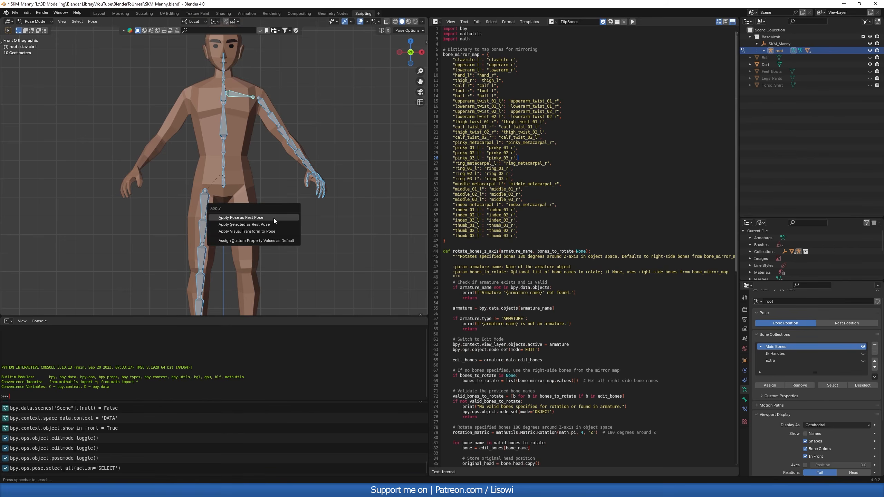
{"action": "left_click", "coordinate": [256, 219]}
{"action": "scroll", "coordinate": [251, 199], "scroll_direction": "down", "scroll_amount": 3}
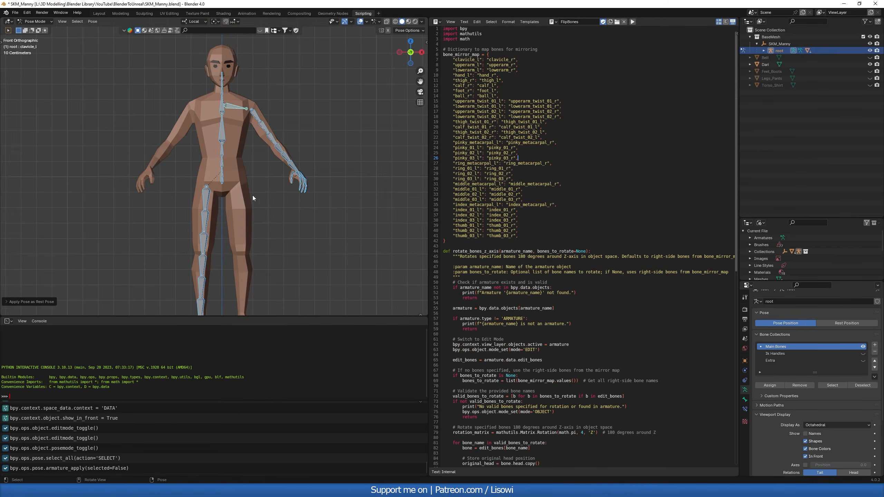
{"action": "scroll", "coordinate": [261, 220], "scroll_direction": "up", "scroll_amount": 1}
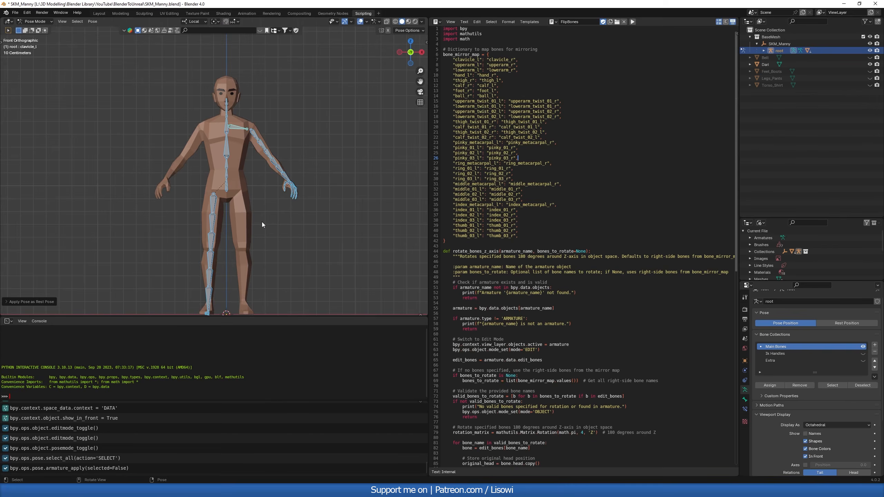
Load the MirrorBoneByMap script and run it to mirror the armature's one-sided limb bones
{"action": "left_click", "coordinate": [554, 22]}
{"action": "left_click", "coordinate": [565, 38]}
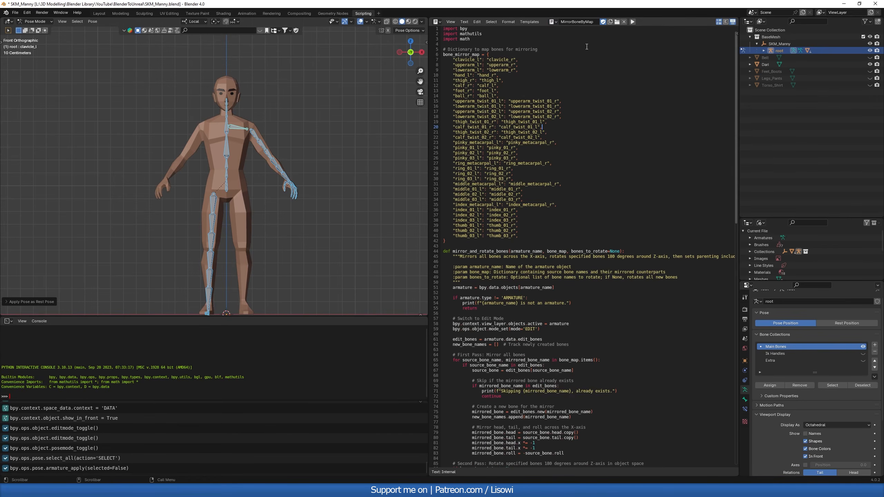
{"action": "left_click", "coordinate": [631, 23]}
{"action": "middle_click_drag", "start_coordinate": [265, 190], "coordinate": [259, 216]}
{"action": "scroll", "coordinate": [259, 202], "scroll_direction": "up", "scroll_amount": 3}
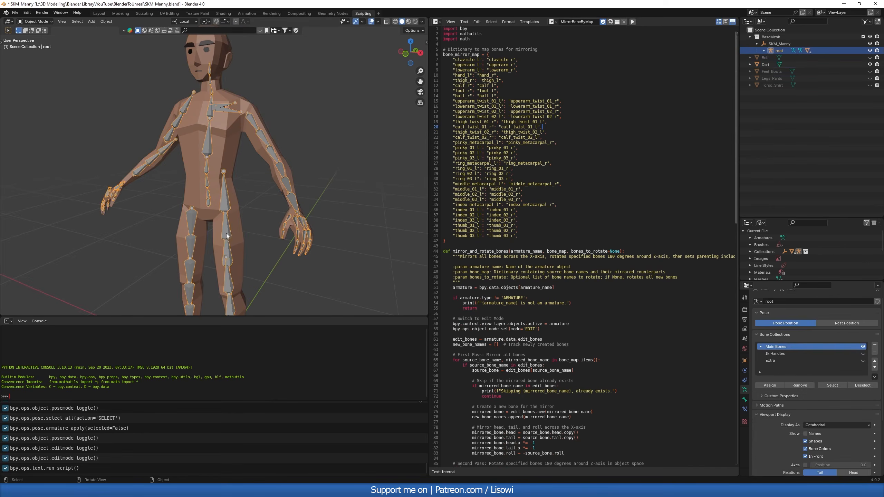
Load the FlipBones script and run it to rotate the mirrored bones 180 degrees around Z
{"action": "left_click", "coordinate": [553, 22]}
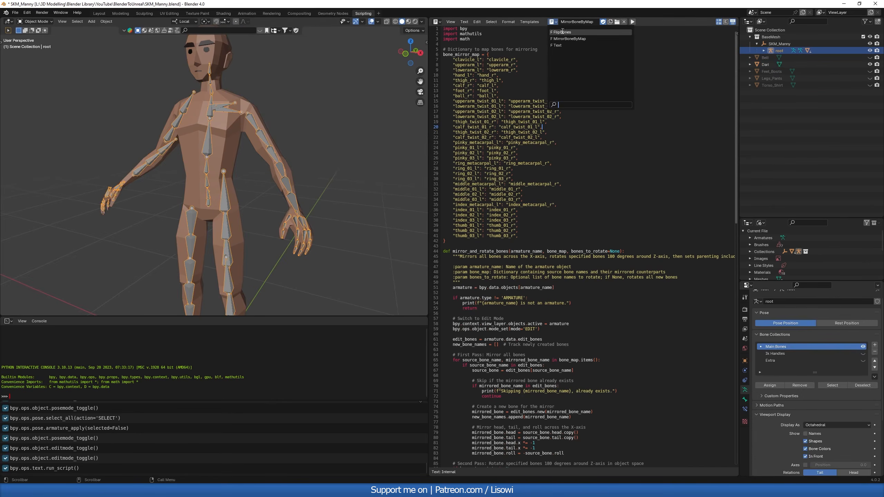
{"action": "left_click", "coordinate": [566, 34]}
{"action": "left_click", "coordinate": [632, 22]}
{"action": "mouse_move", "coordinate": [250, 221]}
{"action": "middle_mouse_down"}
{"action": "mouse_move", "coordinate": [279, 210]}
{"action": "mouse_move", "coordinate": [282, 222]}
{"action": "mouse_move", "coordinate": [274, 234]}
{"action": "mouse_move", "coordinate": [209, 226]}
{"action": "mouse_move", "coordinate": [264, 225]}
{"action": "mouse_move", "coordinate": [263, 243]}
{"action": "mouse_move", "coordinate": [257, 235]}
{"action": "middle_mouse_up"}
{"action": "scroll", "coordinate": [256, 236], "scroll_direction": "up", "scroll_amount": 5}
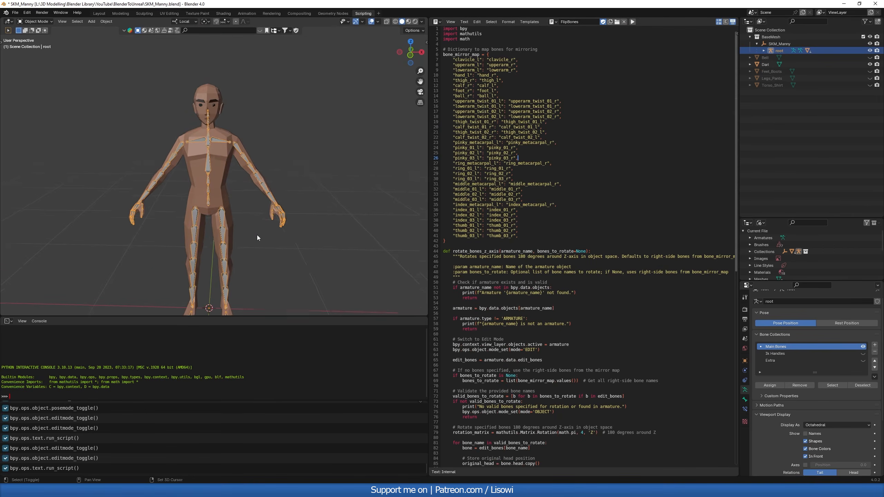
Parent the Dari body mesh to the root armature with automatic weights
{"action": "left_click", "coordinate": [224, 211]}
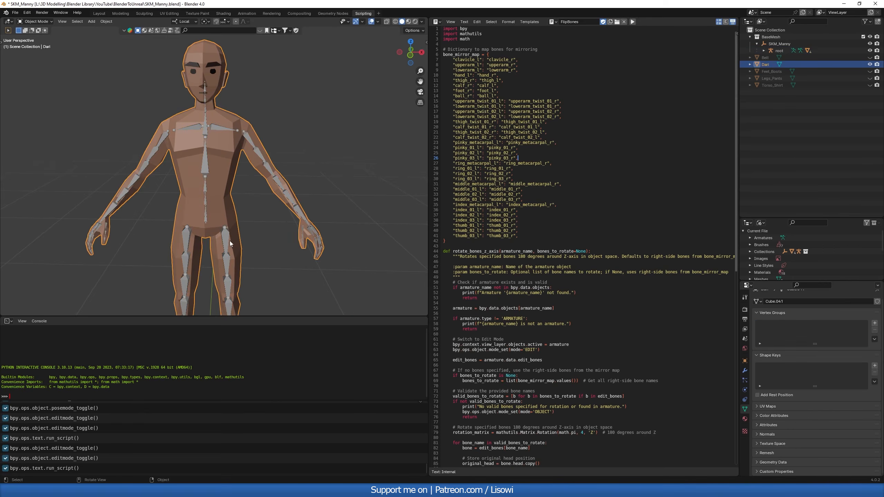
{"action": "left_click", "coordinate": [227, 242], "text": "shift"}
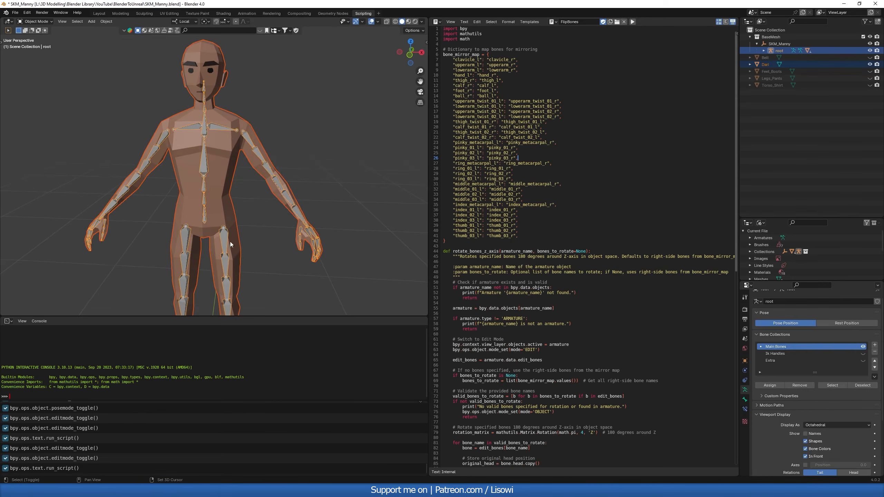
{"action": "left_click", "coordinate": [239, 241]}
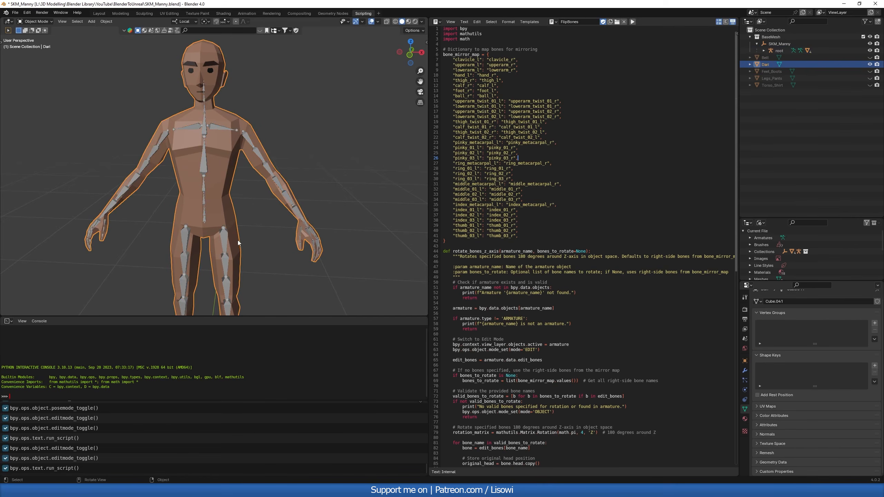
{"action": "left_click", "coordinate": [225, 241], "text": "shift"}
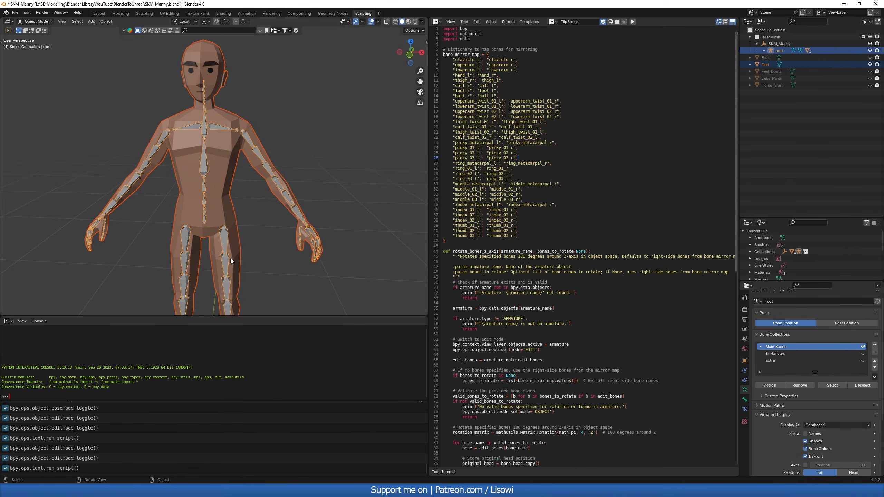
{"action": "key", "text": "ctrl+p"}
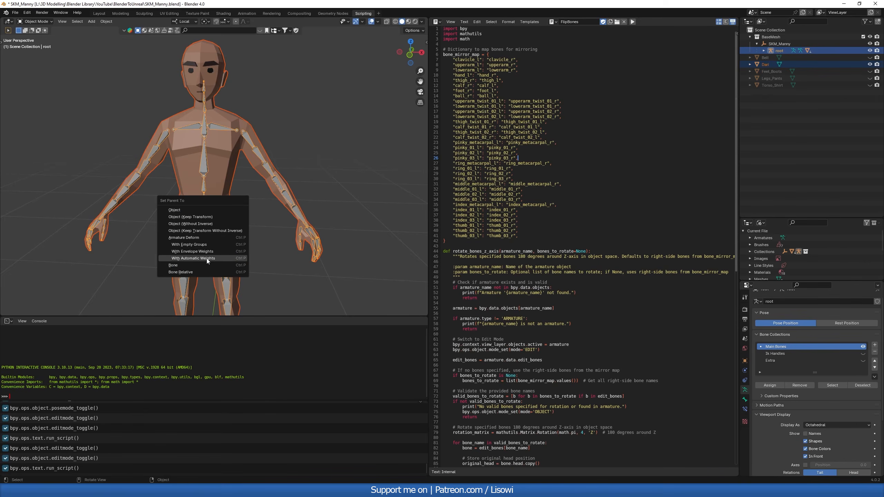
{"action": "left_click", "coordinate": [208, 261]}
{"action": "scroll", "coordinate": [231, 259], "scroll_direction": "down", "scroll_amount": 3}
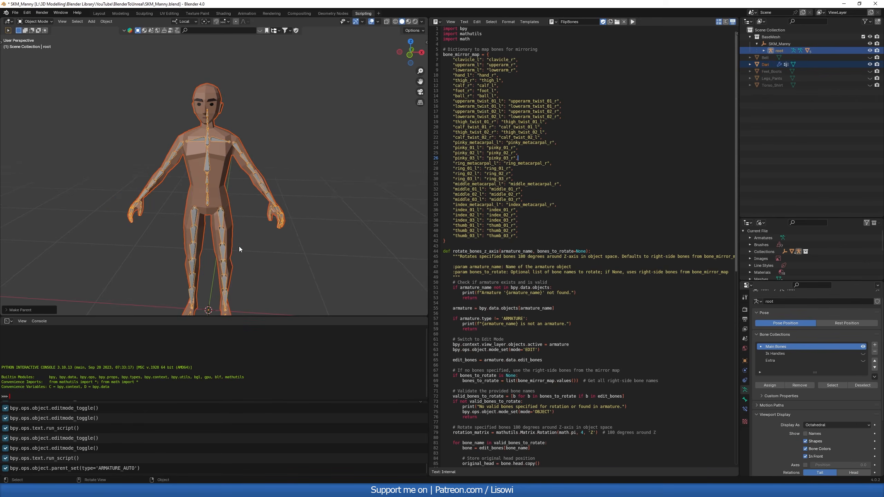
Rerun the FlipBones script on the root armature to flip the bones after skinning
{"action": "left_click", "coordinate": [222, 218]}
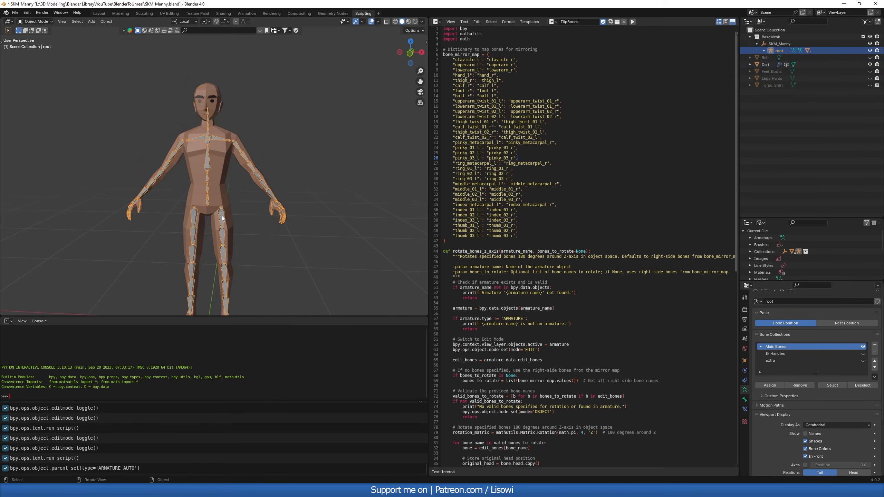
{"action": "key", "text": "Tab"}
{"action": "key", "text": "Tab"}
{"action": "left_click", "coordinate": [632, 22]}
{"action": "mouse_move", "coordinate": [242, 209]}
{"action": "middle_mouse_down"}
{"action": "mouse_move", "coordinate": [232, 195]}
{"action": "mouse_move", "coordinate": [188, 200]}
{"action": "mouse_move", "coordinate": [228, 207]}
{"action": "middle_mouse_up"}
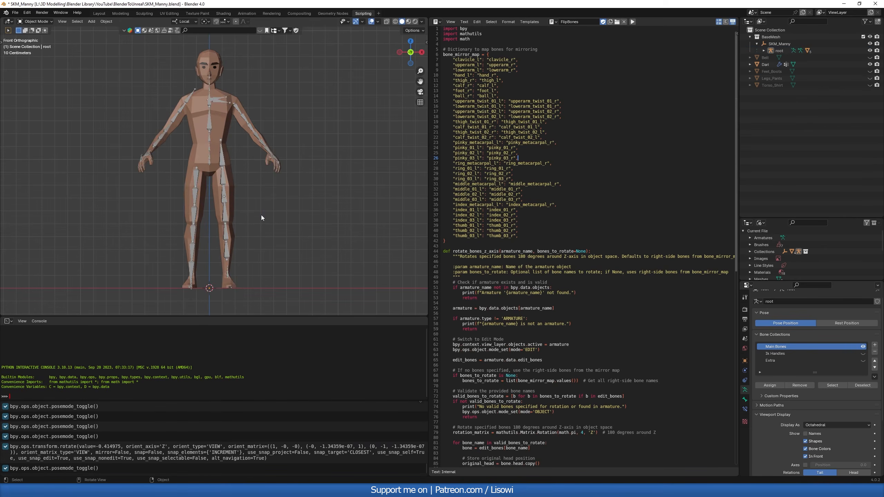
In Pose Mode with the viewport maximized, rotate the thigh_l bone outward to test the leg's deformation
{"action": "left_click", "coordinate": [223, 180]}
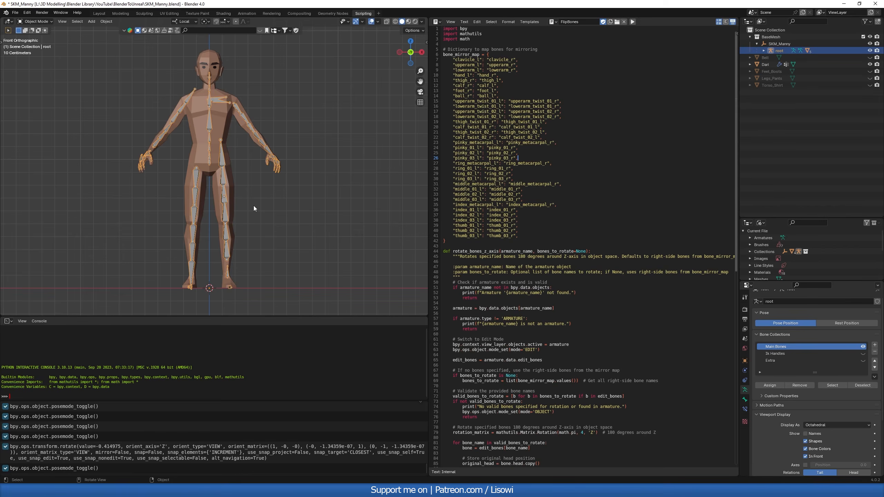
{"action": "key", "text": "ctrl+Tab"}
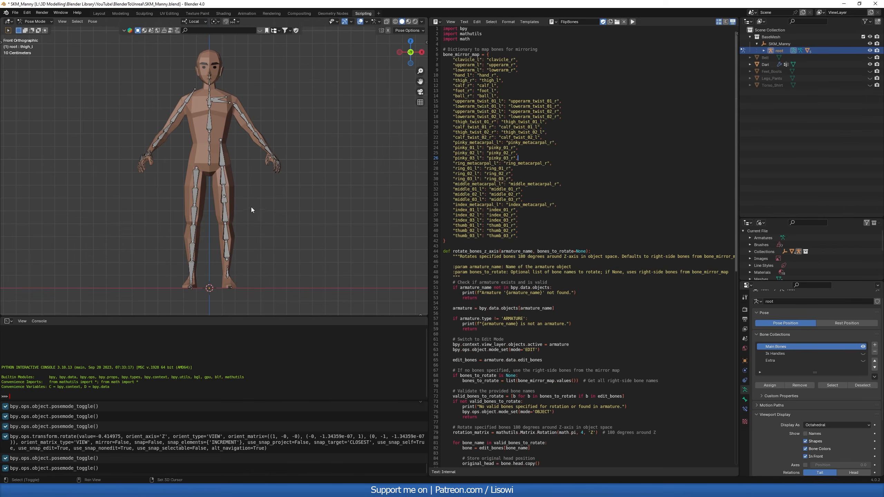
{"action": "middle_click_drag", "start_coordinate": [251, 207], "coordinate": [242, 177], "text": "shift"}
{"action": "left_click", "coordinate": [237, 172]}
{"action": "key", "text": "ctrl+space"}
{"action": "middle_click_drag", "start_coordinate": [376, 263], "coordinate": [249, 182], "text": "shift"}
{"action": "scroll", "coordinate": [421, 258], "scroll_direction": "down", "scroll_amount": 1}
{"action": "key", "text": "r"}
{"action": "left_click", "coordinate": [504, 255]}
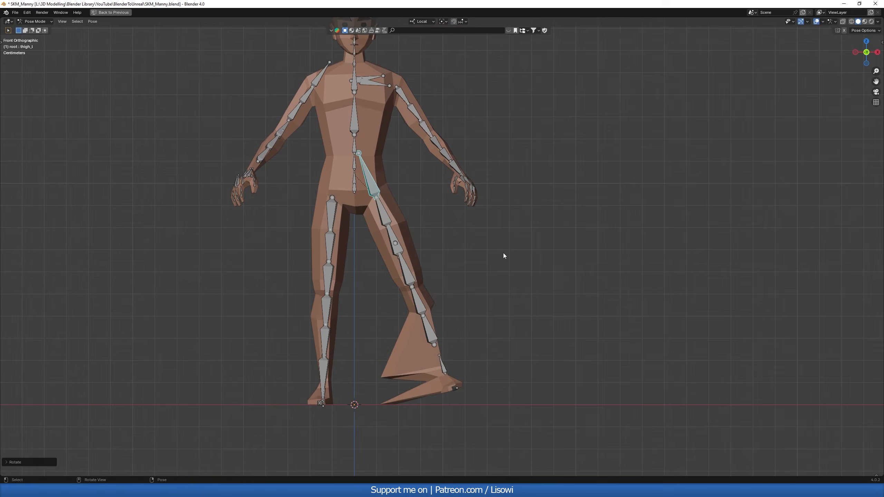
Rotate the thigh_r bone outward to test the other leg's deformation
{"action": "left_click", "coordinate": [337, 214]}
{"action": "key", "text": "r"}
{"action": "left_click", "coordinate": [302, 210]}
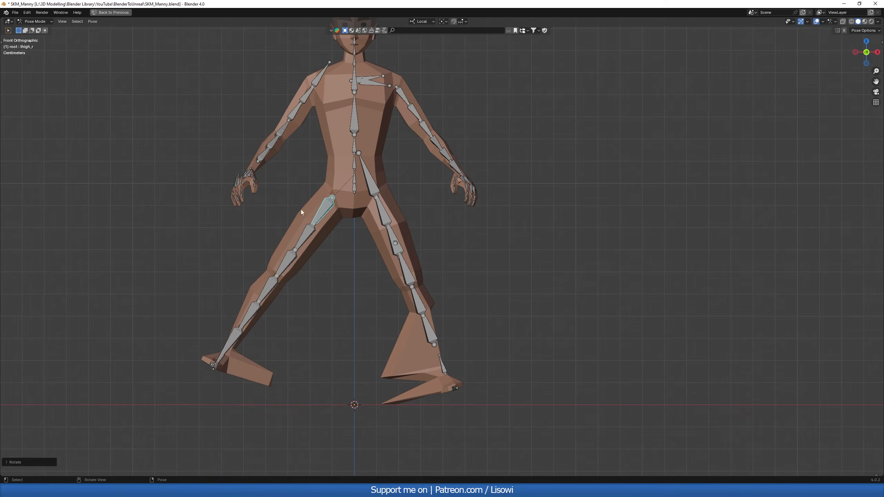
Rotate the upperarm_r and upperarm_l bones outward to test the deformation of both arms
{"action": "left_click", "coordinate": [315, 88]}
{"action": "key", "text": "r"}
{"action": "left_click", "coordinate": [294, 170]}
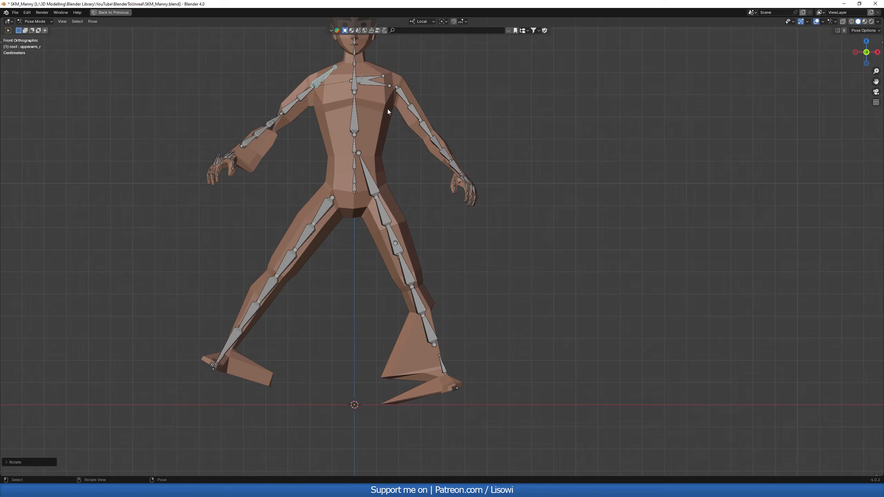
{"action": "left_click", "coordinate": [401, 93]}
{"action": "key", "text": "r"}
{"action": "left_click", "coordinate": [432, 189]}
{"action": "middle_click_drag", "start_coordinate": [431, 190], "coordinate": [410, 177], "text": "shift"}
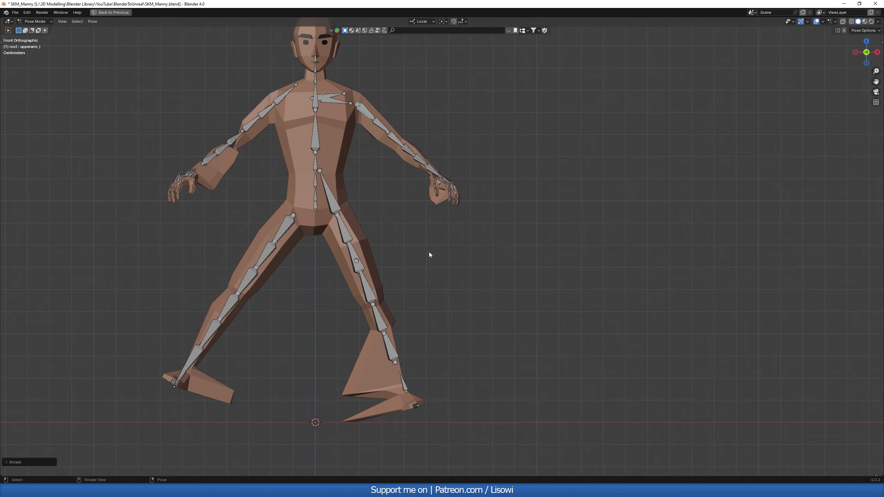
{"action": "middle_click_drag", "start_coordinate": [422, 329], "coordinate": [388, 341], "text": "shift"}
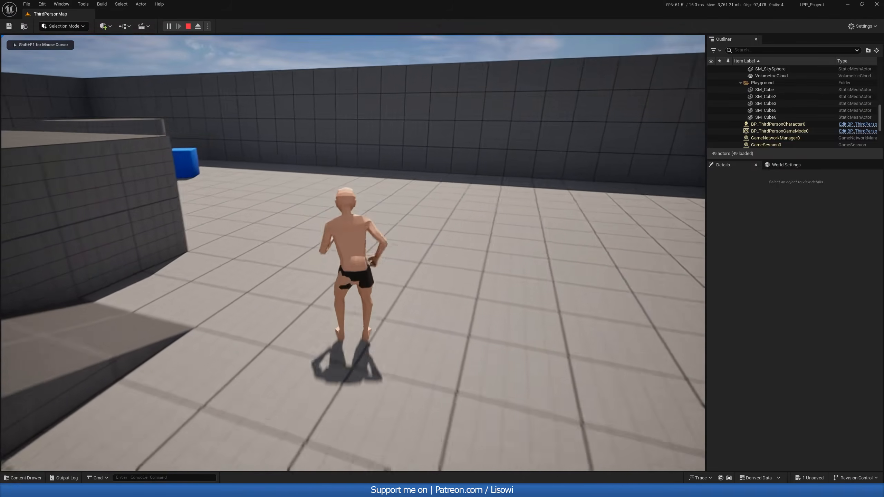
In Unreal Editor, run the third-person character forward and backward to examine its mesh in motion
{"action": "key", "text": "w"}
{"action": "key", "text": "s"}
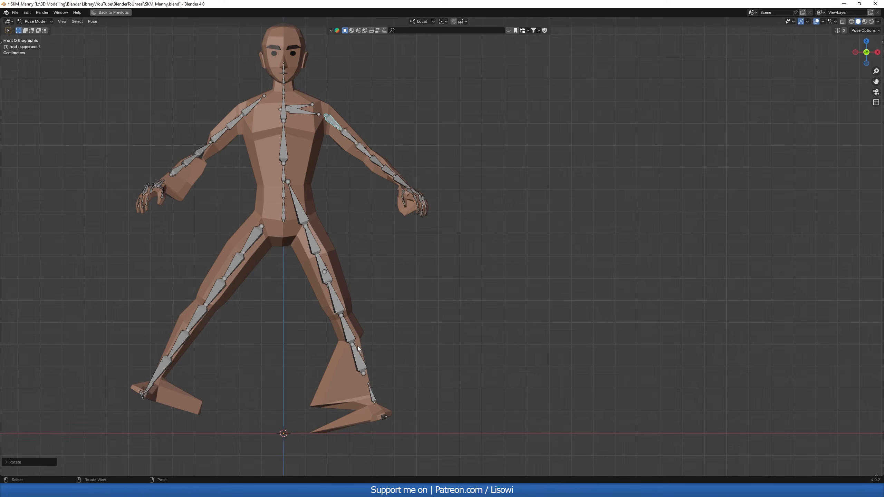
Restore the maximized viewport to the full Scripting workspace layout
{"action": "middle_click_drag", "start_coordinate": [394, 363], "coordinate": [392, 349], "text": "shift"}
{"action": "middle_click_drag", "start_coordinate": [285, 333], "coordinate": [282, 345], "text": "shift"}
{"action": "scroll", "coordinate": [286, 342], "scroll_direction": "down", "scroll_amount": 1}
{"action": "scroll", "coordinate": [282, 346], "scroll_direction": "up", "scroll_amount": 1}
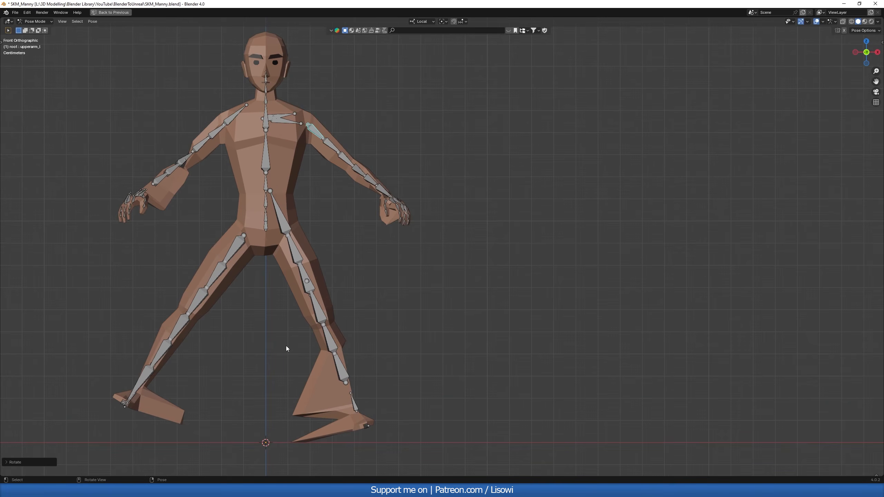
{"action": "left_click", "coordinate": [281, 345]}
{"action": "key", "text": "ctrl+space"}
{"action": "middle_click_drag", "start_coordinate": [252, 295], "coordinate": [303, 315], "text": "shift"}
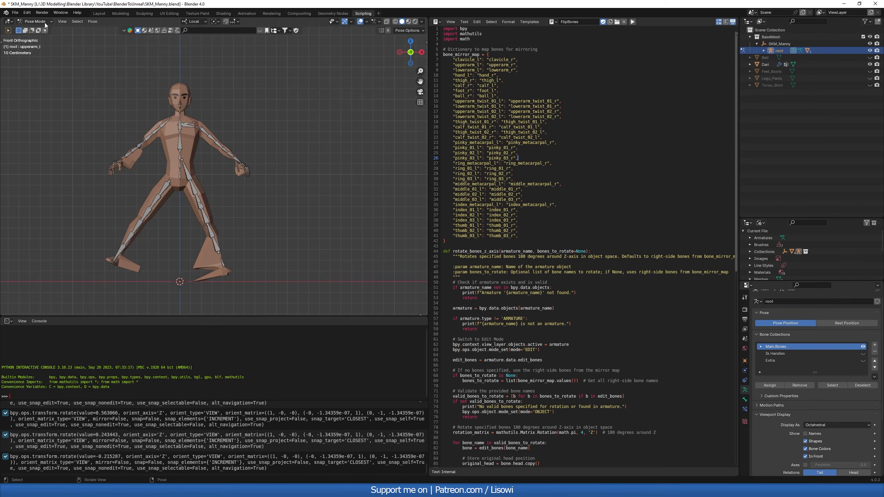
Select all visible bones in Pose Mode and assign them to the Main Bones collection
{"action": "left_click", "coordinate": [190, 178]}
{"action": "key", "text": "a"}
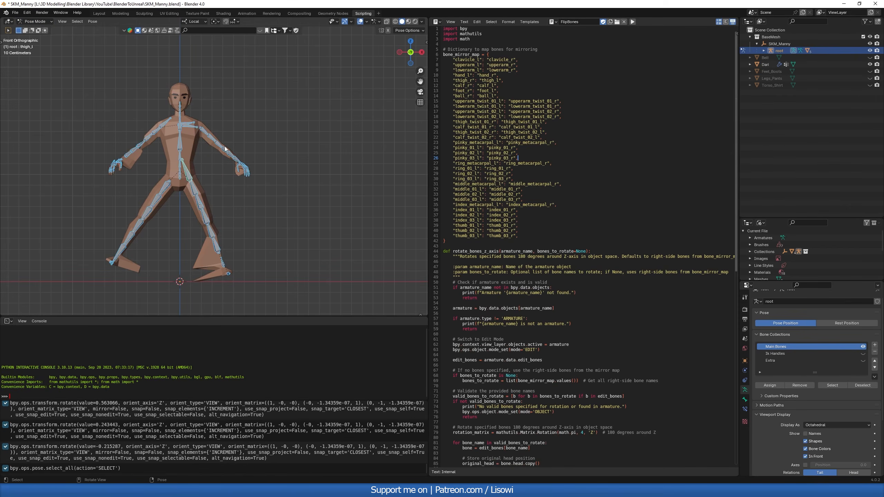
{"action": "left_click", "coordinate": [864, 347]}
{"action": "left_click", "coordinate": [863, 347]}
{"action": "left_click", "coordinate": [864, 348]}
{"action": "left_click", "coordinate": [864, 347]}
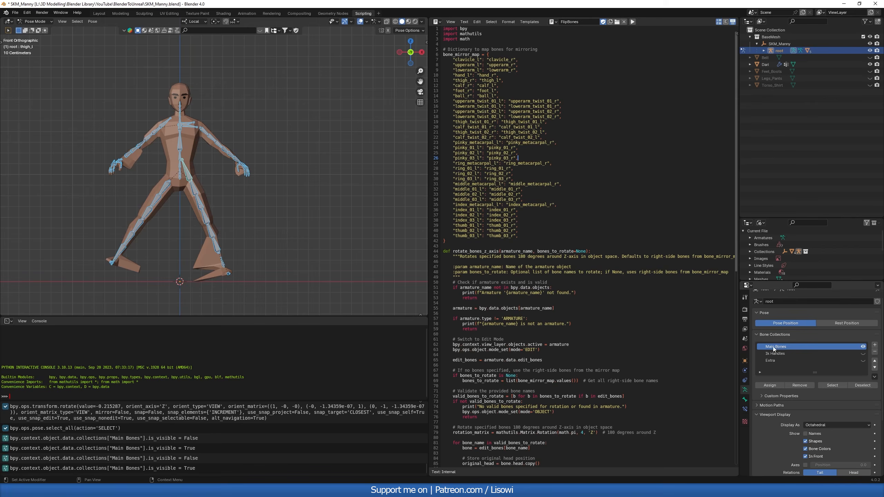
{"action": "left_click", "coordinate": [771, 385]}
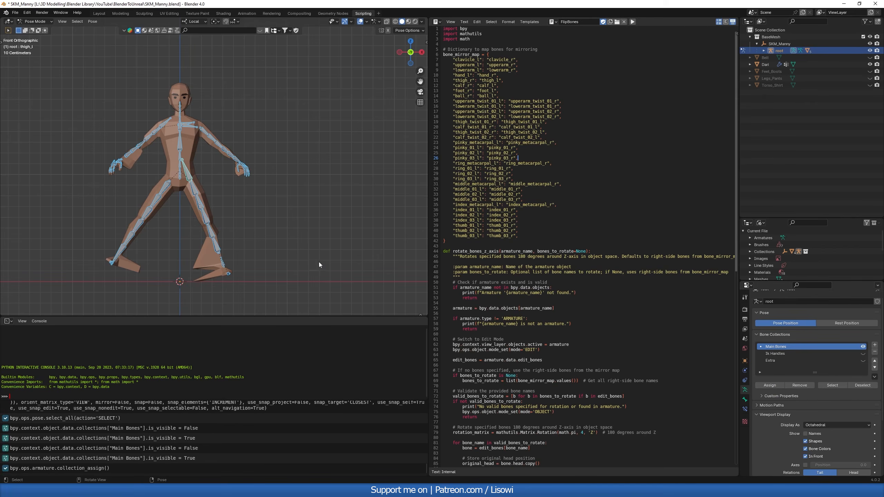
Hide the Main Bones collection and show and activate the Ik Handles collection
{"action": "left_click", "coordinate": [863, 347]}
{"action": "left_click", "coordinate": [863, 347]}
{"action": "left_click", "coordinate": [863, 347]}
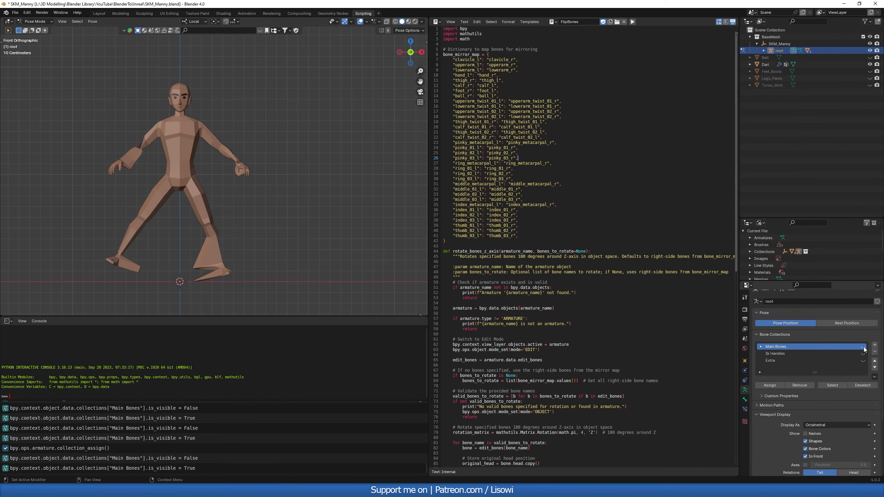
{"action": "left_click", "coordinate": [863, 355]}
{"action": "left_click", "coordinate": [779, 354]}
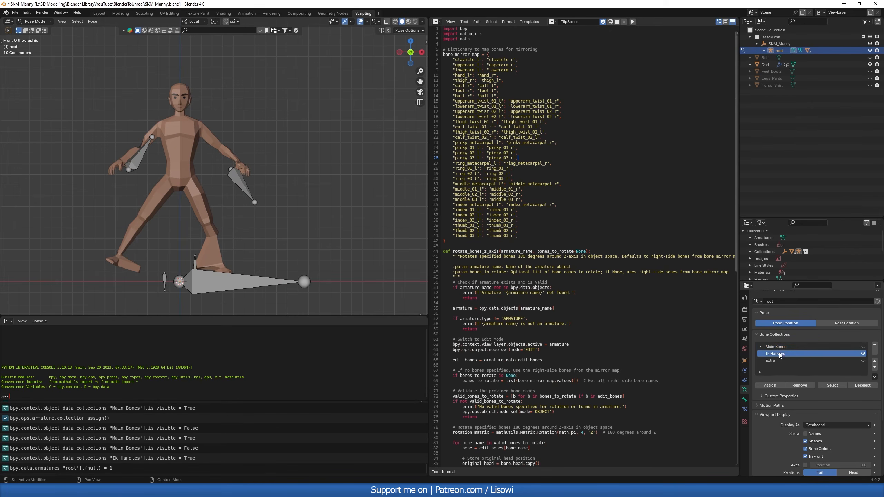
{"action": "scroll", "coordinate": [243, 237], "scroll_direction": "up", "scroll_amount": 2}
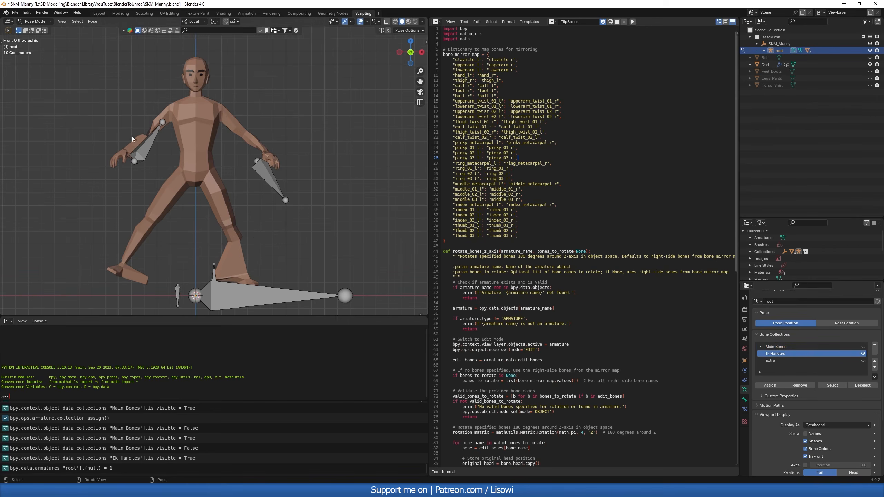
Select the Dari mesh together with the root armature in Object Mode and enter Weight Paint mode
{"action": "left_click", "coordinate": [34, 22]}
{"action": "left_click", "coordinate": [32, 29]}
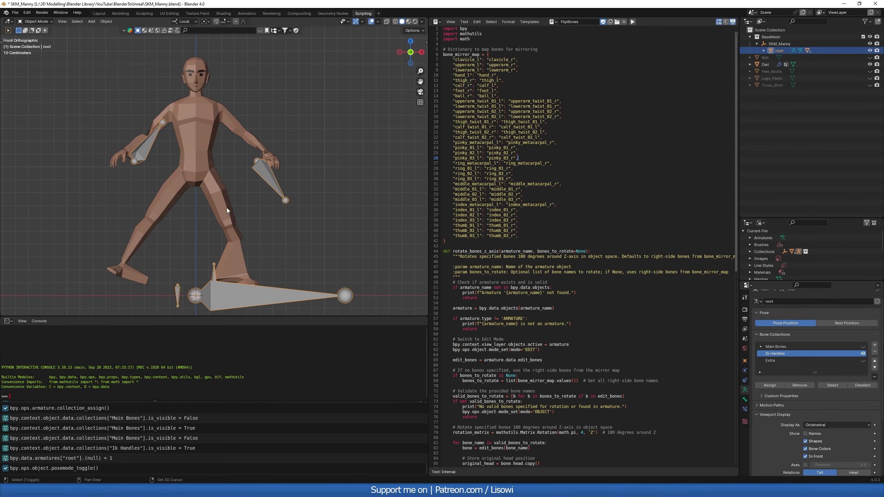
{"action": "left_click", "coordinate": [233, 222]}
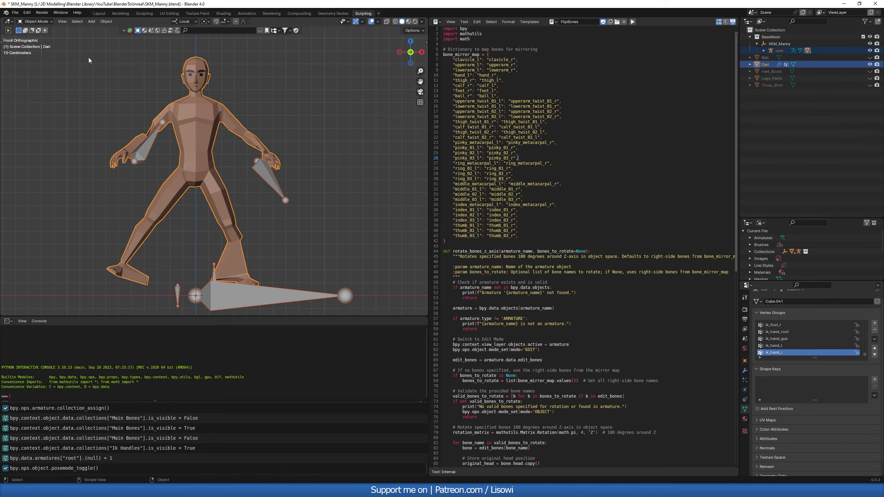
{"action": "left_click", "coordinate": [35, 22]}
{"action": "left_click", "coordinate": [35, 57]}
{"action": "middle_click_drag", "start_coordinate": [279, 243], "coordinate": [252, 216]}
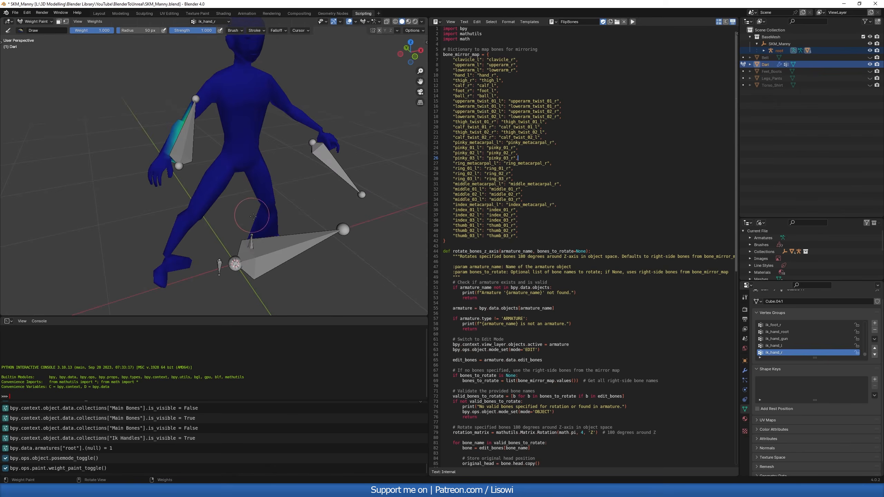
Select ik_foot_l and ik_foot_r in turn to examine their weights on the mesh
{"action": "left_click", "coordinate": [270, 245], "text": "ctrl"}
{"action": "middle_click_drag", "start_coordinate": [269, 226], "coordinate": [261, 234]}
{"action": "left_click", "coordinate": [249, 245], "text": "ctrl"}
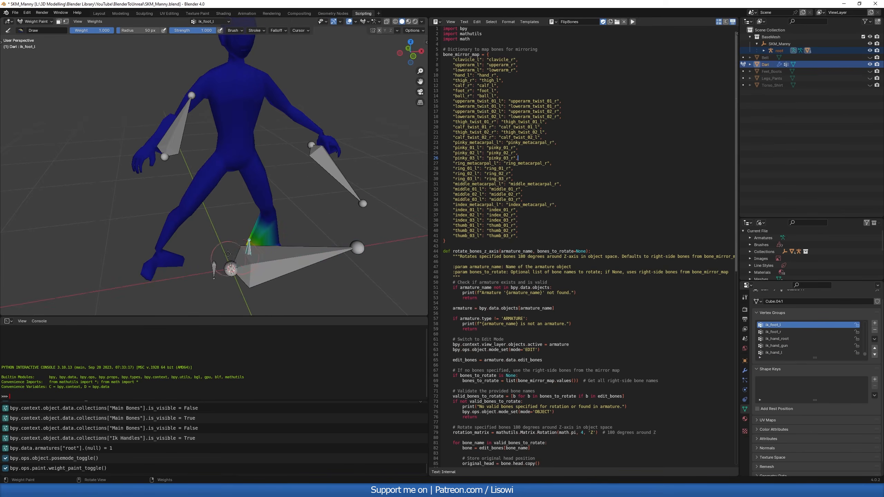
{"action": "left_click", "coordinate": [214, 268], "text": "ctrl"}
{"action": "middle_click_drag", "start_coordinate": [216, 267], "coordinate": [215, 223]}
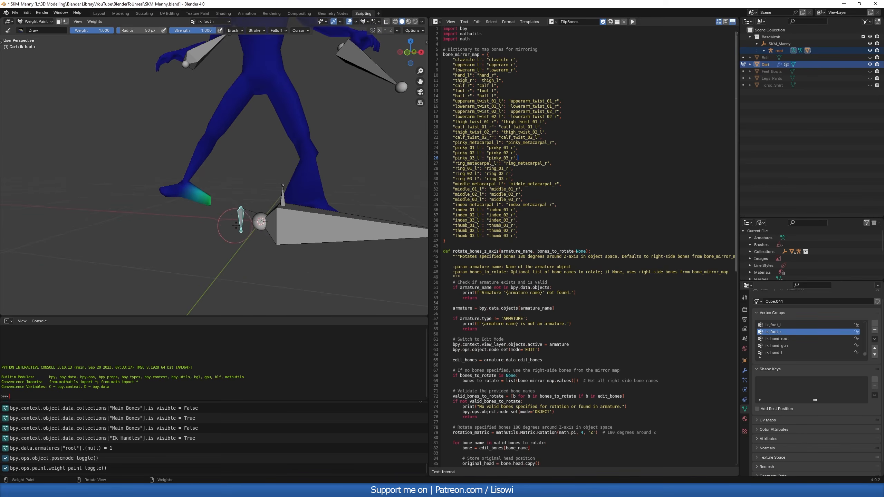
Switch to the Subtract brush, erase the ik_foot_r weights from the foot and check the ik_hand_root bone's weights
{"action": "left_click", "coordinate": [20, 31]}
{"action": "left_click", "coordinate": [196, 52]}
{"action": "scroll", "coordinate": [221, 206], "scroll_direction": "up", "scroll_amount": 4}
{"action": "middle_click_drag", "start_coordinate": [217, 205], "coordinate": [203, 209]}
{"action": "mouse_move", "coordinate": [203, 209]}
{"action": "left_mouse_down"}
{"action": "mouse_move", "coordinate": [205, 197]}
{"action": "mouse_move", "coordinate": [172, 167]}
{"action": "mouse_move", "coordinate": [189, 182]}
{"action": "left_mouse_up"}
{"action": "mouse_move", "coordinate": [191, 173]}
{"action": "middle_mouse_down"}
{"action": "mouse_move", "coordinate": [205, 170]}
{"action": "mouse_move", "coordinate": [122, 174]}
{"action": "middle_mouse_up"}
{"action": "middle_click_drag", "start_coordinate": [330, 202], "coordinate": [173, 160]}
{"action": "middle_click_drag", "start_coordinate": [192, 199], "coordinate": [174, 193]}
{"action": "mouse_move", "coordinate": [251, 252]}
{"action": "middle_mouse_down"}
{"action": "mouse_move", "coordinate": [219, 209]}
{"action": "mouse_move", "coordinate": [238, 234]}
{"action": "mouse_move", "coordinate": [284, 221]}
{"action": "mouse_move", "coordinate": [197, 206]}
{"action": "mouse_move", "coordinate": [200, 222]}
{"action": "mouse_move", "coordinate": [213, 210]}
{"action": "middle_mouse_up"}
{"action": "left_click", "coordinate": [272, 218], "text": "ctrl"}
Turn on X-ray in Object Mode, then return to Weight Paint with the root armature and Dari mesh selected
{"action": "left_click", "coordinate": [35, 21]}
{"action": "left_click", "coordinate": [41, 30]}
{"action": "left_click", "coordinate": [197, 194]}
{"action": "left_click", "coordinate": [245, 215]}
{"action": "key", "text": "alt+z"}
{"action": "left_click", "coordinate": [204, 205]}
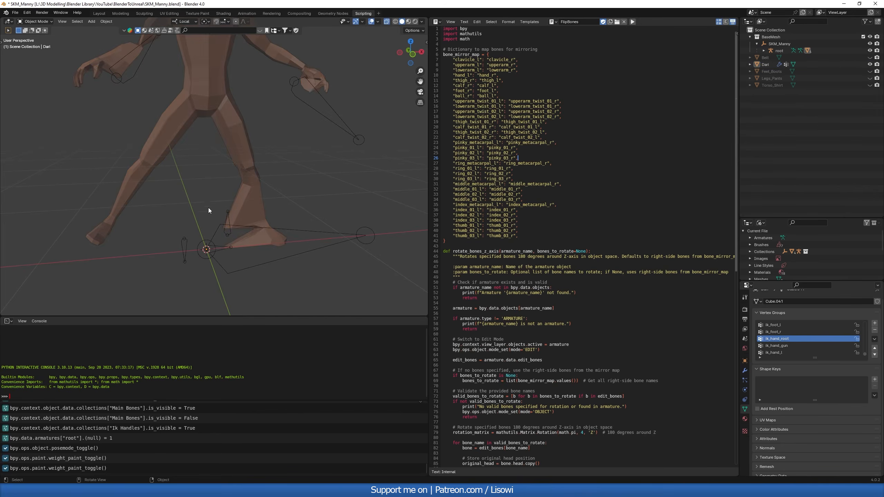
{"action": "left_click", "coordinate": [257, 266]}
{"action": "left_click", "coordinate": [250, 202], "text": "shift"}
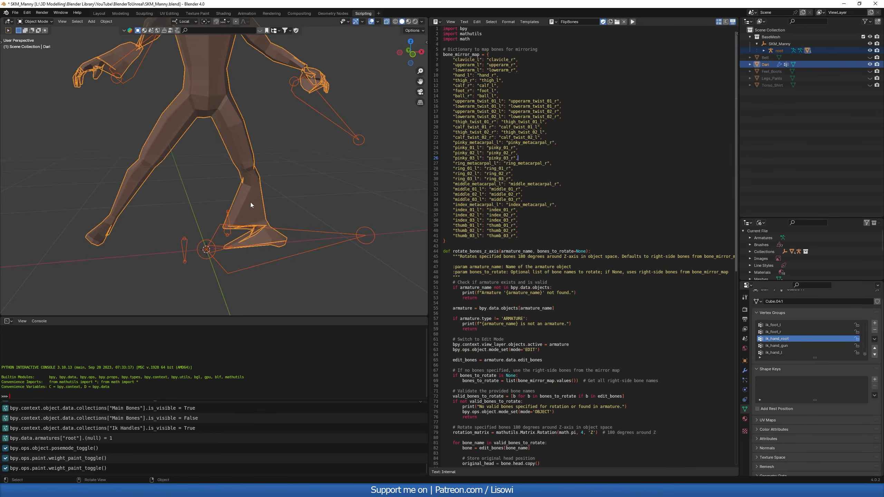
{"action": "left_click", "coordinate": [35, 21]}
{"action": "left_click", "coordinate": [35, 58]}
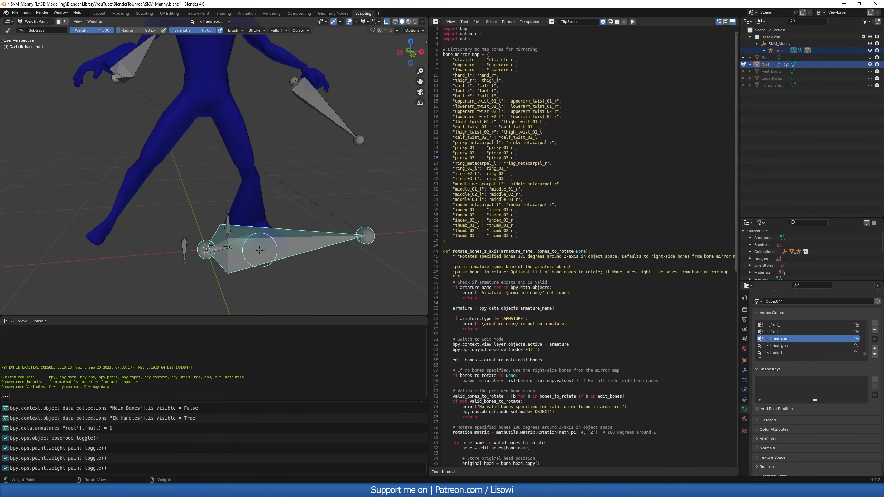
Select ik_foot_l and subtract its weights from the character's lower leg and foot
{"action": "scroll", "coordinate": [166, 295], "scroll_direction": "up", "scroll_amount": 5}
{"action": "mouse_move", "coordinate": [166, 296]}
{"action": "middle_mouse_down"}
{"action": "mouse_move", "coordinate": [307, 223]}
{"action": "mouse_move", "coordinate": [296, 209]}
{"action": "middle_mouse_up"}
{"action": "left_click", "coordinate": [270, 188], "text": "ctrl"}
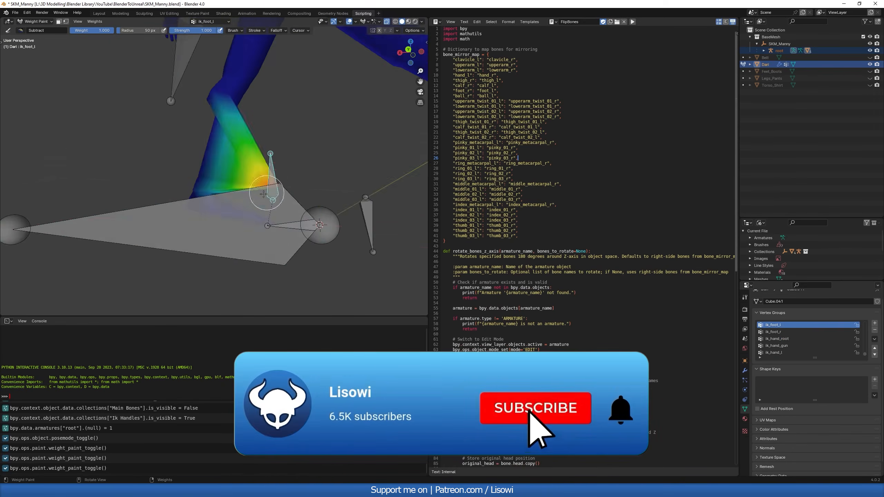
{"action": "left_click_drag", "start_coordinate": [271, 188], "coordinate": [249, 185]}
{"action": "middle_click_drag", "start_coordinate": [249, 185], "coordinate": [278, 215]}
{"action": "left_click", "coordinate": [280, 212], "text": "ctrl"}
{"action": "left_click_drag", "start_coordinate": [213, 203], "coordinate": [185, 200]}
{"action": "mouse_move", "coordinate": [254, 224]}
{"action": "middle_mouse_down"}
{"action": "mouse_move", "coordinate": [221, 201]}
{"action": "mouse_move", "coordinate": [350, 230]}
{"action": "mouse_move", "coordinate": [303, 272]}
{"action": "mouse_move", "coordinate": [312, 241]}
{"action": "mouse_move", "coordinate": [195, 180]}
{"action": "mouse_move", "coordinate": [279, 251]}
{"action": "middle_mouse_up"}
Select the ik_hand_l bone and subtract its weights from the mesh
{"action": "left_click", "coordinate": [187, 174], "text": "ctrl"}
{"action": "scroll", "coordinate": [279, 244], "scroll_direction": "up", "scroll_amount": 3}
{"action": "left_click", "coordinate": [339, 264], "text": "ctrl"}
{"action": "left_click_drag", "start_coordinate": [345, 226], "coordinate": [388, 276]}
{"action": "mouse_move", "coordinate": [389, 276]}
{"action": "middle_mouse_down"}
{"action": "mouse_move", "coordinate": [235, 197]}
{"action": "mouse_move", "coordinate": [273, 211]}
{"action": "mouse_move", "coordinate": [287, 184]}
{"action": "middle_mouse_up"}
{"action": "scroll", "coordinate": [204, 182], "scroll_direction": "down", "scroll_amount": 3}
{"action": "middle_click_drag", "start_coordinate": [205, 182], "coordinate": [70, 239]}
Select the ik_hand_r bone and subtract its weights from the forearm
{"action": "left_click", "coordinate": [236, 117], "text": "ctrl"}
{"action": "scroll", "coordinate": [235, 112], "scroll_direction": "up", "scroll_amount": 2}
{"action": "left_click_drag", "start_coordinate": [69, 239], "coordinate": [87, 177]}
{"action": "middle_click_drag", "start_coordinate": [122, 127], "coordinate": [279, 112], "text": "shift"}
{"action": "mouse_move", "coordinate": [304, 213]}
{"action": "middle_mouse_down", "text": "shift"}
{"action": "mouse_move", "coordinate": [242, 229]}
{"action": "mouse_move", "coordinate": [345, 219]}
{"action": "middle_mouse_up", "text": "shift"}
{"action": "scroll", "coordinate": [313, 195], "scroll_direction": "down", "scroll_amount": 3}
{"action": "middle_click_drag", "start_coordinate": [289, 167], "coordinate": [253, 266], "text": "shift"}
{"action": "scroll", "coordinate": [198, 207], "scroll_direction": "up", "scroll_amount": 1}
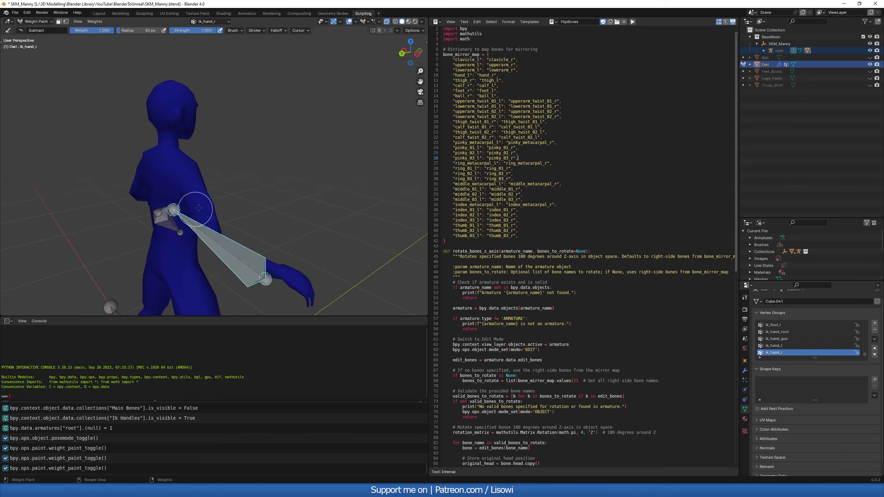
Hide ik_hand_r, select the overlapping ik_hand_gun bone and subtract its weights from the forearm
{"action": "mouse_move", "coordinate": [263, 235]}
{"action": "middle_mouse_down"}
{"action": "mouse_move", "coordinate": [231, 237]}
{"action": "mouse_move", "coordinate": [233, 254]}
{"action": "mouse_move", "coordinate": [181, 256]}
{"action": "middle_mouse_up"}
{"action": "key", "text": "h"}
{"action": "left_click", "coordinate": [259, 256], "text": "ctrl"}
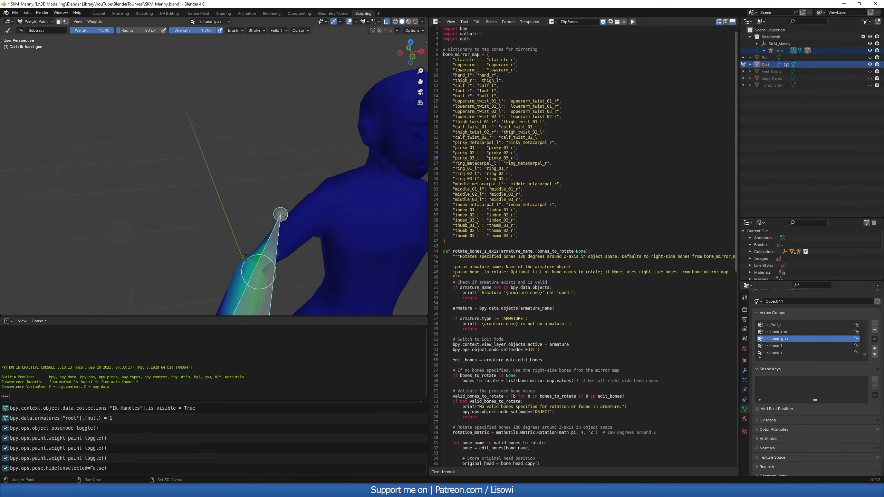
{"action": "middle_click_drag", "start_coordinate": [259, 276], "coordinate": [227, 211], "text": "shift"}
{"action": "left_click_drag", "start_coordinate": [185, 245], "coordinate": [209, 268]}
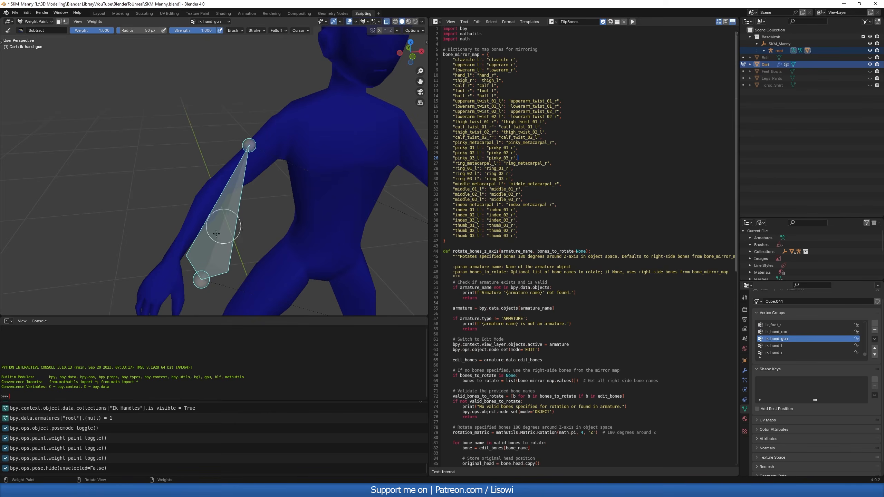
Check the arm for leftover ik_hand_gun weights and reveal all hidden elements
{"action": "middle_click_drag", "start_coordinate": [251, 147], "coordinate": [321, 182]}
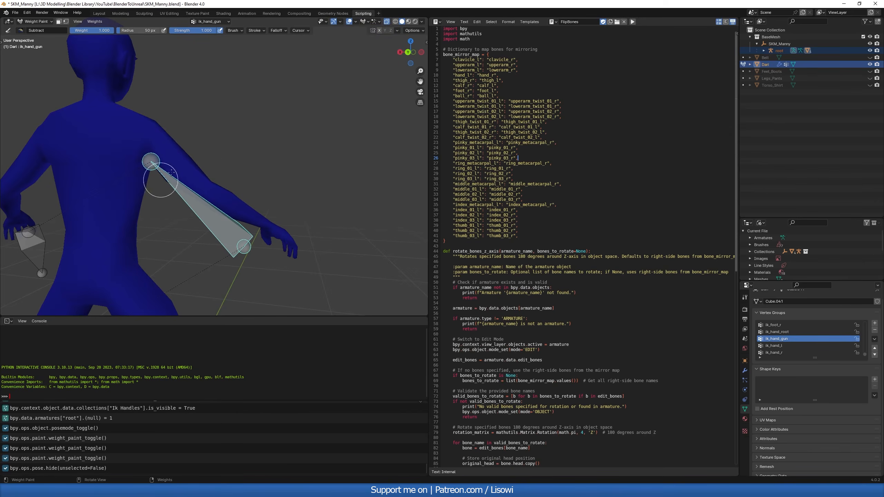
{"action": "middle_click_drag", "start_coordinate": [294, 241], "coordinate": [152, 240]}
{"action": "middle_click_drag", "start_coordinate": [266, 244], "coordinate": [229, 162], "text": "shift"}
{"action": "key", "text": "alt+h"}
{"action": "scroll", "coordinate": [233, 201], "scroll_direction": "down", "scroll_amount": 2}
{"action": "middle_click_drag", "start_coordinate": [231, 198], "coordinate": [235, 191]}
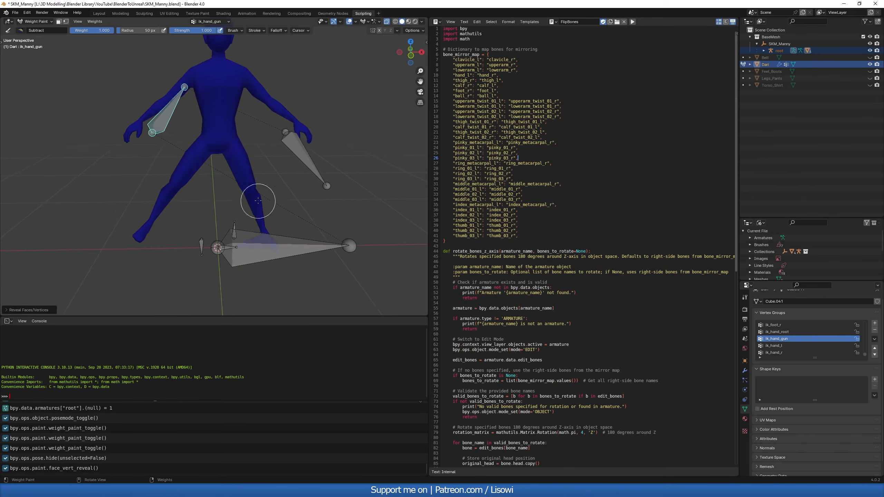
{"action": "middle_click_drag", "start_coordinate": [246, 246], "coordinate": [255, 235]}
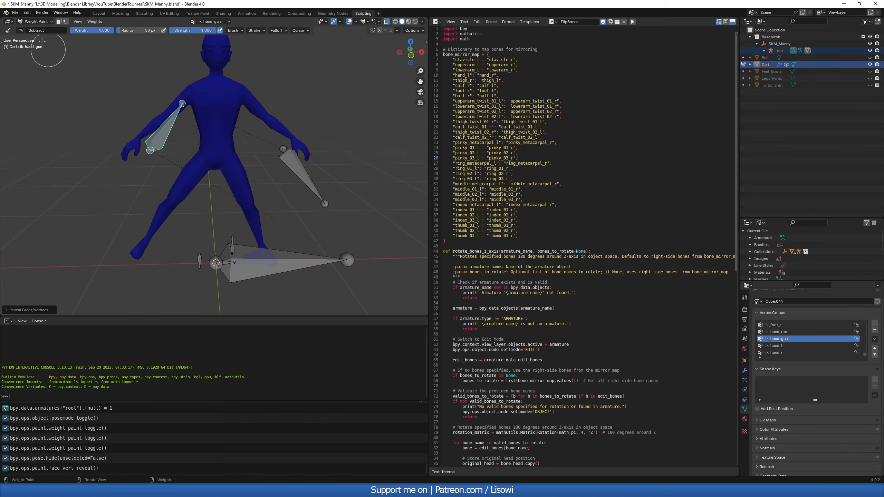
In Object Mode, select the root armature, hide the Ik Handles collection and show Main Bones
{"action": "left_click", "coordinate": [37, 22]}
{"action": "left_click", "coordinate": [35, 29]}
{"action": "left_click", "coordinate": [308, 204]}
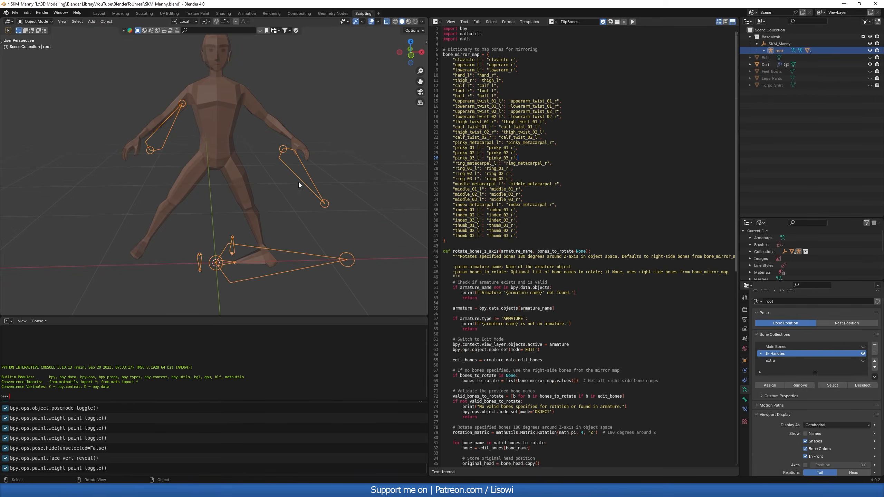
{"action": "left_click", "coordinate": [863, 354]}
{"action": "left_click", "coordinate": [863, 347]}
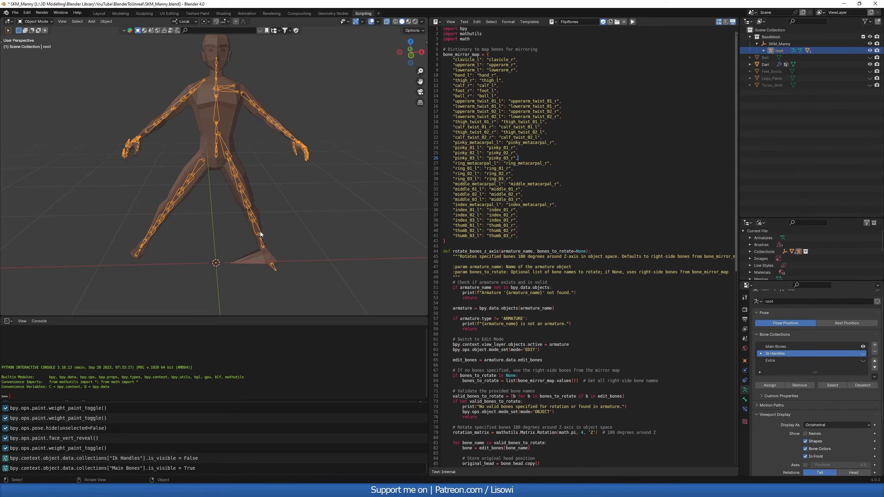
Return to Weight Paint on the Dari mesh with the armature and select the foot_l bone
{"action": "left_click", "coordinate": [206, 156]}
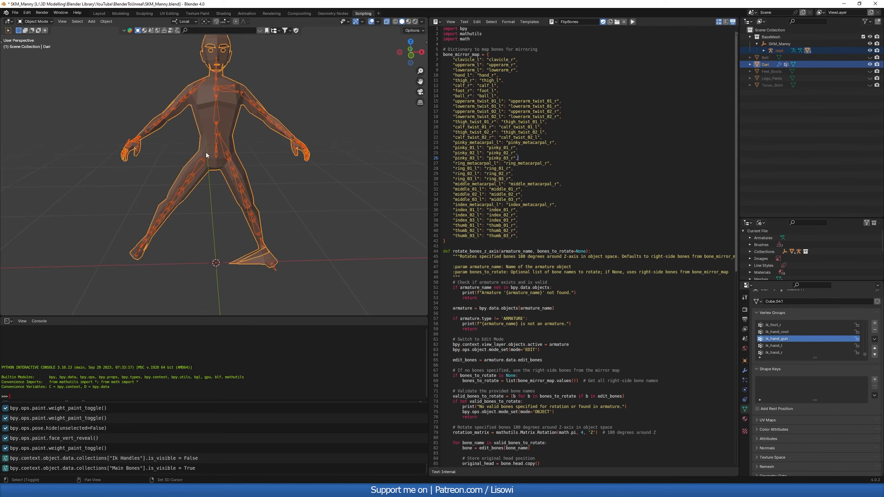
{"action": "left_click", "coordinate": [35, 22]}
{"action": "left_click", "coordinate": [35, 60]}
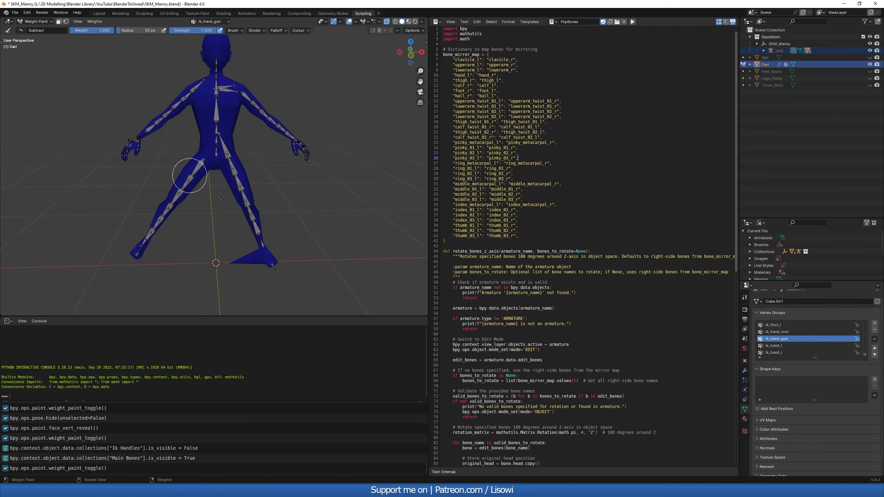
{"action": "scroll", "coordinate": [256, 236], "scroll_direction": "up", "scroll_amount": 6}
{"action": "middle_click_drag", "start_coordinate": [256, 236], "coordinate": [223, 209]}
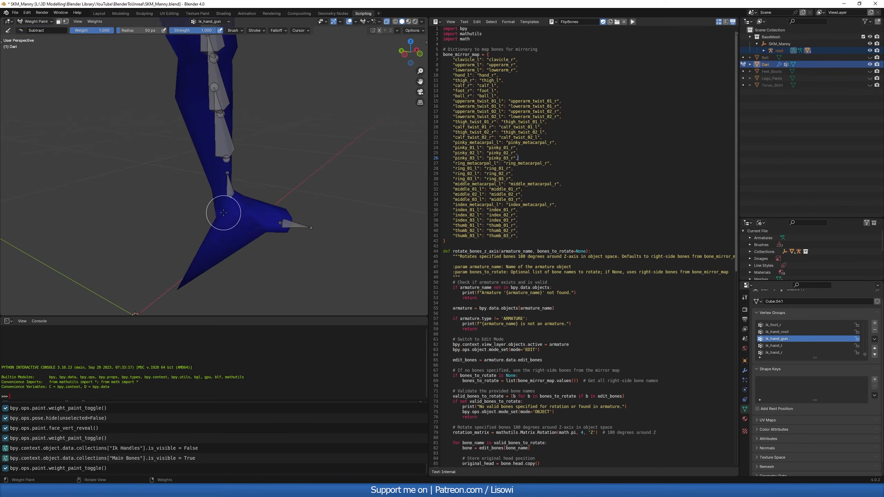
{"action": "left_click", "coordinate": [230, 192], "text": "ctrl"}
{"action": "middle_click_drag", "start_coordinate": [229, 250], "coordinate": [256, 263]}
Switch to the Add brush and paint foot_l weight onto the stretched vertices of the foot
{"action": "left_click", "coordinate": [20, 31]}
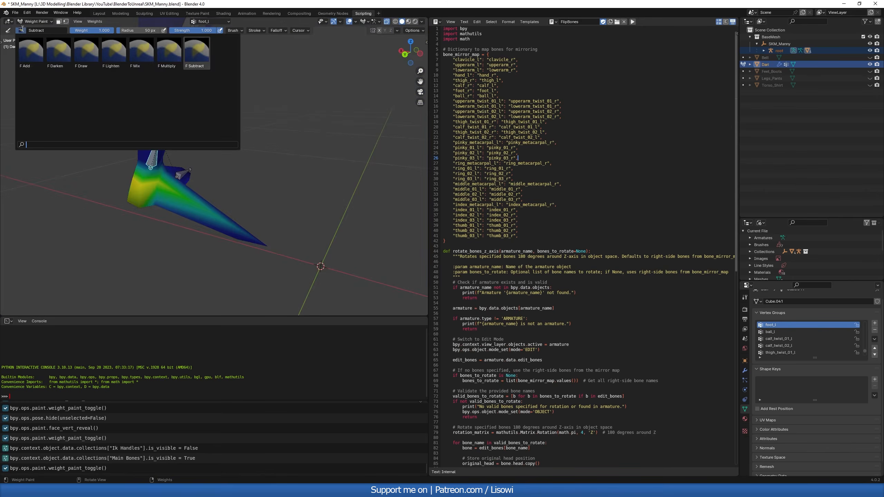
{"action": "left_click", "coordinate": [31, 52]}
{"action": "left_click", "coordinate": [264, 243]}
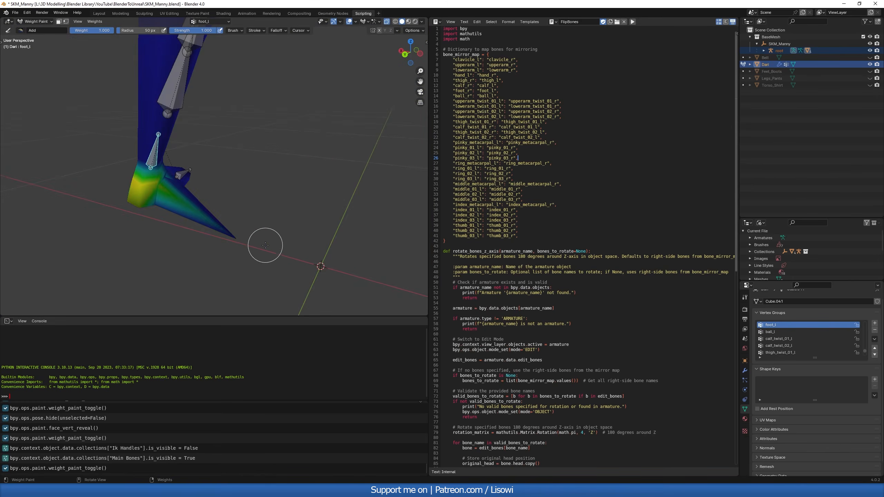
{"action": "mouse_move", "coordinate": [242, 233]}
{"action": "middle_mouse_down"}
{"action": "mouse_move", "coordinate": [140, 213]}
{"action": "mouse_move", "coordinate": [172, 189]}
{"action": "mouse_move", "coordinate": [247, 234]}
{"action": "middle_mouse_up"}
{"action": "scroll", "coordinate": [247, 234], "scroll_direction": "down", "scroll_amount": 4}
{"action": "mouse_move", "coordinate": [238, 163]}
{"action": "middle_mouse_down", "text": "shift"}
{"action": "mouse_move", "coordinate": [236, 230]}
{"action": "mouse_move", "coordinate": [227, 227]}
{"action": "mouse_move", "coordinate": [247, 236]}
{"action": "mouse_move", "coordinate": [241, 253]}
{"action": "mouse_move", "coordinate": [252, 234]}
{"action": "mouse_move", "coordinate": [235, 238]}
{"action": "middle_mouse_up", "text": "shift"}
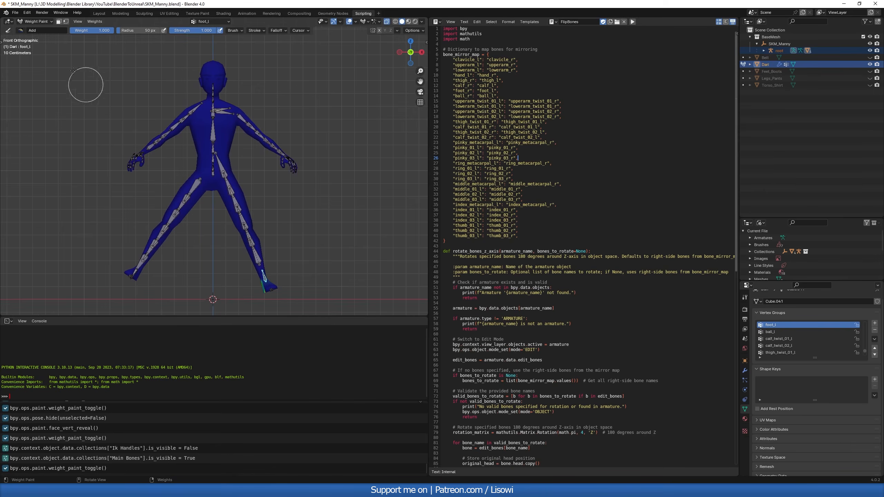
Put the root armature into Pose Mode and clear the location and rotation of all its bones
{"action": "left_click", "coordinate": [37, 21]}
{"action": "left_click", "coordinate": [38, 30]}
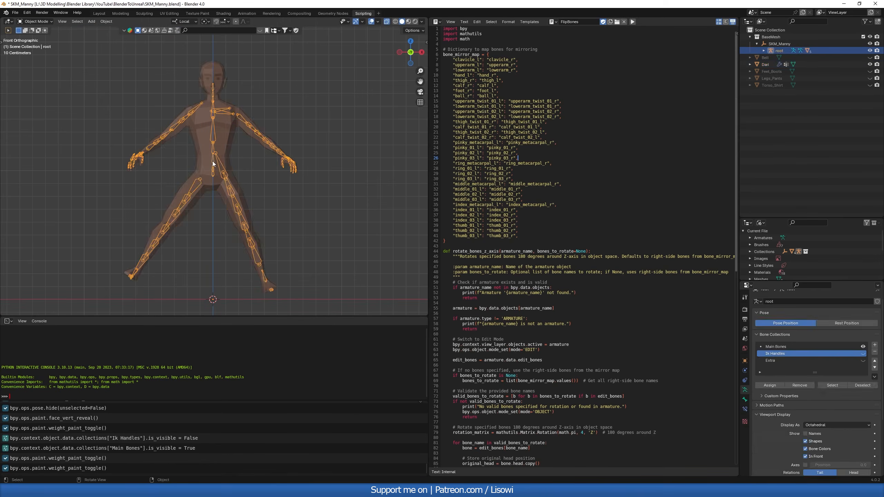
{"action": "left_click", "coordinate": [212, 161]}
{"action": "key", "text": "ctrl+Tab"}
{"action": "key", "text": "a"}
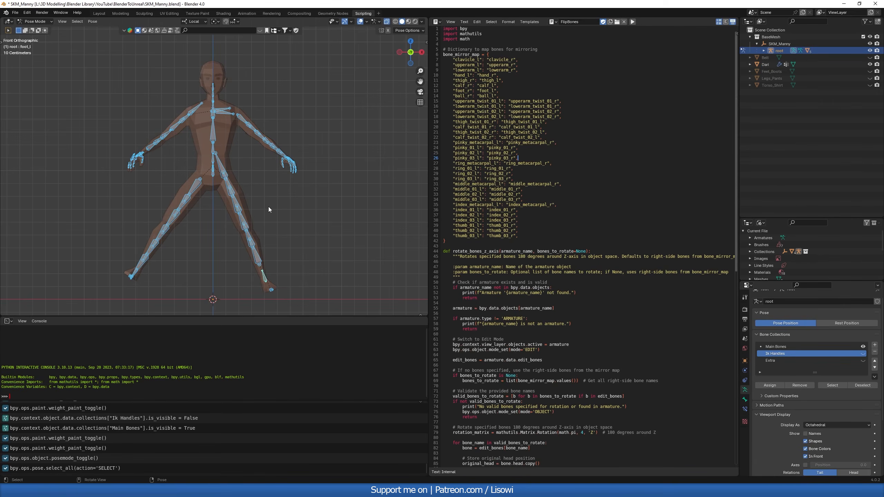
{"action": "key", "text": "alt+g"}
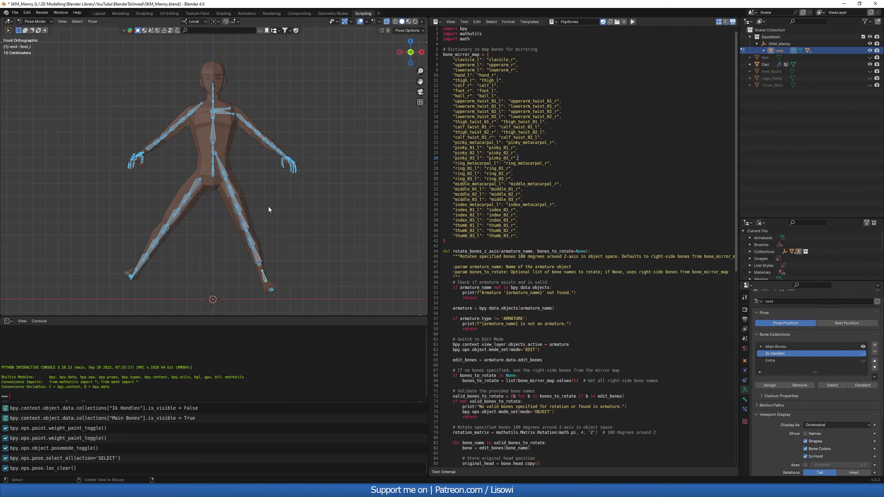
{"action": "key", "text": "alt+r"}
Rotate the thigh_l bone forward about 51 degrees in side view to test the leg deformation
{"action": "middle_click_drag", "start_coordinate": [284, 211], "coordinate": [230, 230]}
{"action": "left_click", "coordinate": [235, 170]}
{"action": "key", "text": "r"}
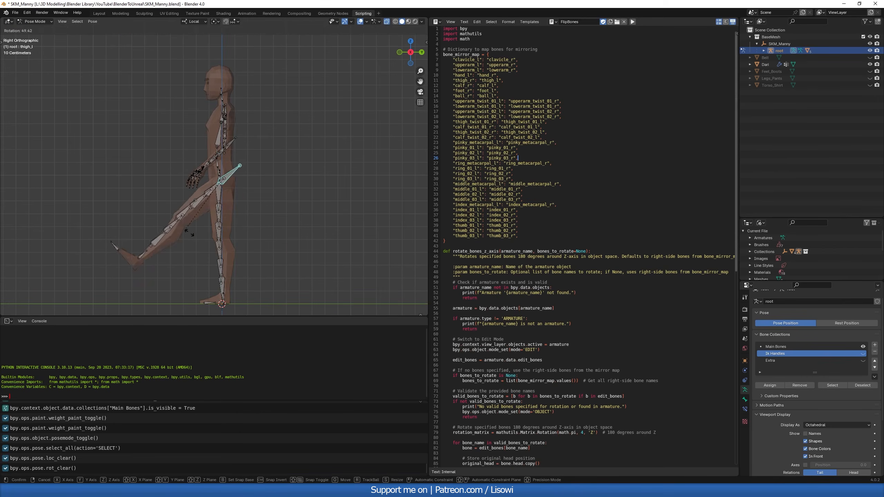
{"action": "left_click", "coordinate": [192, 230]}
{"action": "middle_click_drag", "start_coordinate": [221, 226], "coordinate": [298, 233]}
{"action": "left_click", "coordinate": [249, 191]}
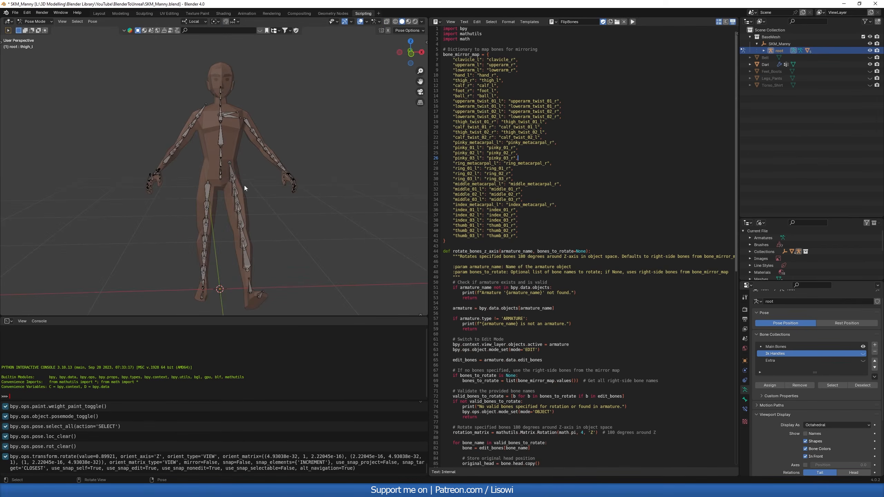
Re-enter Pose Mode on the root armature and try rotating the thigh_r bone outward in front view
{"action": "key", "text": "ctrl+Tab"}
{"action": "left_click", "coordinate": [232, 155]}
{"action": "left_click", "coordinate": [257, 189]}
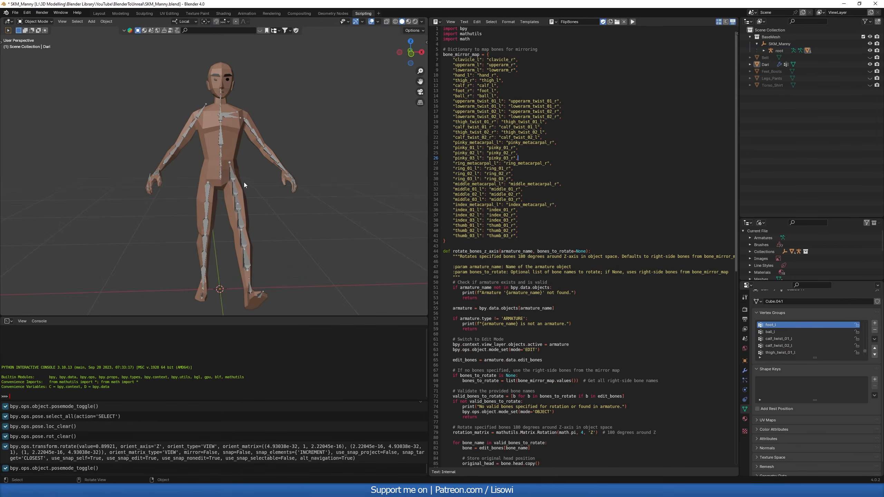
{"action": "left_click", "coordinate": [231, 174]}
{"action": "key", "text": "ctrl+Tab"}
{"action": "middle_click_drag", "start_coordinate": [235, 210], "coordinate": [205, 189], "text": "alt"}
{"action": "left_click", "coordinate": [206, 191]}
{"action": "key", "text": "r"}
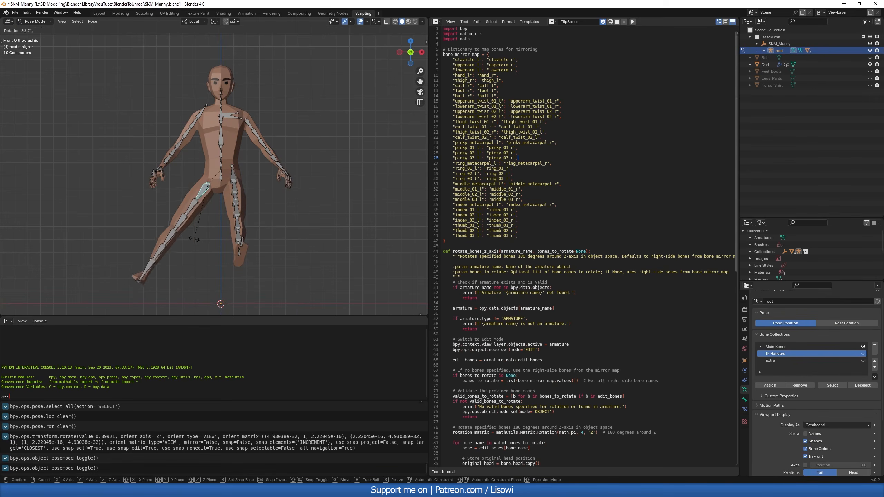
{"action": "right_click", "coordinate": [235, 155]}
Raise the left arm by rotating clavicle_l about 18 degrees and upperarm_l about 30 degrees to test its deformation
{"action": "left_click", "coordinate": [230, 118]}
{"action": "key", "text": "r"}
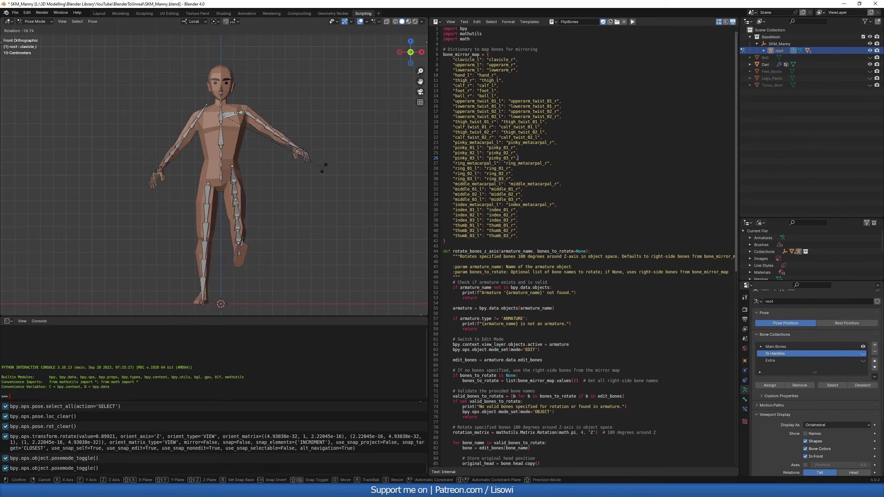
{"action": "right_click", "coordinate": [286, 143]}
{"action": "key", "text": "r"}
{"action": "left_click", "coordinate": [288, 116]}
{"action": "left_click", "coordinate": [274, 133]}
{"action": "key", "text": "r"}
{"action": "left_click", "coordinate": [355, 149]}
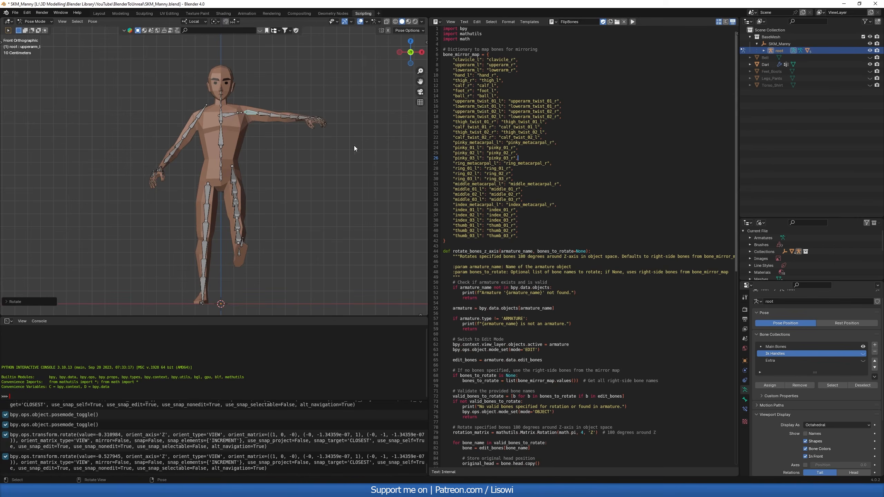
Reset the test pose by clearing location and rotation on every bone, and deselect the bones
{"action": "left_click", "coordinate": [280, 200]}
{"action": "key", "text": "a"}
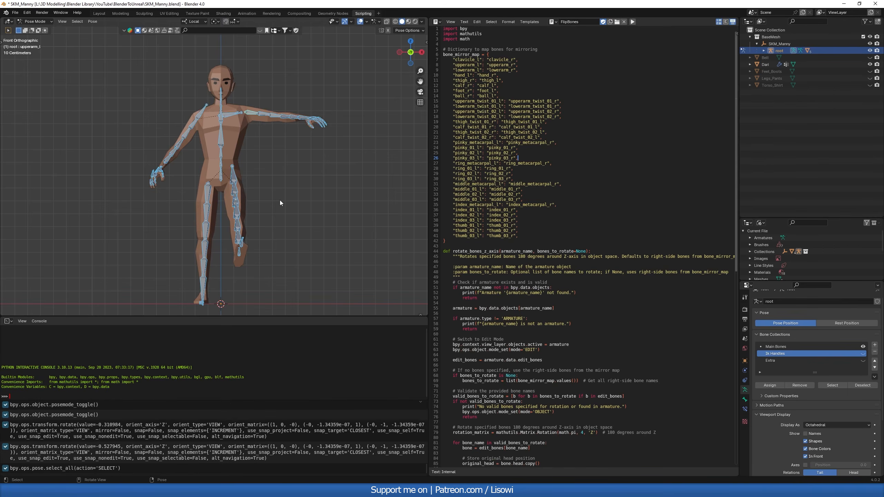
{"action": "key", "text": "alt+g"}
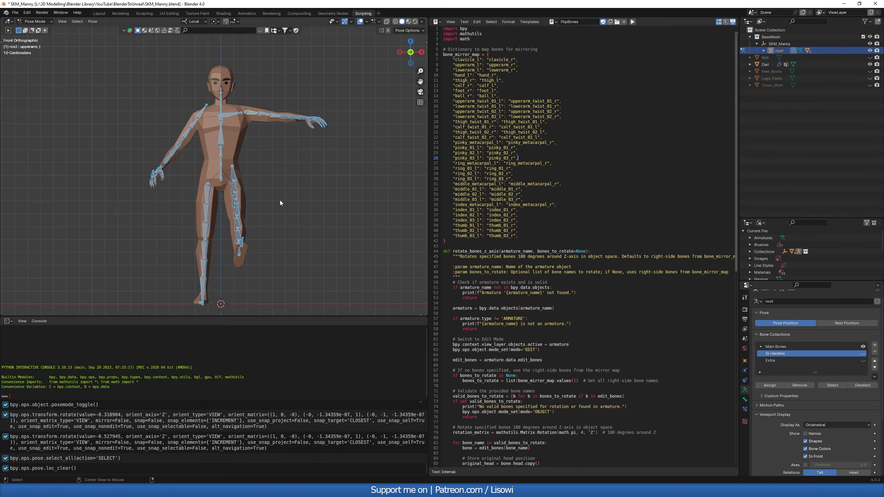
{"action": "key", "text": "alt+r"}
{"action": "middle_click_drag", "start_coordinate": [280, 203], "coordinate": [269, 228]}
{"action": "left_click", "coordinate": [279, 213]}
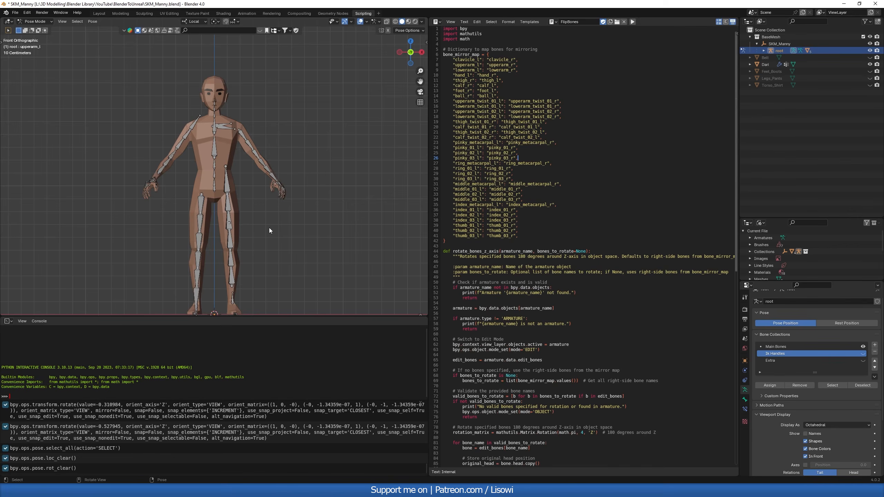
{"action": "middle_click_drag", "start_coordinate": [265, 246], "coordinate": [240, 232], "text": "shift"}
Return to Object Mode and select all visible objects, including the armature and the Dari mesh
{"action": "left_click", "coordinate": [35, 21]}
{"action": "left_click", "coordinate": [34, 30]}
{"action": "left_click", "coordinate": [243, 161]}
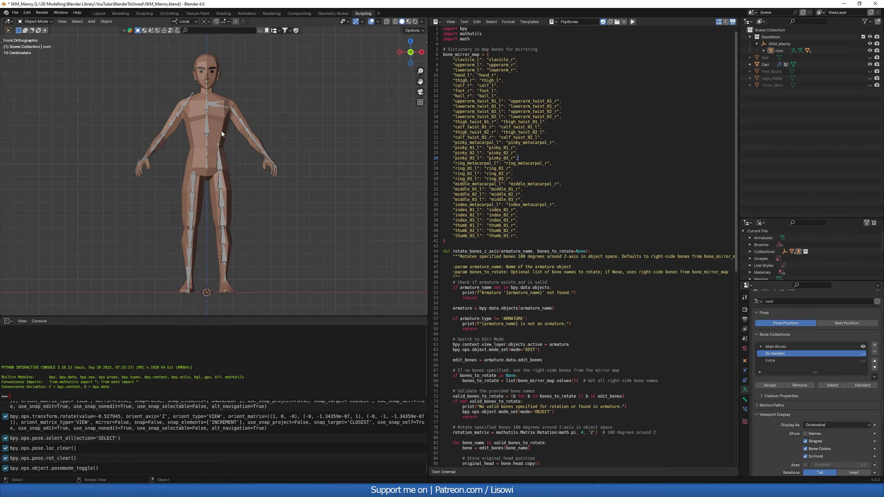
{"action": "key", "text": "a"}
{"action": "middle_click_drag", "start_coordinate": [212, 168], "coordinate": [210, 175], "text": "shift"}
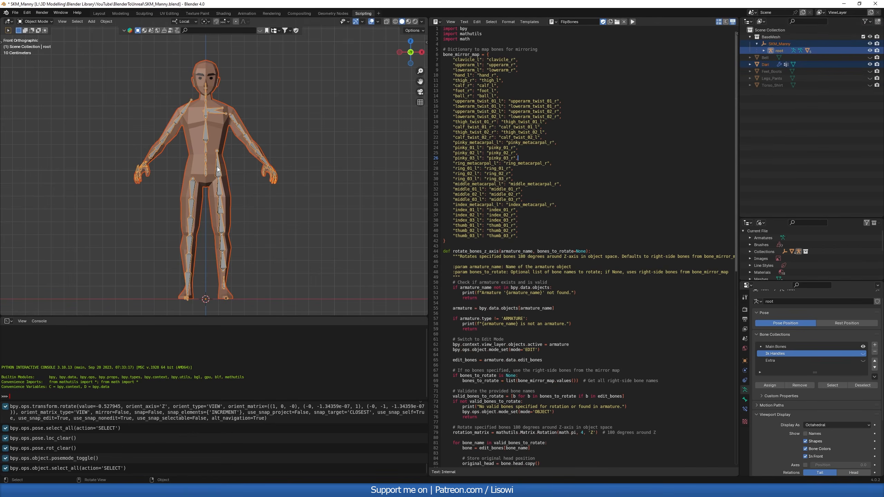
Start an FBX export limited to selected objects, with only the Armature and Mesh object types included
{"action": "left_click", "coordinate": [15, 13]}
{"action": "mouse_move", "coordinate": [37, 116]}
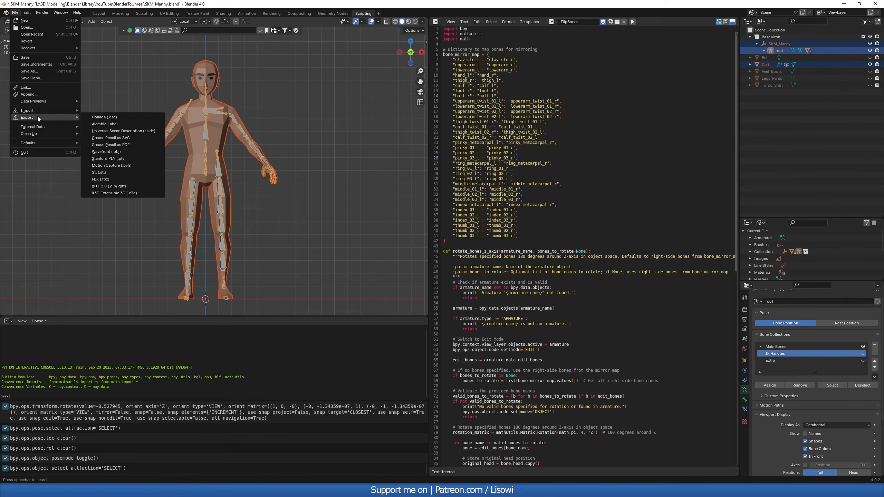
{"action": "left_click", "coordinate": [104, 178]}
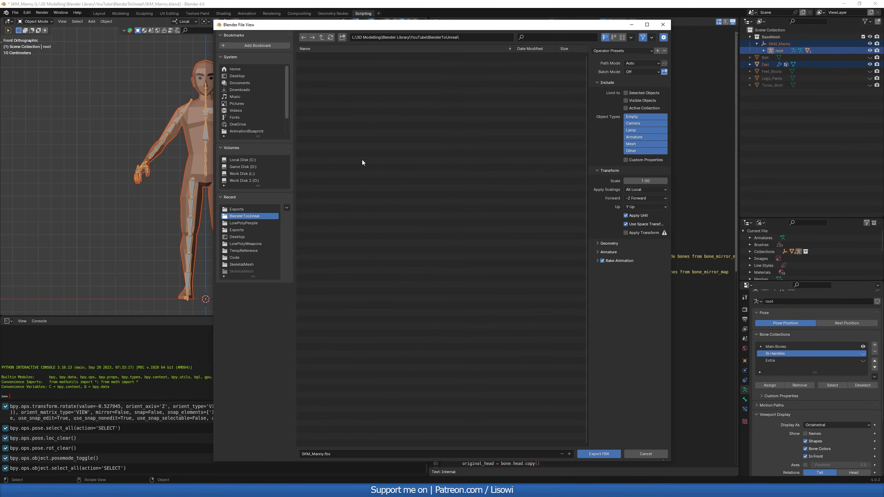
{"action": "left_click", "coordinate": [626, 92]}
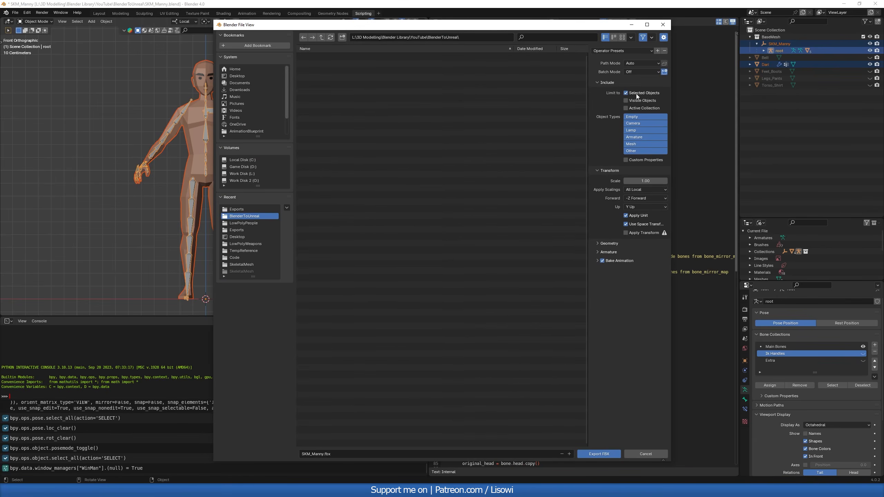
{"action": "left_click", "coordinate": [635, 137]}
{"action": "left_click", "coordinate": [634, 144], "text": "shift"}
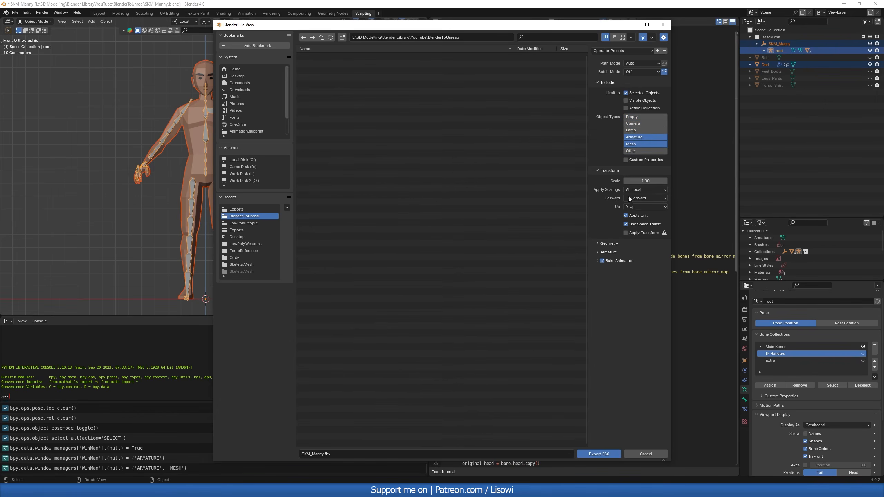
Set the geometry smoothing of the FBX export to Face
{"action": "left_click", "coordinate": [598, 244]}
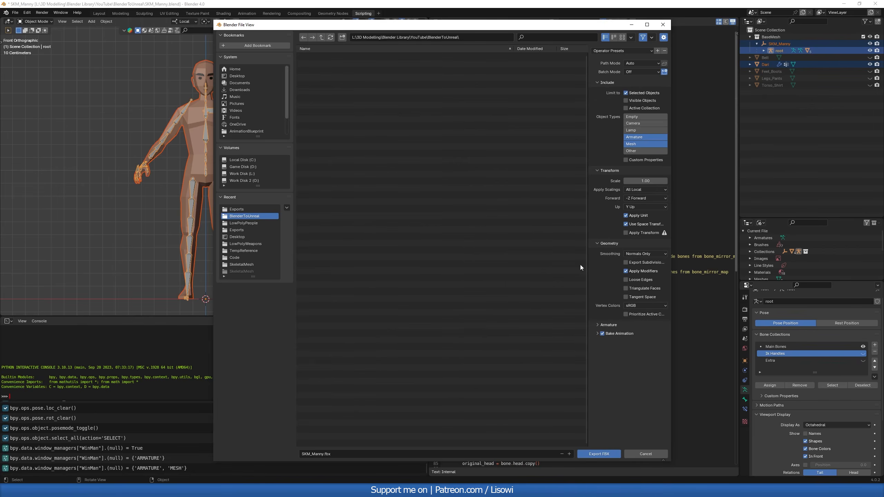
{"action": "left_click", "coordinate": [637, 269]}
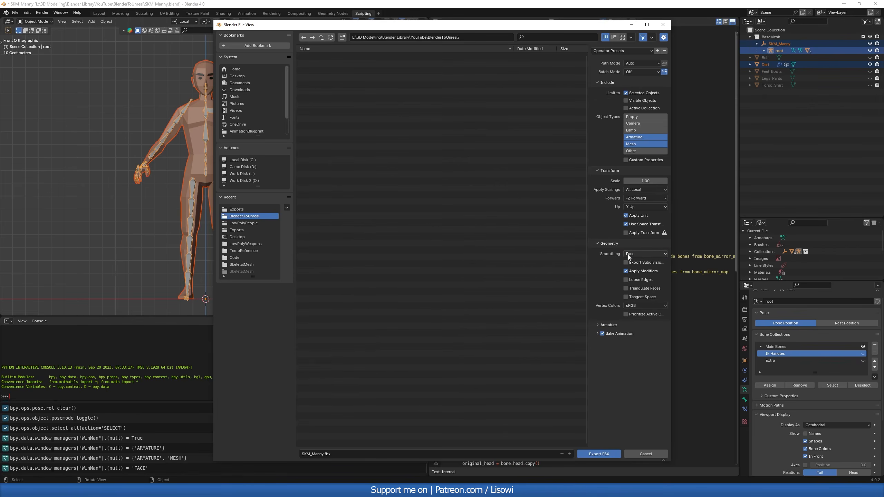
{"action": "left_click", "coordinate": [636, 254]}
{"action": "left_click", "coordinate": [597, 244]}
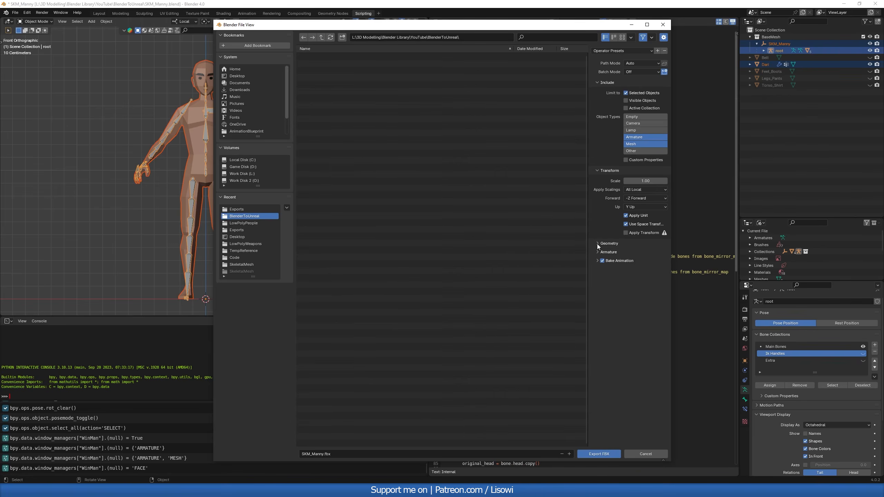
Disable Add Leaf Bones and enable Only Deform Bones in the armature export settings
{"action": "left_click", "coordinate": [598, 252]}
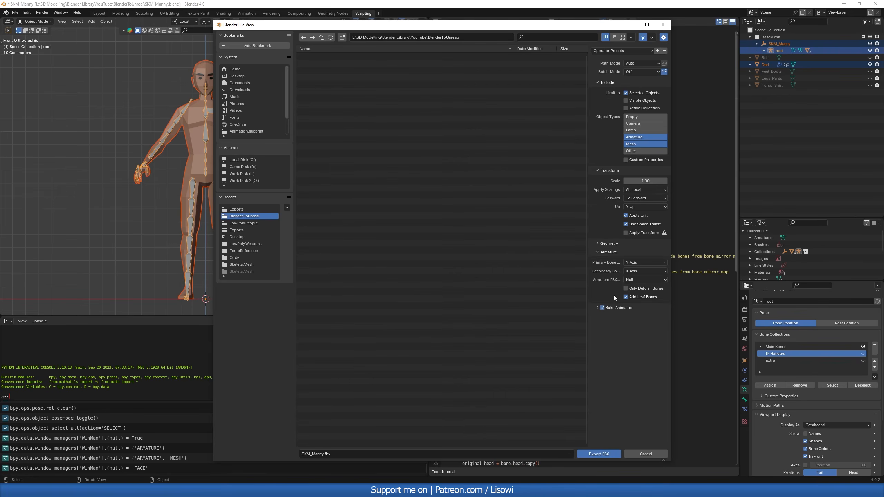
{"action": "left_click", "coordinate": [626, 297]}
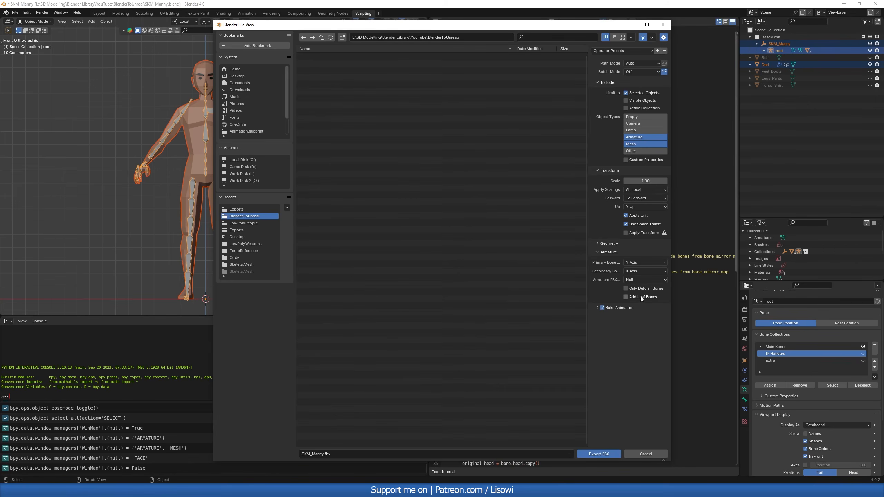
{"action": "left_click", "coordinate": [624, 289]}
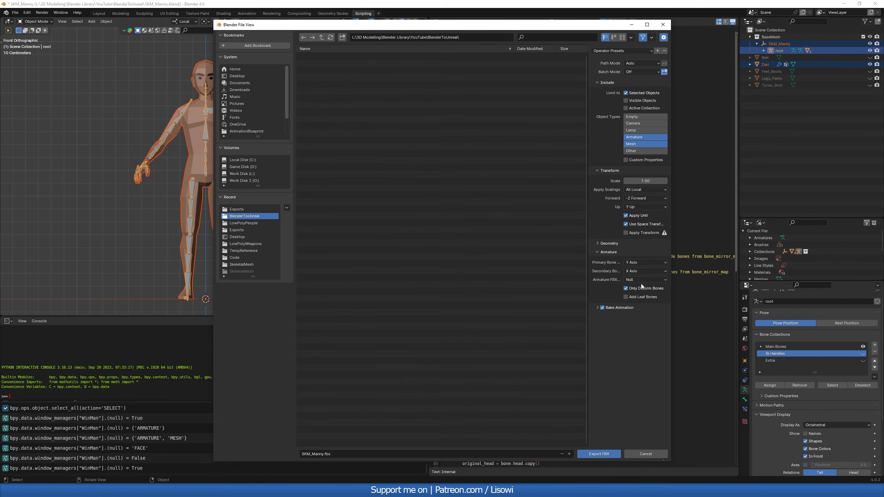
Set the exported armature's primary bone axis to X and its secondary bone axis to -Y
{"action": "left_click", "coordinate": [634, 263]}
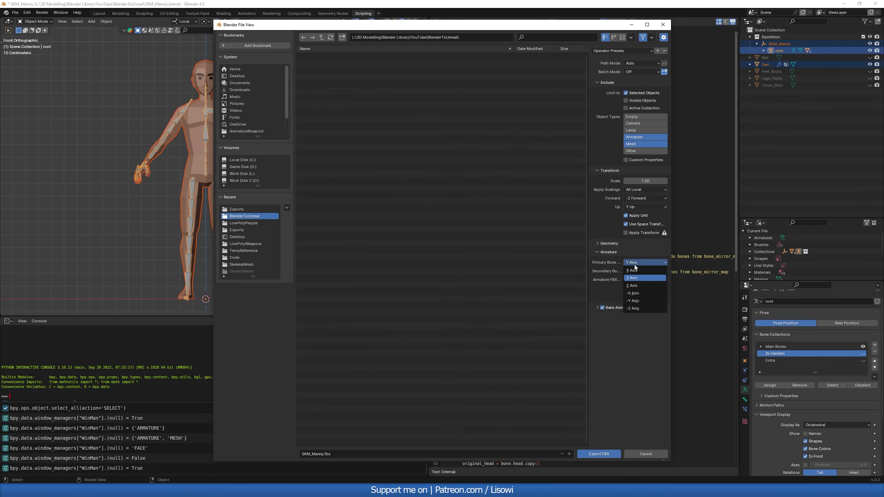
{"action": "left_click", "coordinate": [635, 271]}
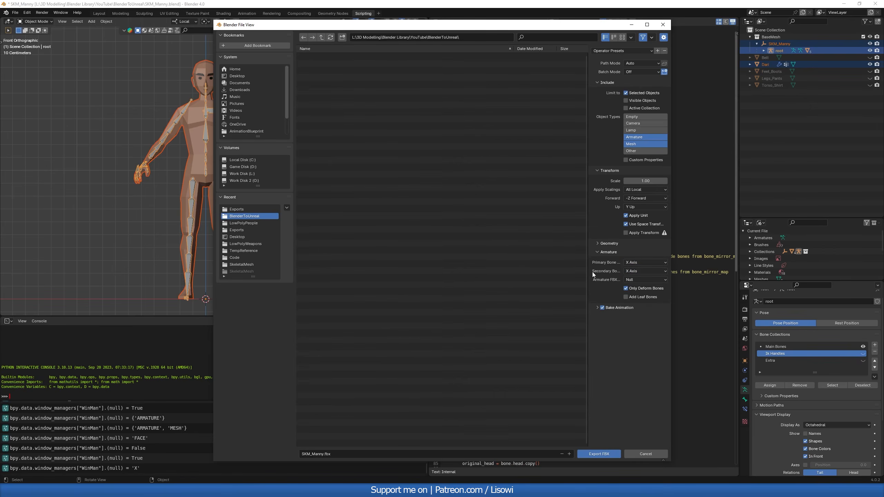
{"action": "left_click", "coordinate": [637, 271]}
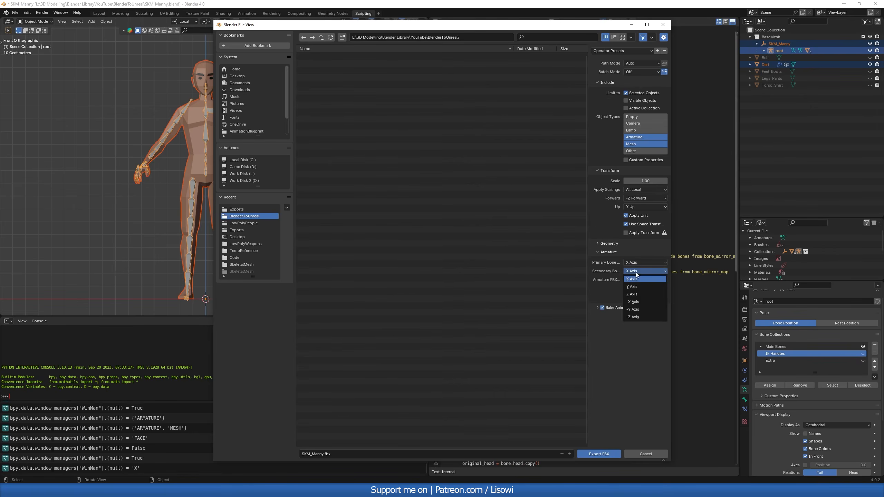
{"action": "left_click", "coordinate": [633, 309]}
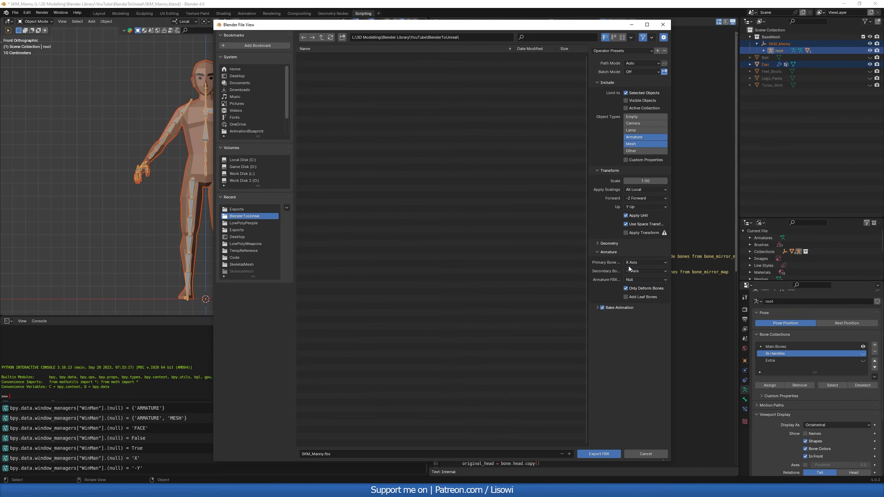
{"action": "left_click", "coordinate": [597, 251]}
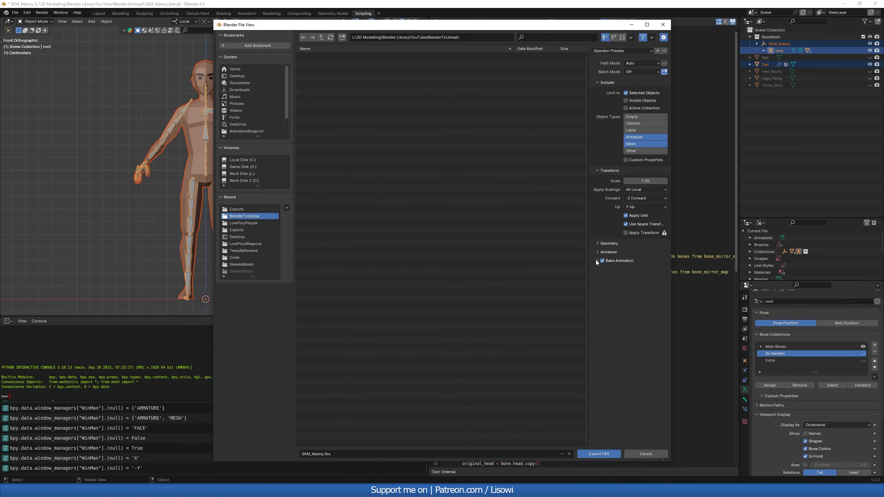
Turn off Bake Animation and export the character to the BlenderToUnreal folder as SK_Dari
{"action": "left_click", "coordinate": [595, 260]}
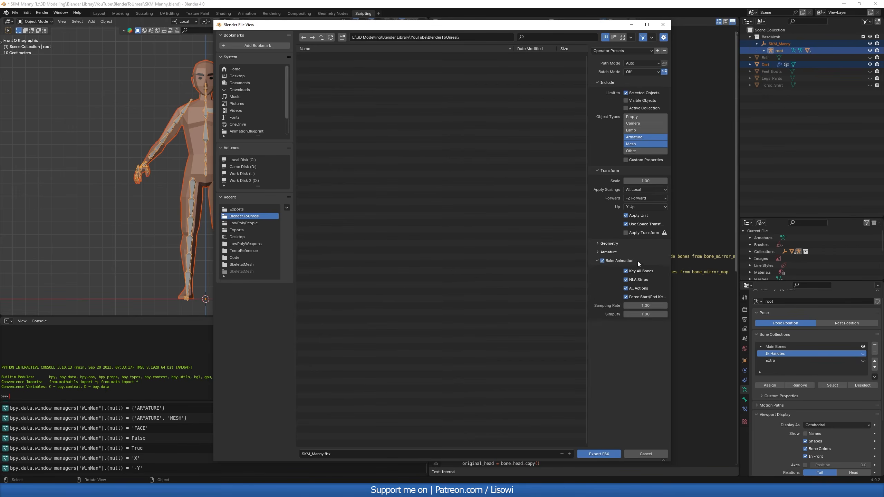
{"action": "left_click", "coordinate": [602, 261]}
{"action": "left_click", "coordinate": [596, 260]}
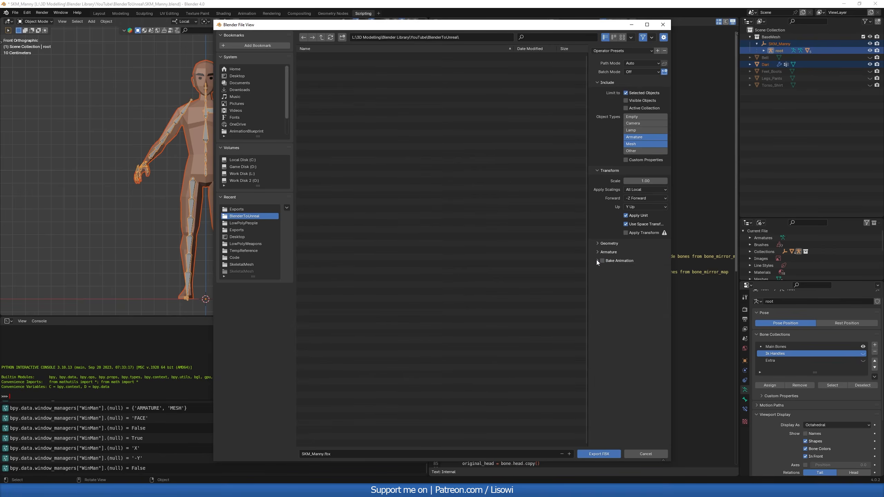
{"action": "left_click", "coordinate": [350, 453]}
{"action": "type", "text": "SK_Dari"}
{"action": "left_click", "coordinate": [606, 454]}
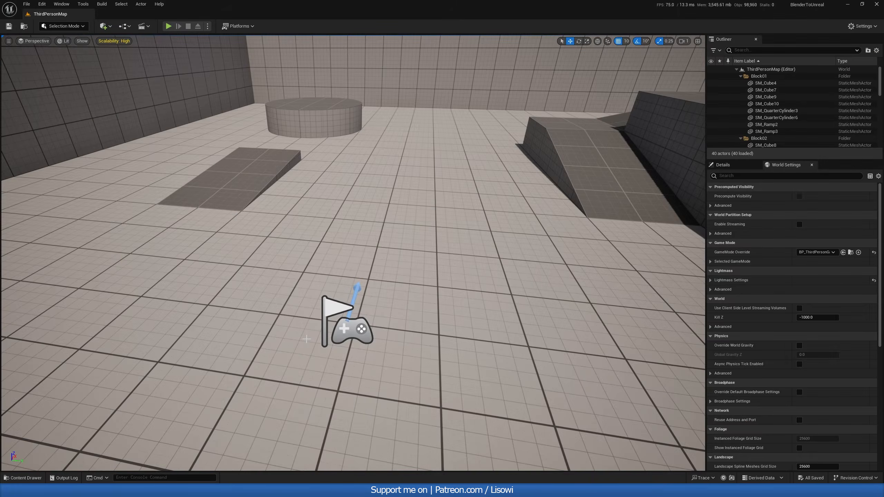
Import the SK_Dari FBX into the project's Content folder as a skeletal mesh on the SK_Mannequin skeleton
{"action": "left_click", "coordinate": [24, 478]}
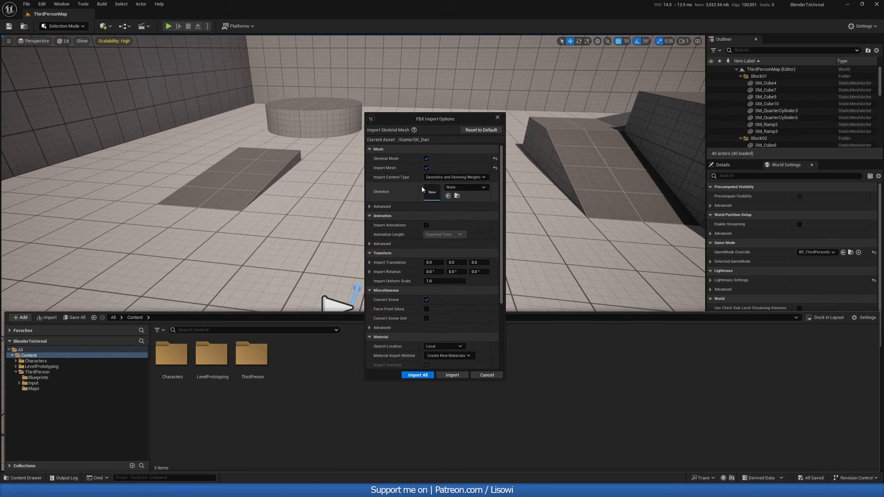
{"action": "left_click", "coordinate": [454, 188]}
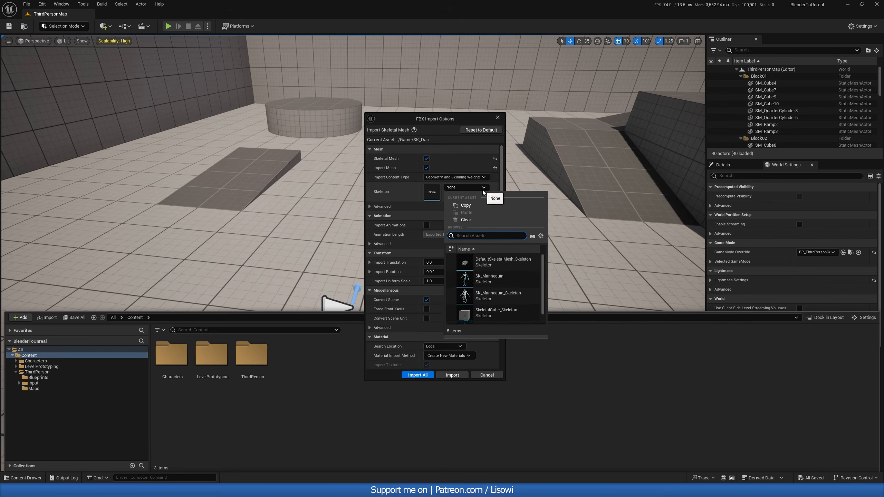
{"action": "left_click", "coordinate": [498, 278]}
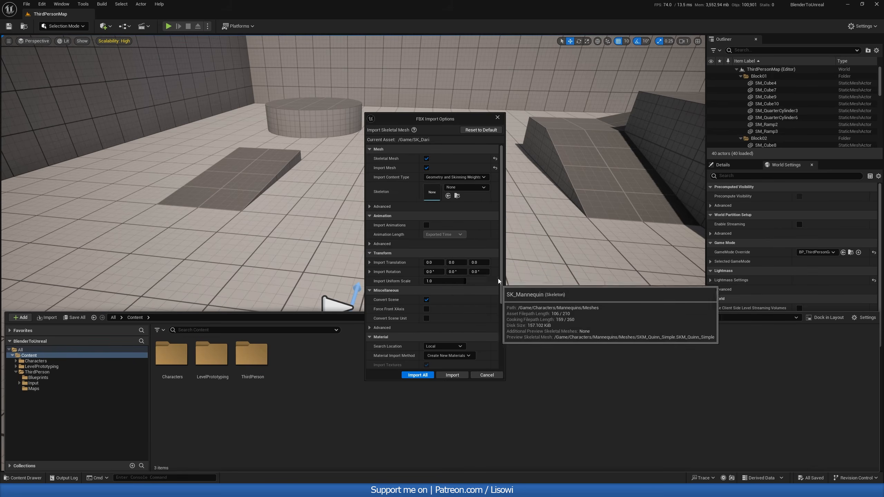
{"action": "left_click", "coordinate": [417, 375]}
Select the imported materials, the SK_Dari mesh and its physics asset in the Content folder and save them
{"action": "left_click", "coordinate": [298, 370]}
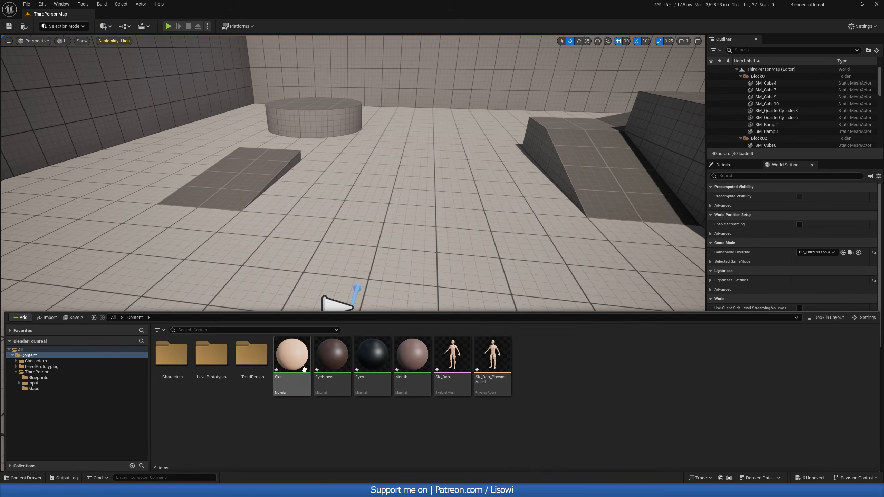
{"action": "left_click", "coordinate": [488, 376], "text": "shift"}
{"action": "key", "text": "ctrl+s"}
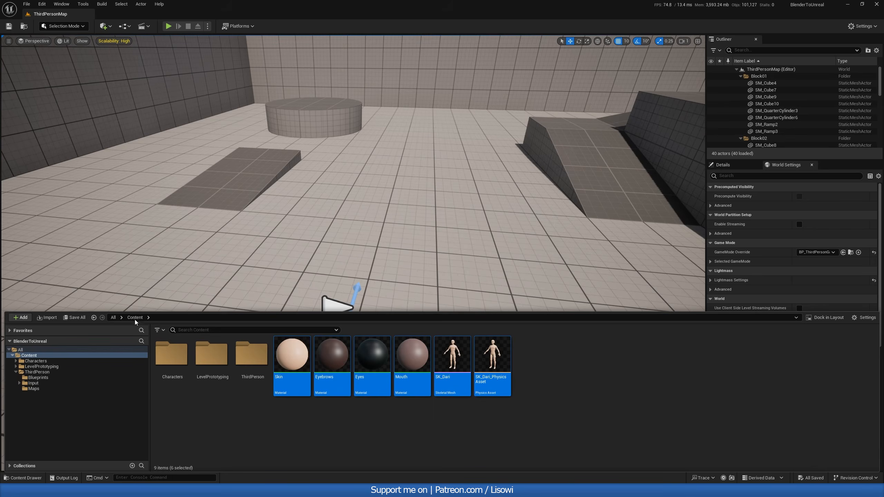
Open the BP_ThirdPersonCharacter blueprint, set its skeletal mesh asset to SK_Dari, and compile and save it
{"action": "double_click", "coordinate": [251, 355]}
{"action": "double_click", "coordinate": [174, 377]}
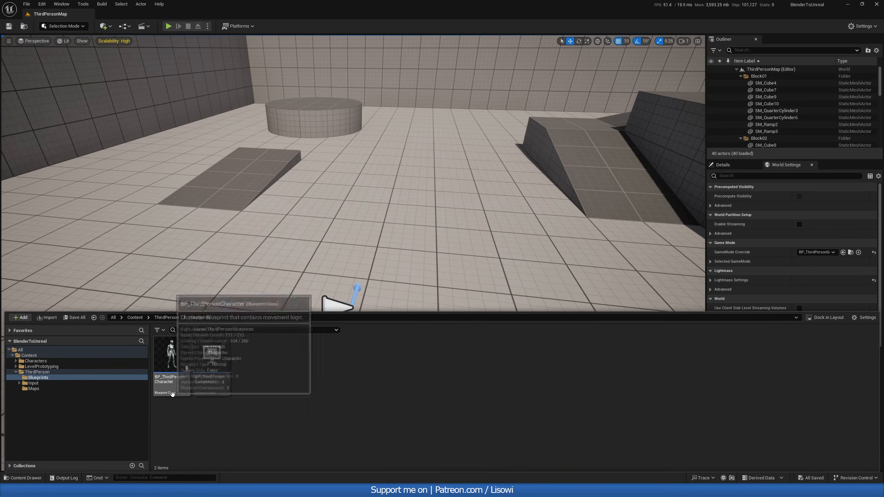
{"action": "double_click", "coordinate": [174, 372]}
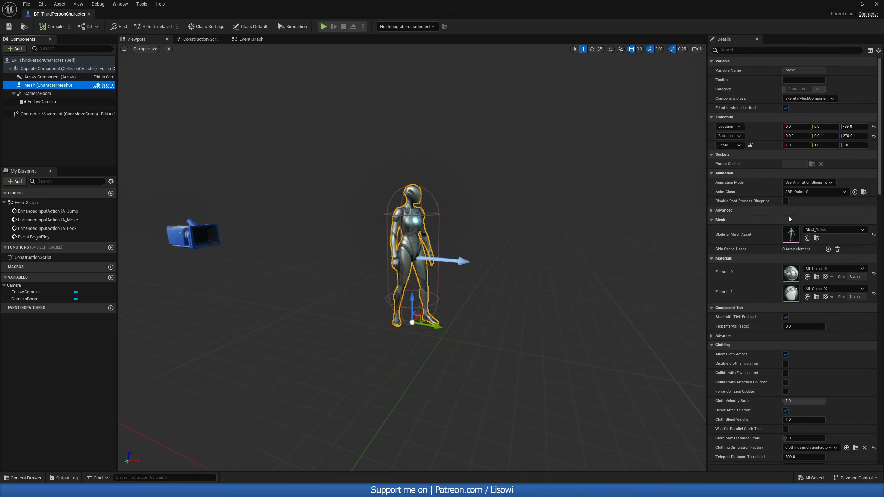
{"action": "left_click", "coordinate": [834, 230]}
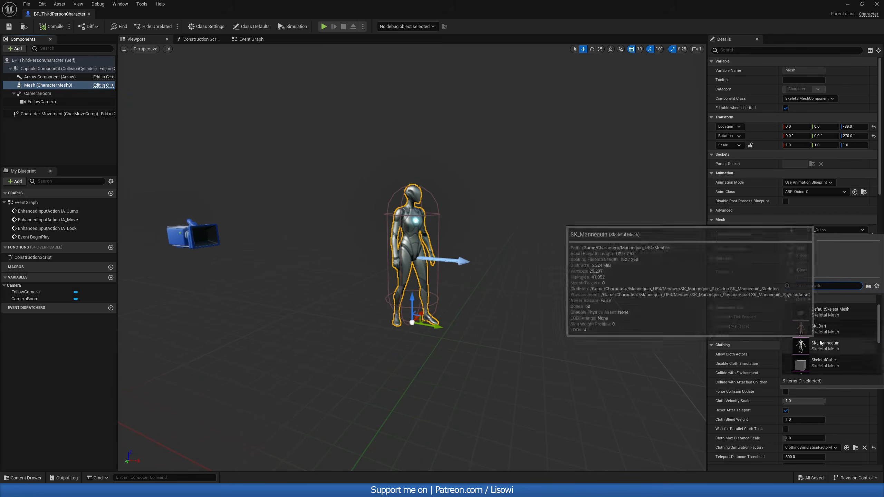
{"action": "left_click", "coordinate": [824, 308]}
{"action": "left_click", "coordinate": [46, 28]}
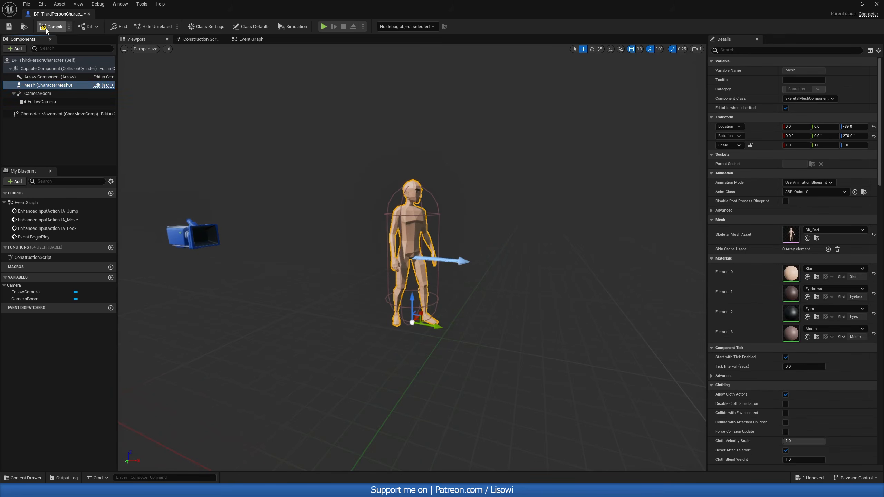
{"action": "left_click", "coordinate": [9, 26]}
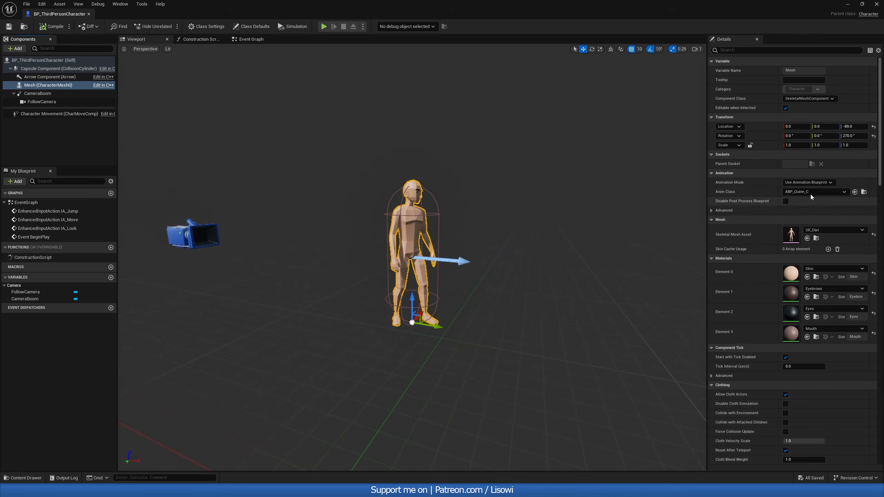
Play the level and run the character around to check how SK_Dari moves, ending the play session
{"action": "left_click", "coordinate": [848, 4]}
{"action": "left_click", "coordinate": [168, 26]}
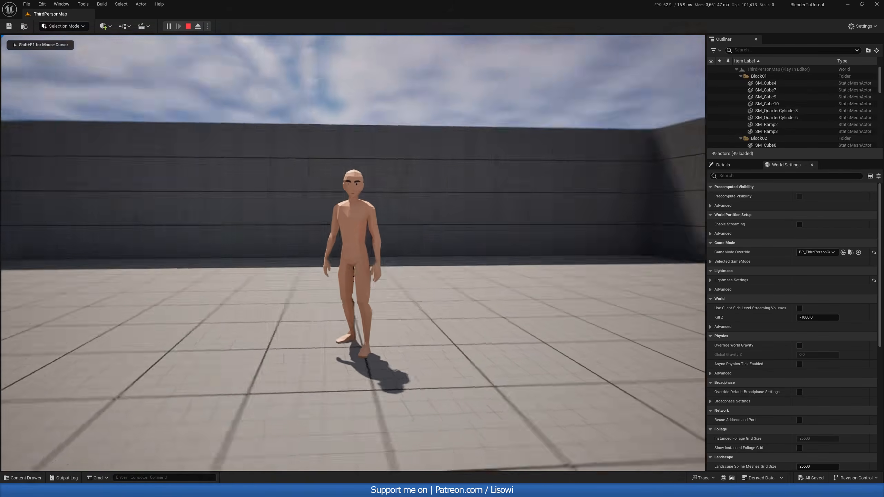
{"action": "key", "text": "w"}
{"action": "key", "text": "d"}
{"action": "key", "text": "a"}
{"action": "key", "text": "w"}
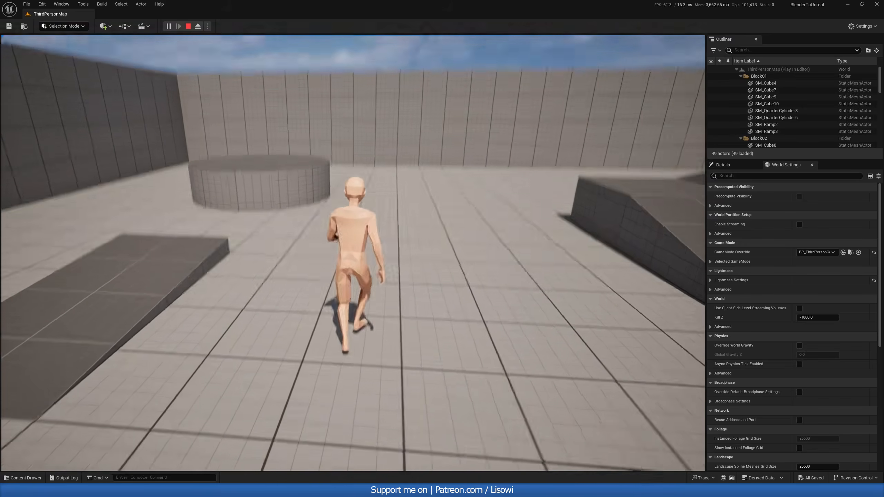
{"action": "key", "text": "Escape"}
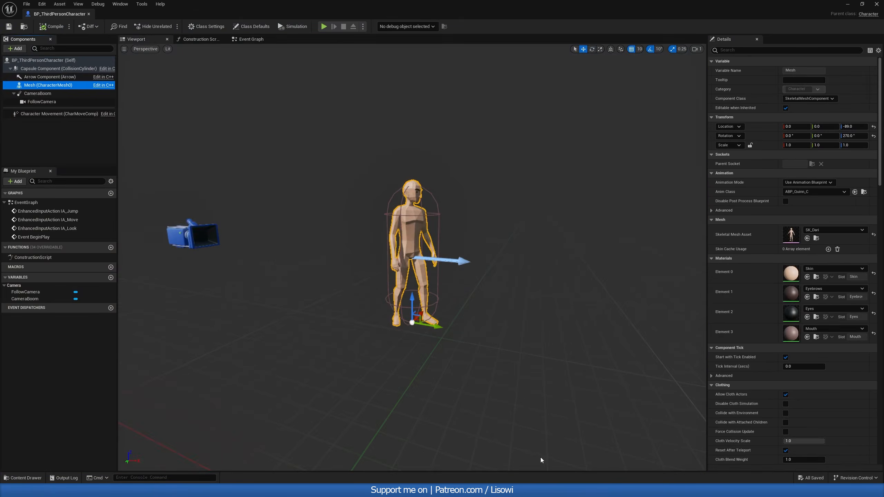
Set the character mesh's Anim Class to ABP_Manny, and compile and save the blueprint
{"action": "left_click", "coordinate": [801, 192]}
{"action": "left_click", "coordinate": [809, 217]}
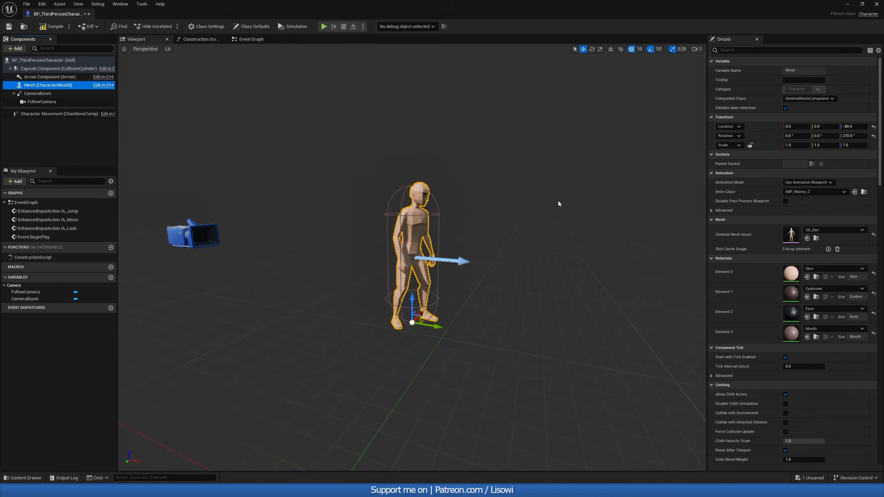
{"action": "left_click", "coordinate": [52, 26]}
{"action": "key", "text": "ctrl+s"}
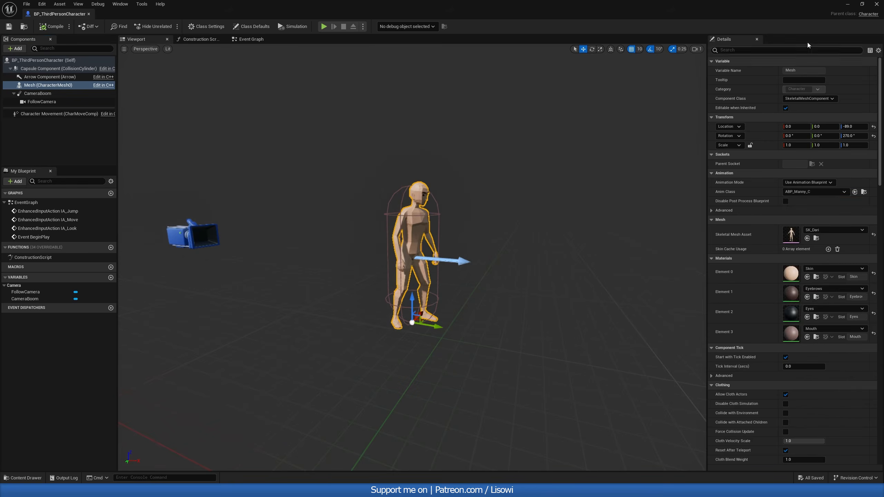
Play the level again and walk the character back and forth to check the Manny animations
{"action": "left_click", "coordinate": [847, 4]}
{"action": "left_click", "coordinate": [168, 26]}
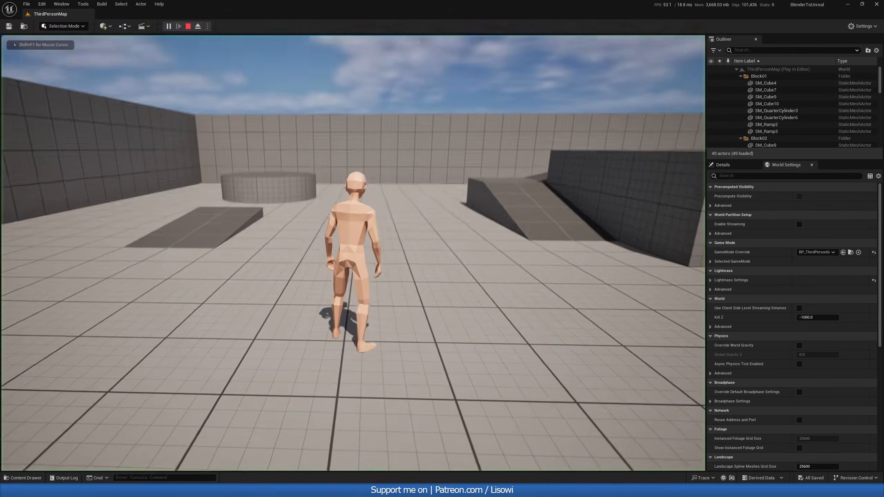
{"action": "key", "text": "w"}
{"action": "key", "text": "s"}
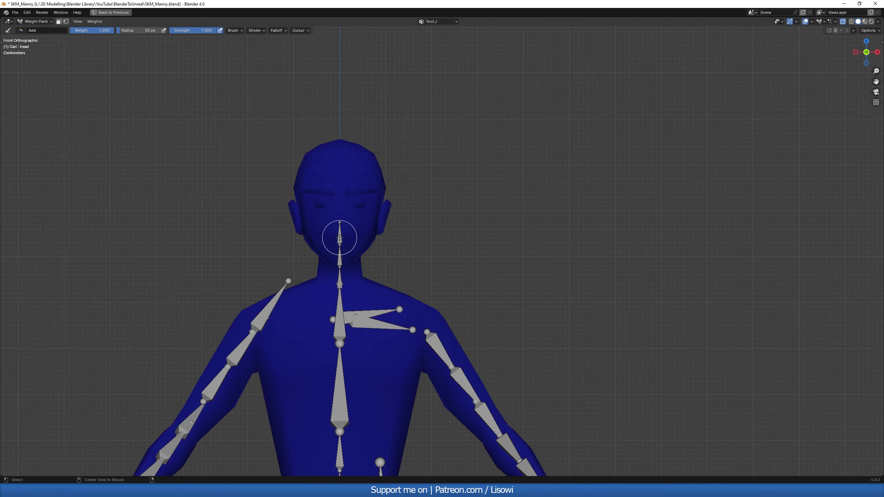
In Blender, select the head bone and paint the face at weight 1.000 with the Add brush, mirrored across X
{"action": "left_click", "coordinate": [340, 238], "text": "ctrl"}
{"action": "mouse_move", "coordinate": [376, 242]}
{"action": "middle_mouse_down"}
{"action": "mouse_move", "coordinate": [299, 244]}
{"action": "mouse_move", "coordinate": [355, 252]}
{"action": "mouse_move", "coordinate": [340, 258]}
{"action": "mouse_move", "coordinate": [339, 277]}
{"action": "mouse_move", "coordinate": [400, 278]}
{"action": "mouse_move", "coordinate": [307, 277]}
{"action": "middle_mouse_up"}
{"action": "scroll", "coordinate": [352, 286], "scroll_direction": "up", "scroll_amount": 3}
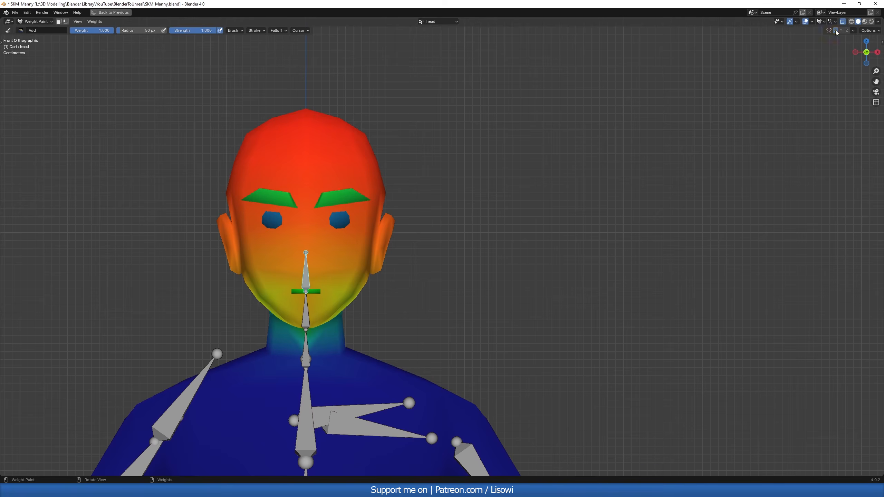
{"action": "middle_click_drag", "start_coordinate": [350, 188], "coordinate": [373, 180], "text": "shift"}
{"action": "mouse_move", "coordinate": [362, 201]}
{"action": "left_mouse_down"}
{"action": "mouse_move", "coordinate": [350, 188]}
{"action": "mouse_move", "coordinate": [379, 210]}
{"action": "mouse_move", "coordinate": [344, 241]}
{"action": "left_mouse_up"}
{"action": "mouse_move", "coordinate": [341, 302]}
{"action": "left_mouse_down"}
{"action": "mouse_move", "coordinate": [375, 276]}
{"action": "mouse_move", "coordinate": [355, 311]}
{"action": "mouse_move", "coordinate": [321, 253]}
{"action": "mouse_move", "coordinate": [414, 203]}
{"action": "left_mouse_up"}
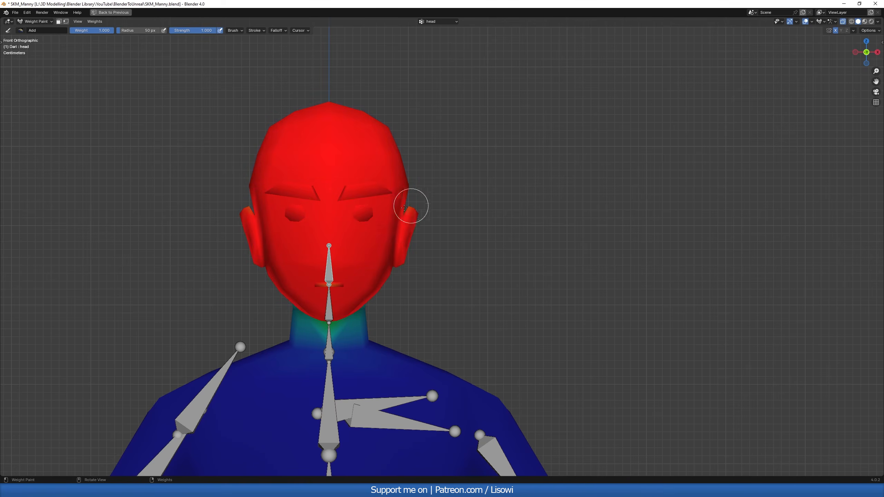
Paint full head-bone weight over the jaw underside and the back of the head down to the neck
{"action": "key", "text": "KP_3"}
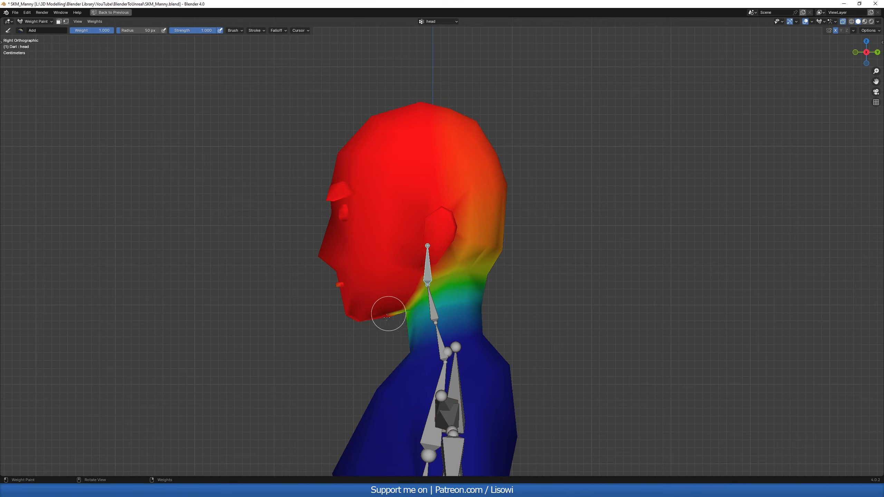
{"action": "mouse_move", "coordinate": [399, 308]}
{"action": "left_mouse_down"}
{"action": "mouse_move", "coordinate": [465, 233]}
{"action": "mouse_move", "coordinate": [426, 260]}
{"action": "mouse_move", "coordinate": [421, 201]}
{"action": "mouse_move", "coordinate": [454, 108]}
{"action": "left_mouse_up"}
{"action": "middle_click_drag", "start_coordinate": [485, 228], "coordinate": [424, 197], "text": "shift"}
{"action": "scroll", "coordinate": [412, 227], "scroll_direction": "up", "scroll_amount": 3}
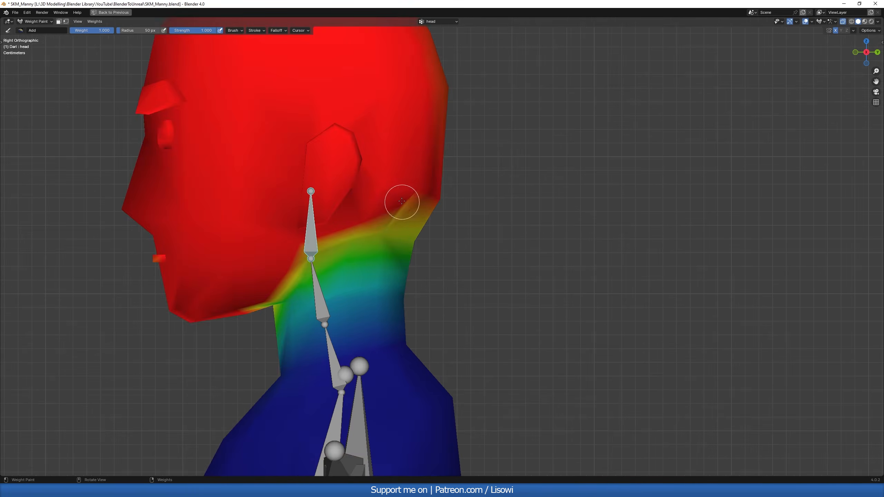
{"action": "left_click_drag", "start_coordinate": [420, 221], "coordinate": [391, 222]}
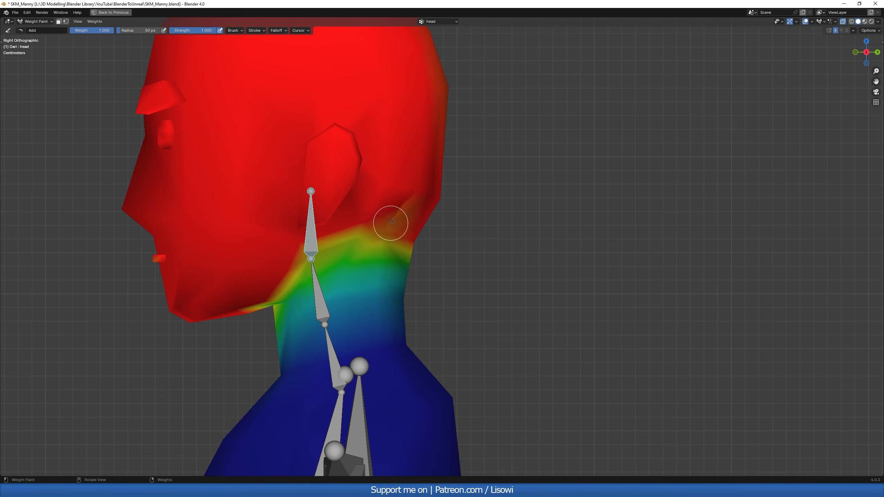
{"action": "key", "text": "ctrl+KP_1"}
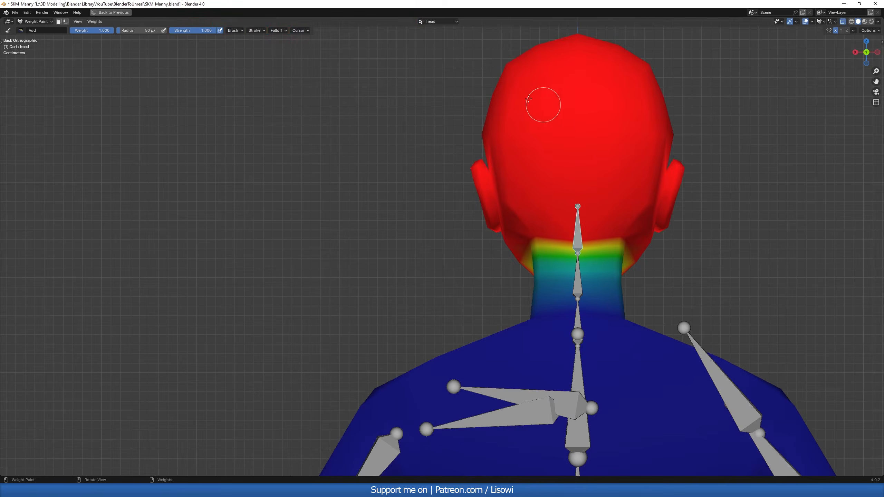
{"action": "key", "text": "KP_3"}
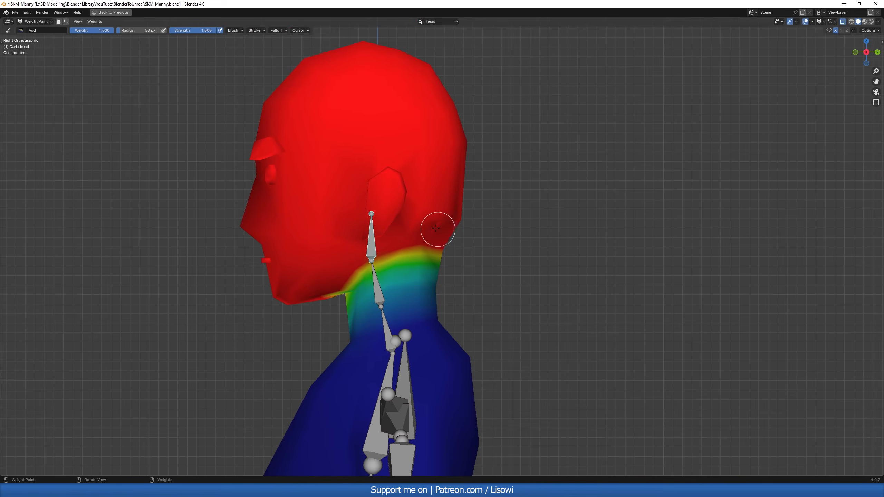
Select the neck_02 bone and remove its weight from the face and head with the Subtract brush
{"action": "left_click", "coordinate": [378, 294], "text": "ctrl"}
{"action": "key", "text": "KP_1"}
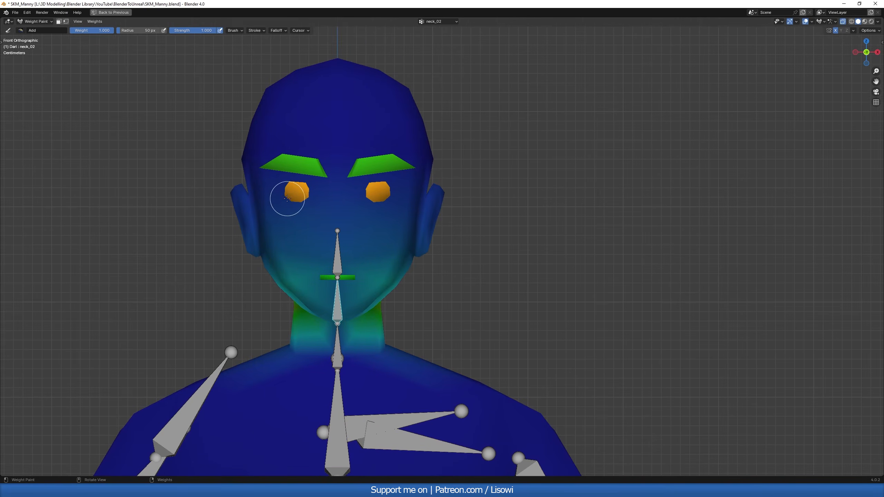
{"action": "left_click", "coordinate": [20, 30]}
{"action": "left_click", "coordinate": [195, 56]}
{"action": "mouse_move", "coordinate": [297, 189]}
{"action": "left_mouse_down"}
{"action": "mouse_move", "coordinate": [276, 158]}
{"action": "mouse_move", "coordinate": [316, 194]}
{"action": "mouse_move", "coordinate": [274, 168]}
{"action": "mouse_move", "coordinate": [301, 157]}
{"action": "mouse_move", "coordinate": [383, 178]}
{"action": "mouse_move", "coordinate": [374, 227]}
{"action": "mouse_move", "coordinate": [339, 271]}
{"action": "mouse_move", "coordinate": [367, 229]}
{"action": "mouse_move", "coordinate": [389, 278]}
{"action": "mouse_move", "coordinate": [346, 314]}
{"action": "mouse_move", "coordinate": [374, 306]}
{"action": "mouse_move", "coordinate": [406, 275]}
{"action": "mouse_move", "coordinate": [428, 215]}
{"action": "mouse_move", "coordinate": [431, 235]}
{"action": "left_mouse_up"}
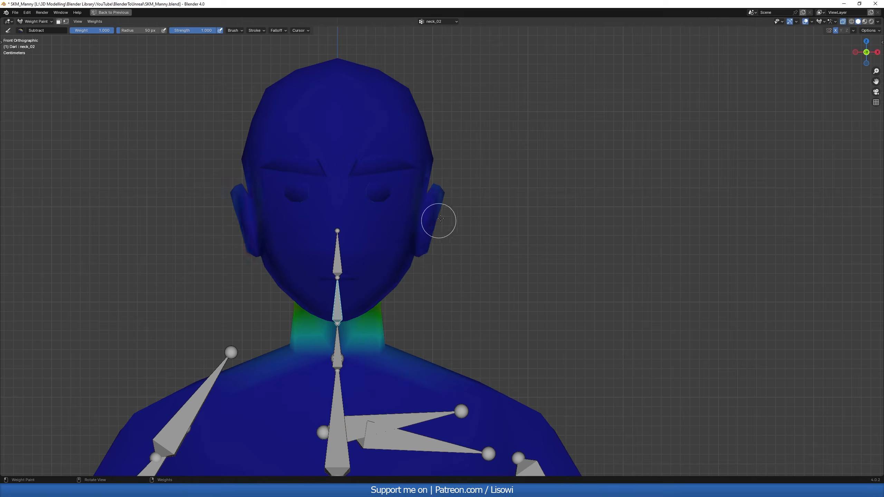
{"action": "key", "text": "KP_3"}
{"action": "middle_click_drag", "start_coordinate": [450, 338], "coordinate": [425, 313], "text": "shift"}
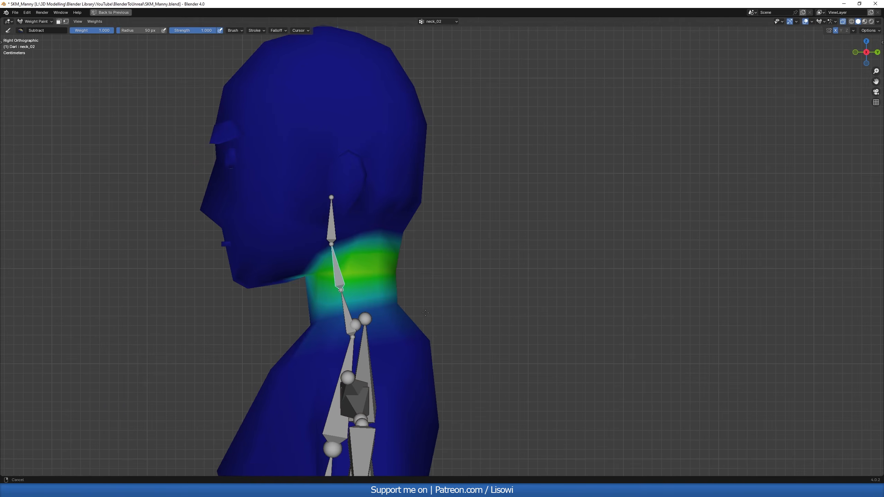
Select the neck_01 bone and subtract its weight from the upper back and the base of the neck
{"action": "left_click", "coordinate": [346, 314], "text": "ctrl"}
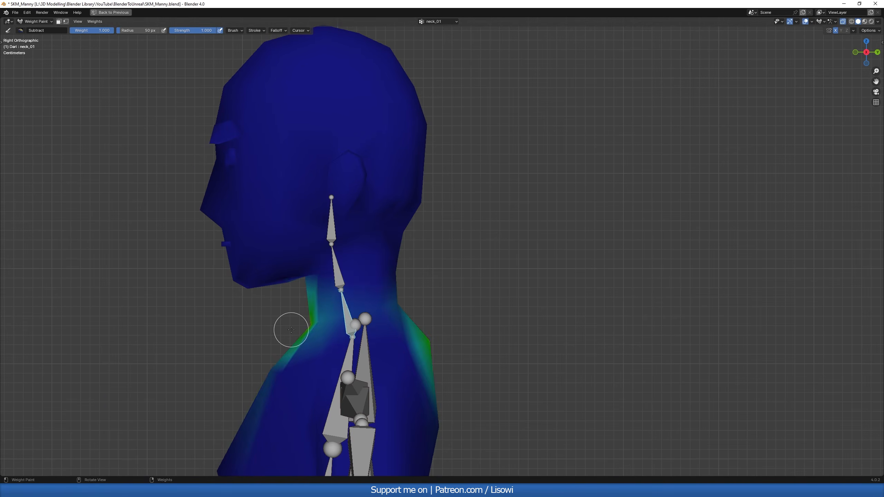
{"action": "middle_click_drag", "start_coordinate": [305, 329], "coordinate": [372, 306], "text": "alt"}
{"action": "scroll", "coordinate": [382, 314], "scroll_direction": "down", "scroll_amount": 2}
{"action": "middle_click_drag", "start_coordinate": [438, 319], "coordinate": [388, 334], "text": "alt"}
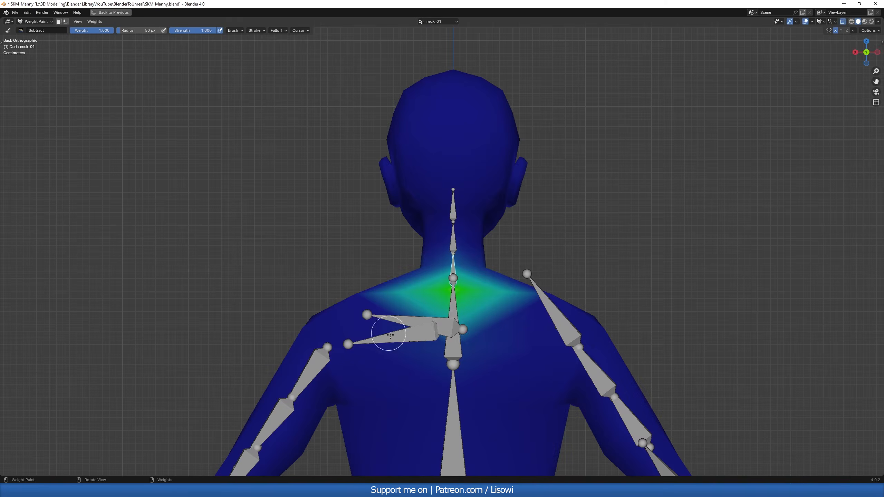
{"action": "mouse_move", "coordinate": [467, 285]}
{"action": "left_mouse_down"}
{"action": "mouse_move", "coordinate": [457, 270]}
{"action": "mouse_move", "coordinate": [428, 271]}
{"action": "left_mouse_up"}
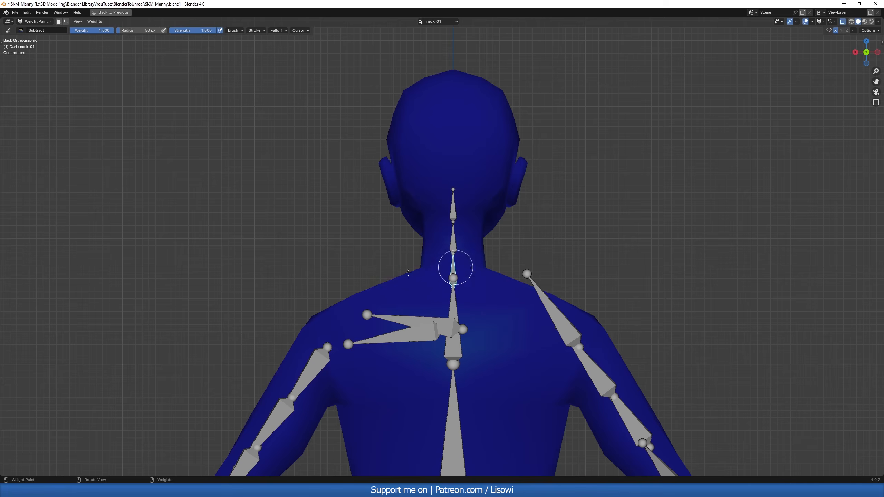
Test-bend the neck_01 bone from the side and subtract its leftover weight from the front of the neck
{"action": "middle_click_drag", "start_coordinate": [465, 249], "coordinate": [428, 265], "text": "alt"}
{"action": "middle_click_drag", "start_coordinate": [404, 304], "coordinate": [427, 309], "text": "shift"}
{"action": "key", "text": "r"}
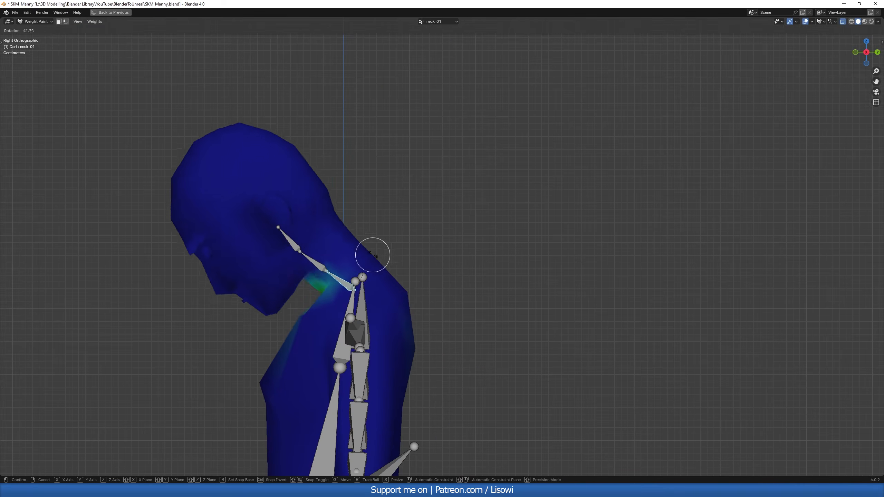
{"action": "right_click", "coordinate": [370, 250]}
{"action": "mouse_move", "coordinate": [370, 250]}
{"action": "middle_mouse_down", "text": "shift"}
{"action": "mouse_move", "coordinate": [403, 259]}
{"action": "mouse_move", "coordinate": [422, 286]}
{"action": "middle_mouse_up", "text": "shift"}
{"action": "mouse_move", "coordinate": [422, 286]}
{"action": "left_mouse_down"}
{"action": "mouse_move", "coordinate": [412, 293]}
{"action": "mouse_move", "coordinate": [437, 295]}
{"action": "left_mouse_up"}
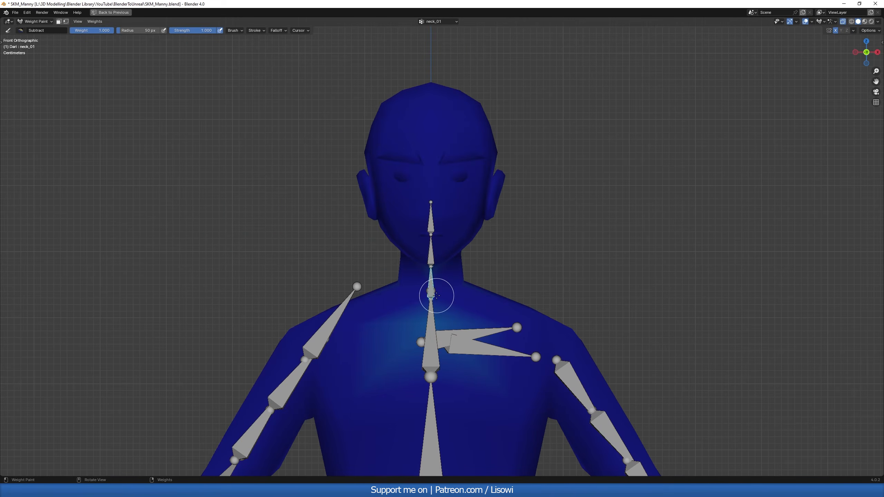
Rotate the neck_01 bone forward in side view to check how the repainted neck deforms
{"action": "middle_click_drag", "start_coordinate": [452, 302], "coordinate": [418, 296], "text": "alt"}
{"action": "key", "text": "r"}
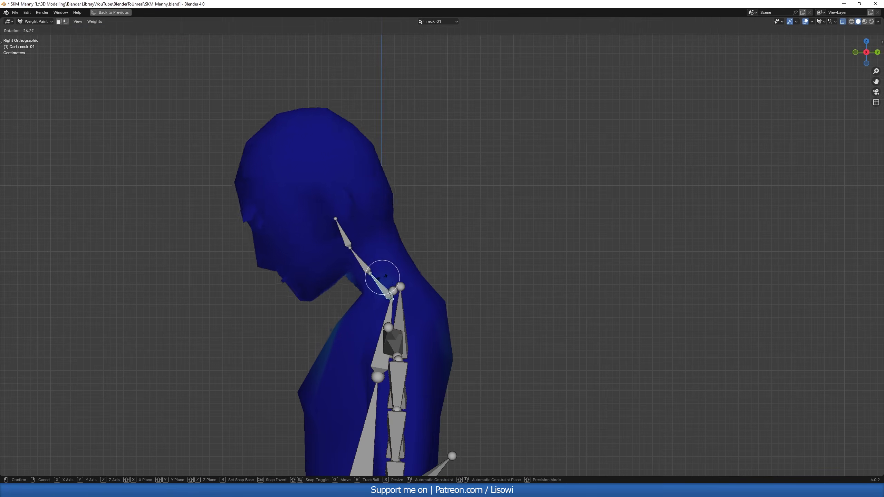
{"action": "left_click", "coordinate": [371, 266]}
{"action": "key", "text": "r"}
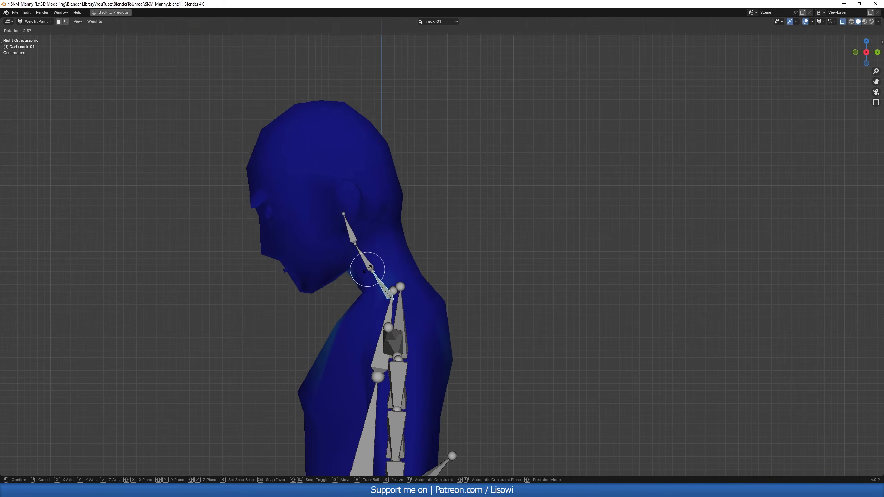
{"action": "left_click", "coordinate": [368, 263]}
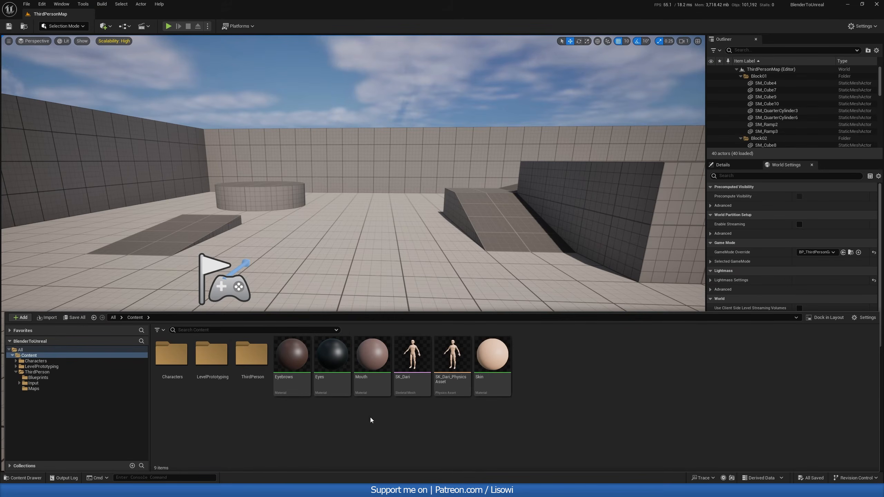
Delete the previously imported character assets from the Content folder, from the Eyebrows material through SK_Dari and its physics asset to Skin
{"action": "left_click", "coordinate": [291, 359]}
{"action": "left_click", "coordinate": [492, 358], "text": "shift"}
{"action": "key", "text": "Delete"}
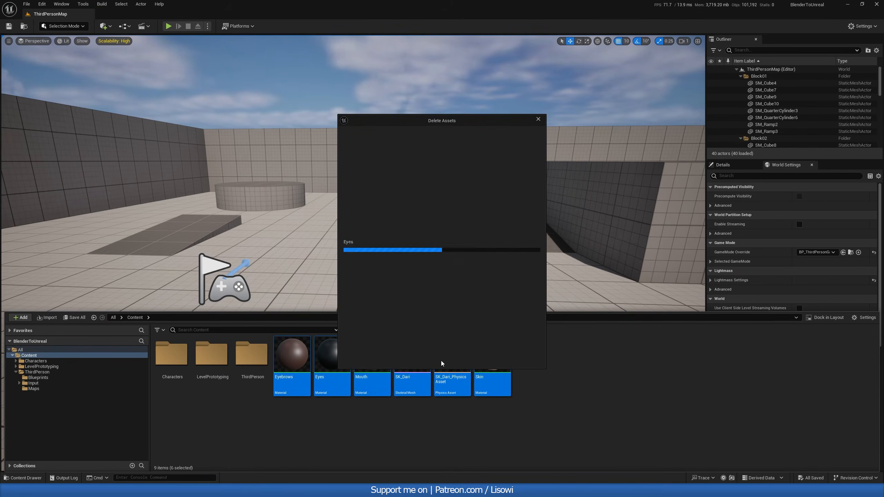
{"action": "left_click", "coordinate": [419, 357]}
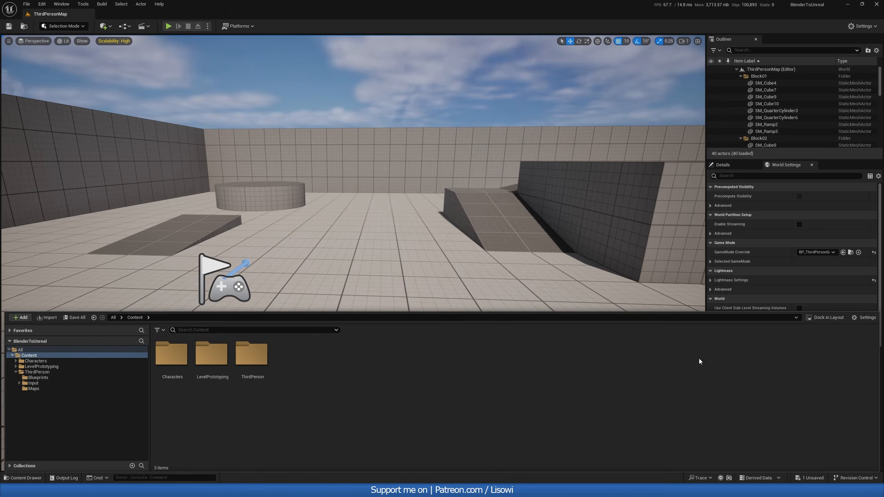
Import the updated SK_Dari FBX as a skeletal mesh with Skeleton set to None, and save all the imported assets
{"action": "left_click_drag", "start_coordinate": [424, 357], "coordinate": [424, 357]}
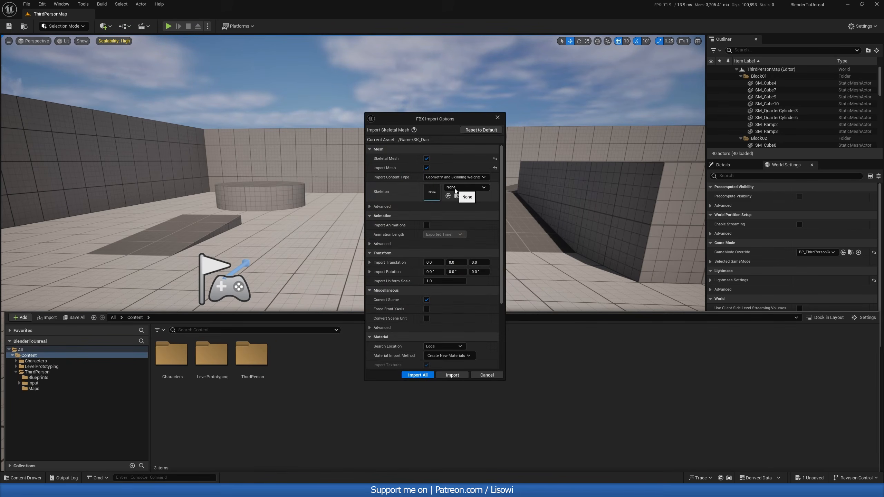
{"action": "left_click", "coordinate": [417, 375]}
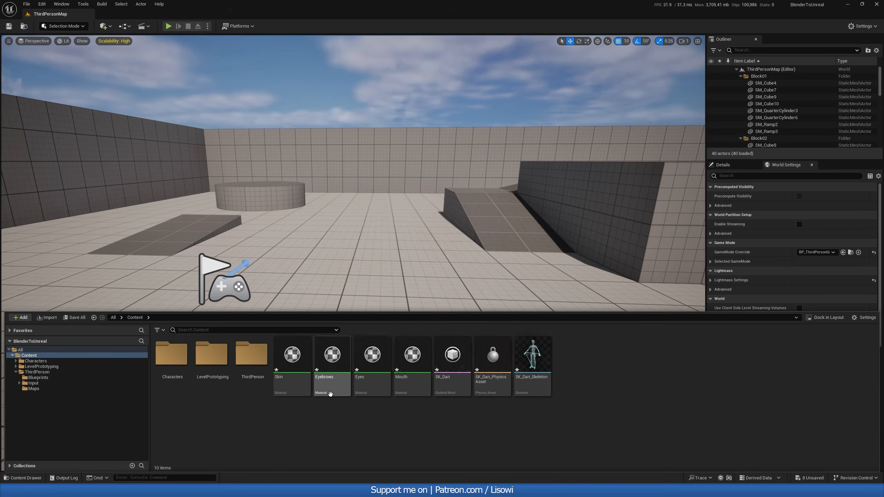
{"action": "left_click", "coordinate": [292, 383]}
{"action": "left_click", "coordinate": [532, 382], "text": "shift"}
{"action": "key", "text": "ctrl+s"}
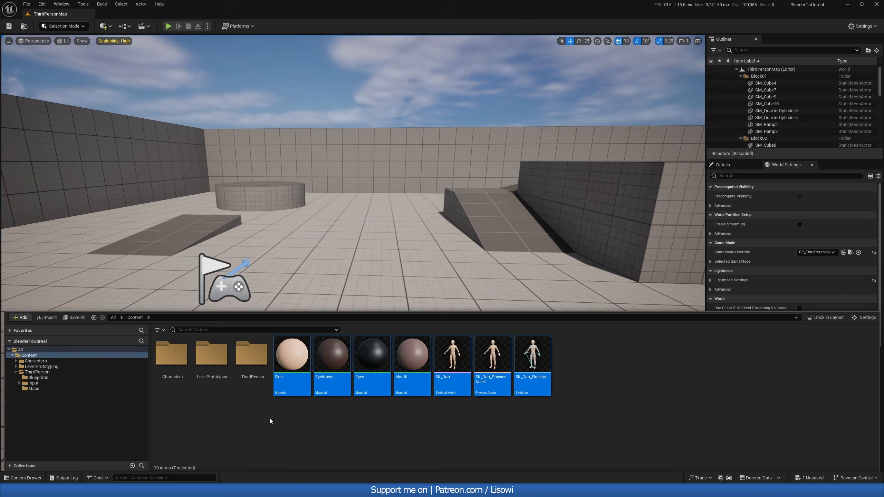
Open the BP_ThirdPersonCharacter blueprint, set its Mesh component's skeletal mesh asset to SK_Dari, and compile and save it
{"action": "double_click", "coordinate": [252, 354]}
{"action": "double_click", "coordinate": [171, 353]}
{"action": "double_click", "coordinate": [172, 359]}
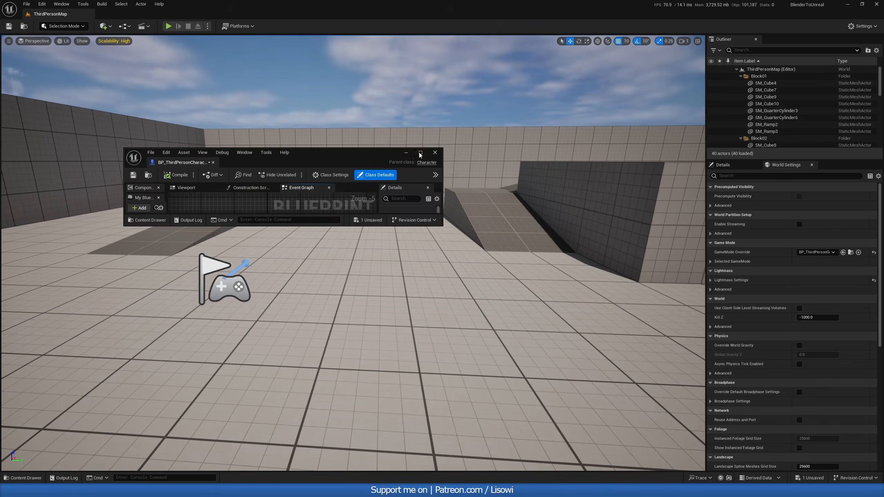
{"action": "left_click", "coordinate": [420, 153]}
{"action": "left_click", "coordinate": [52, 85]}
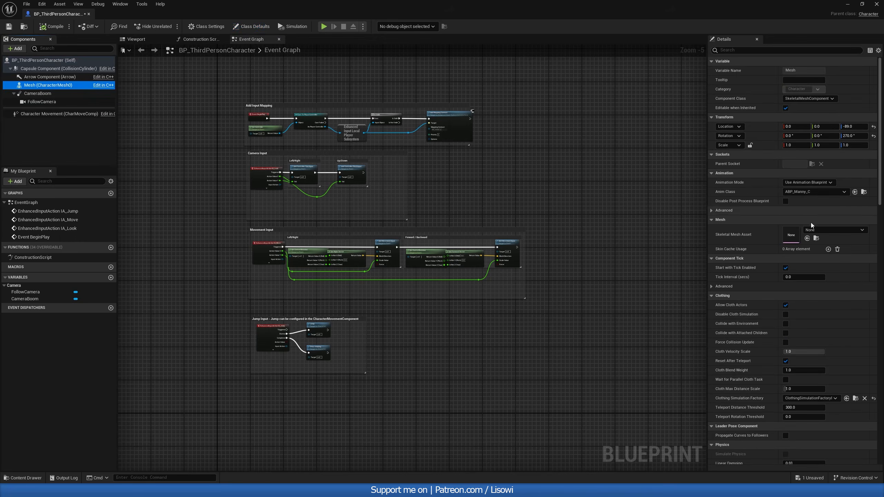
{"action": "left_click", "coordinate": [822, 230]}
{"action": "left_click", "coordinate": [842, 322]}
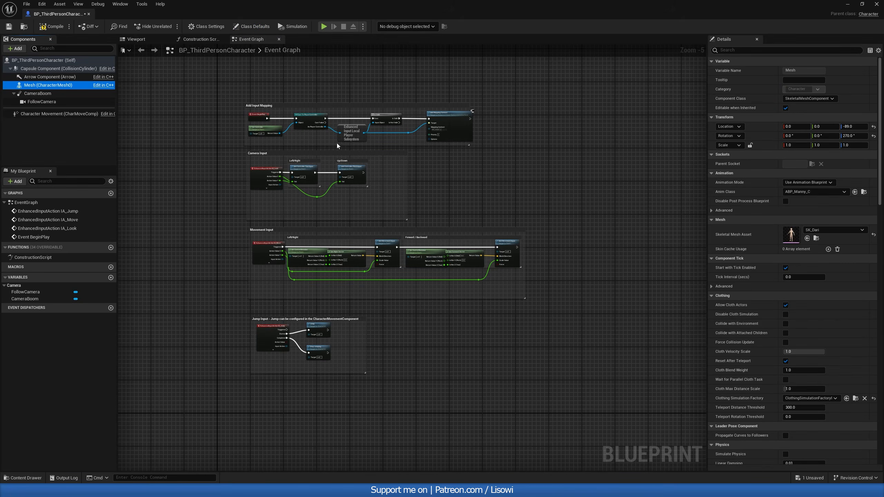
{"action": "left_click", "coordinate": [52, 26]}
{"action": "key", "text": "ctrl+s"}
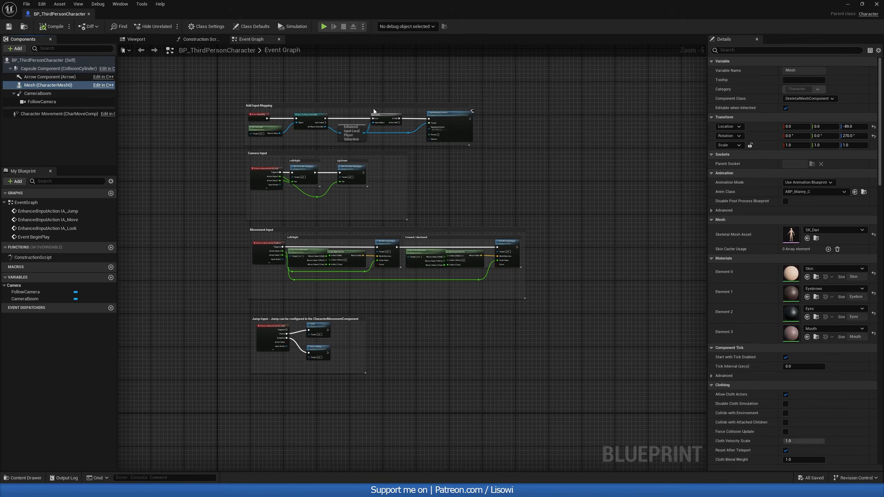
Play the level from the editor and walk the character around to check how the reimported mesh animates
{"action": "left_click", "coordinate": [847, 5]}
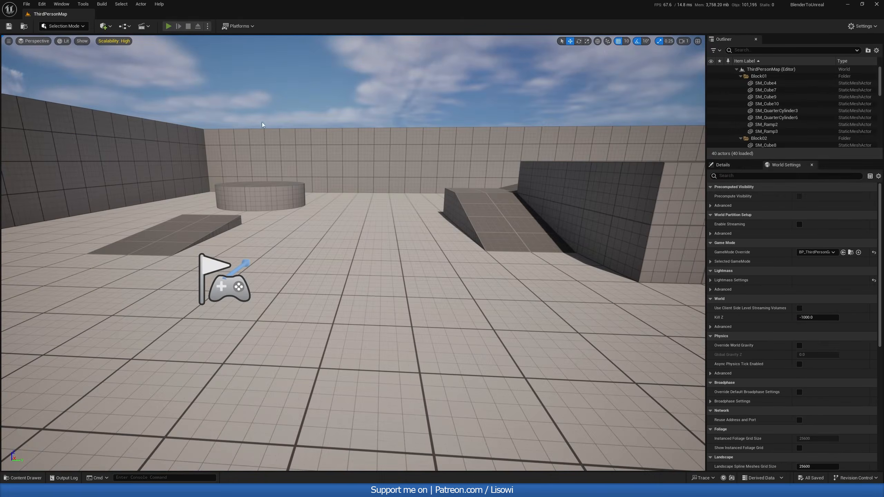
{"action": "left_click", "coordinate": [168, 26]}
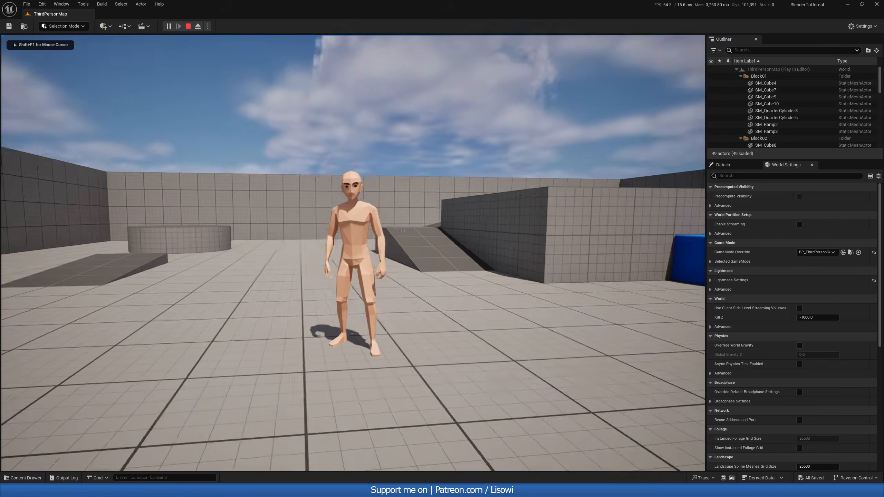
{"action": "key", "text": "w"}
{"action": "key", "text": "d"}
{"action": "key", "text": "s"}
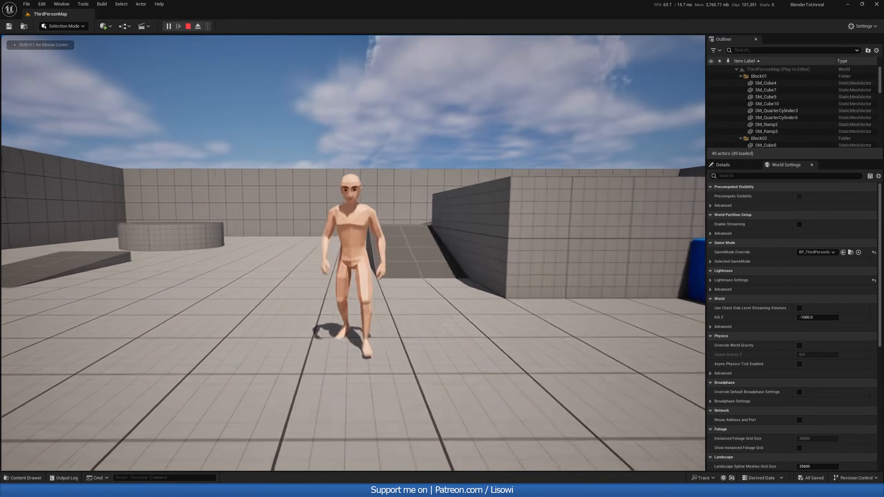
{"action": "key", "text": "d"}
{"action": "key", "text": "Escape"}
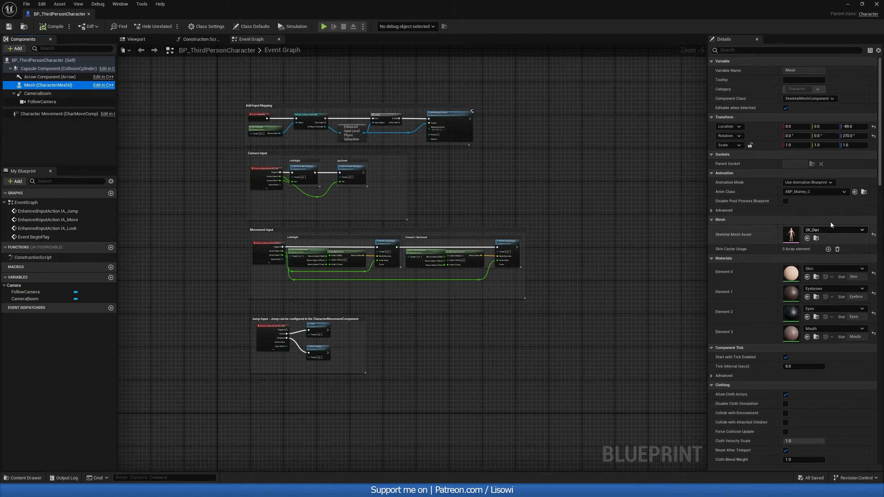
Set the Mesh component's anim class to ABP_Quinn_C in BP_ThirdPersonCharacter and return to the level editor
{"action": "left_click", "coordinate": [798, 193]}
{"action": "left_click", "coordinate": [792, 233]}
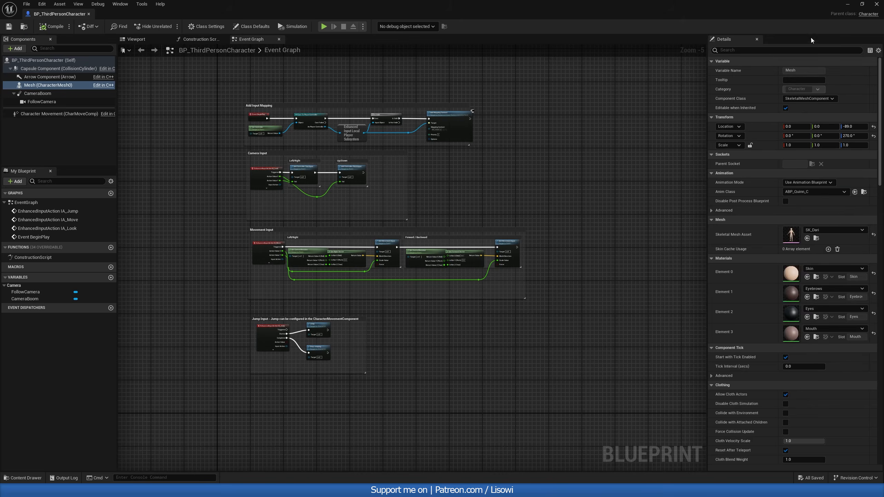
{"action": "left_click", "coordinate": [847, 5]}
Play the level and make the character run and jump around the ramps to check the Quinn animations
{"action": "left_click", "coordinate": [168, 27]}
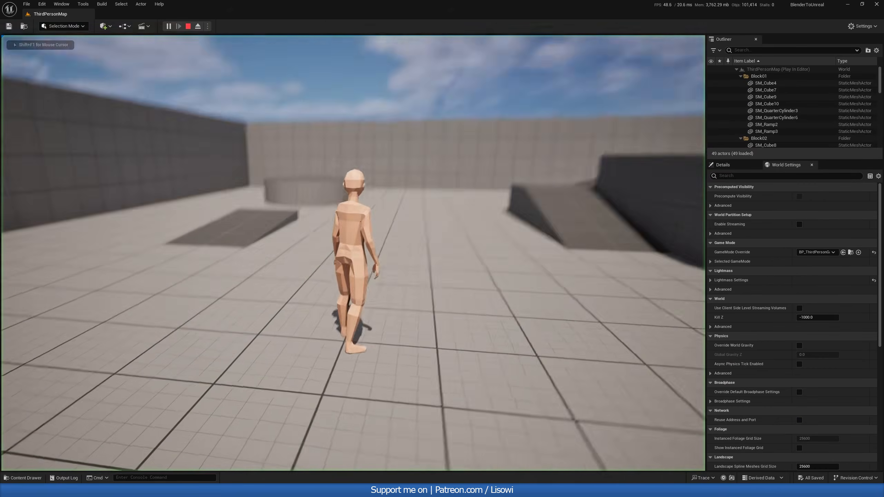
{"action": "key", "text": "s"}
{"action": "key", "text": "d"}
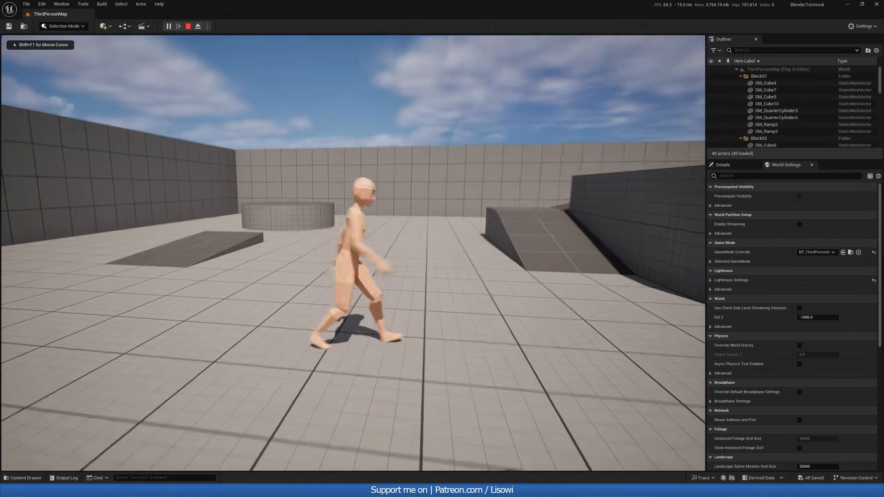
{"action": "key", "text": "w"}
{"action": "key", "text": "space"}
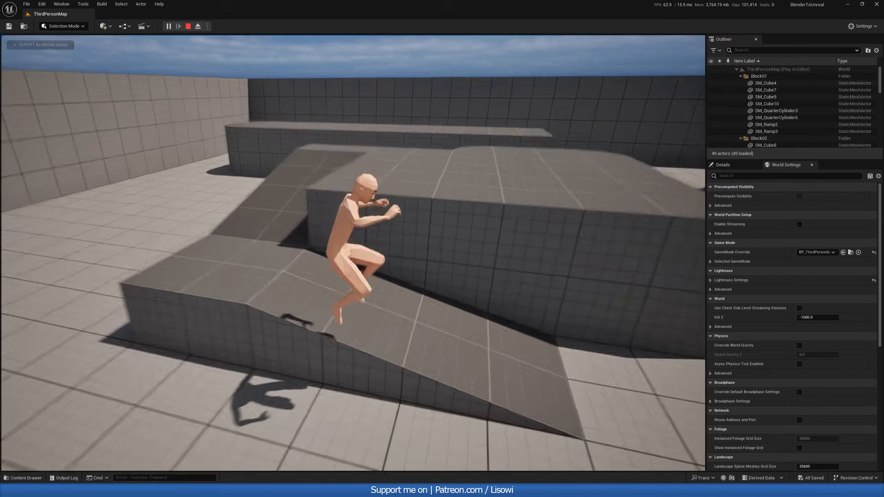